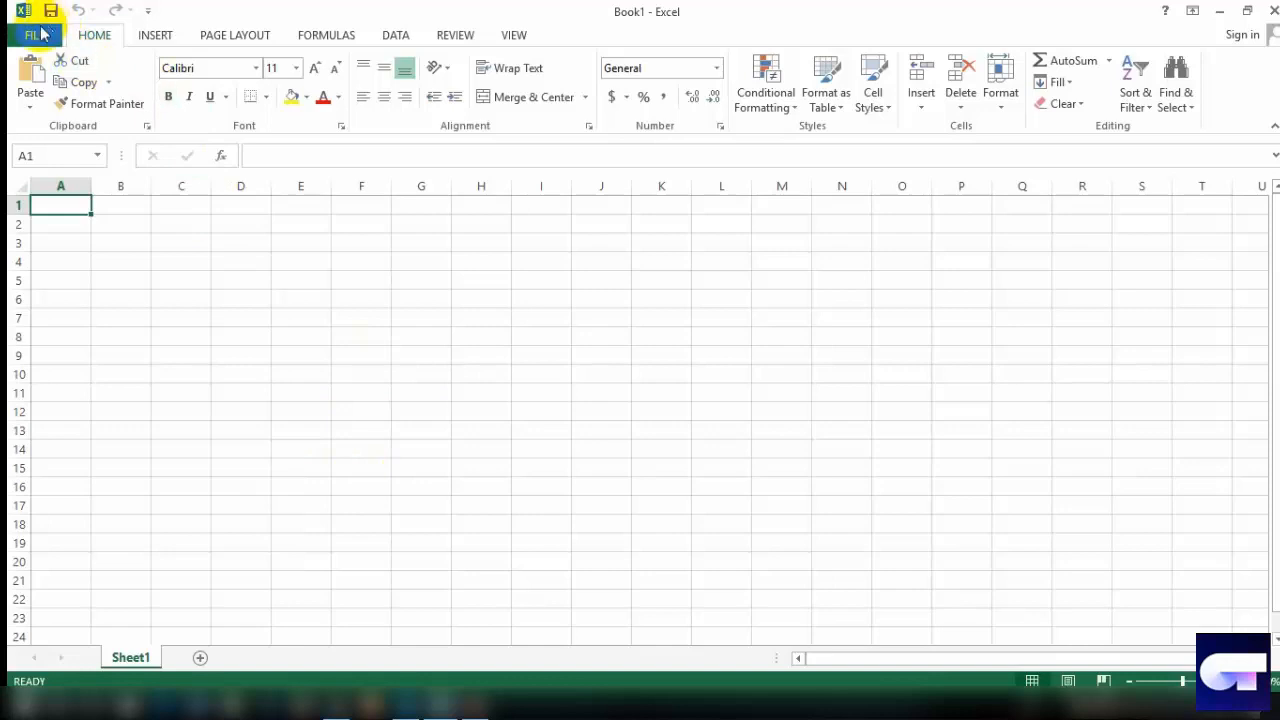
# Step: Start saving the new workbook under a new name and choose the Desktop as its destination folder
pyautogui.click(40, 36)
pyautogui.click(42, 226)
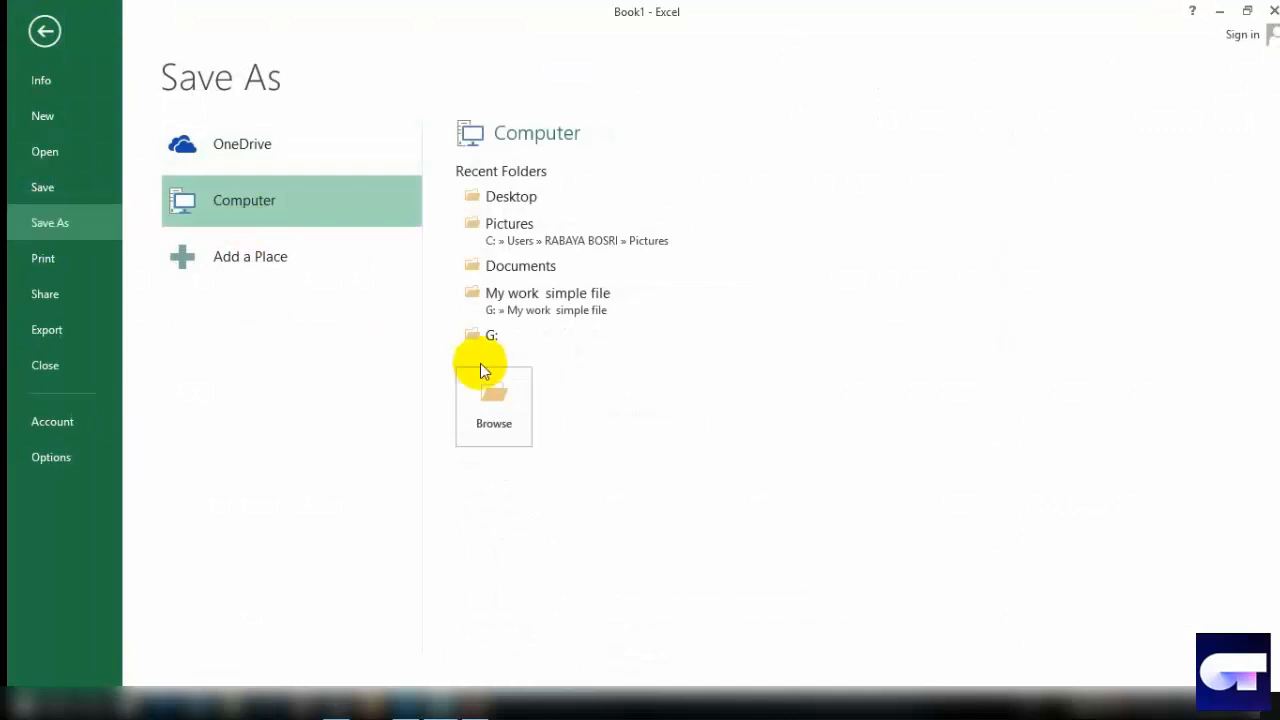
pyautogui.click(493, 425)
pyautogui.click(495, 429)
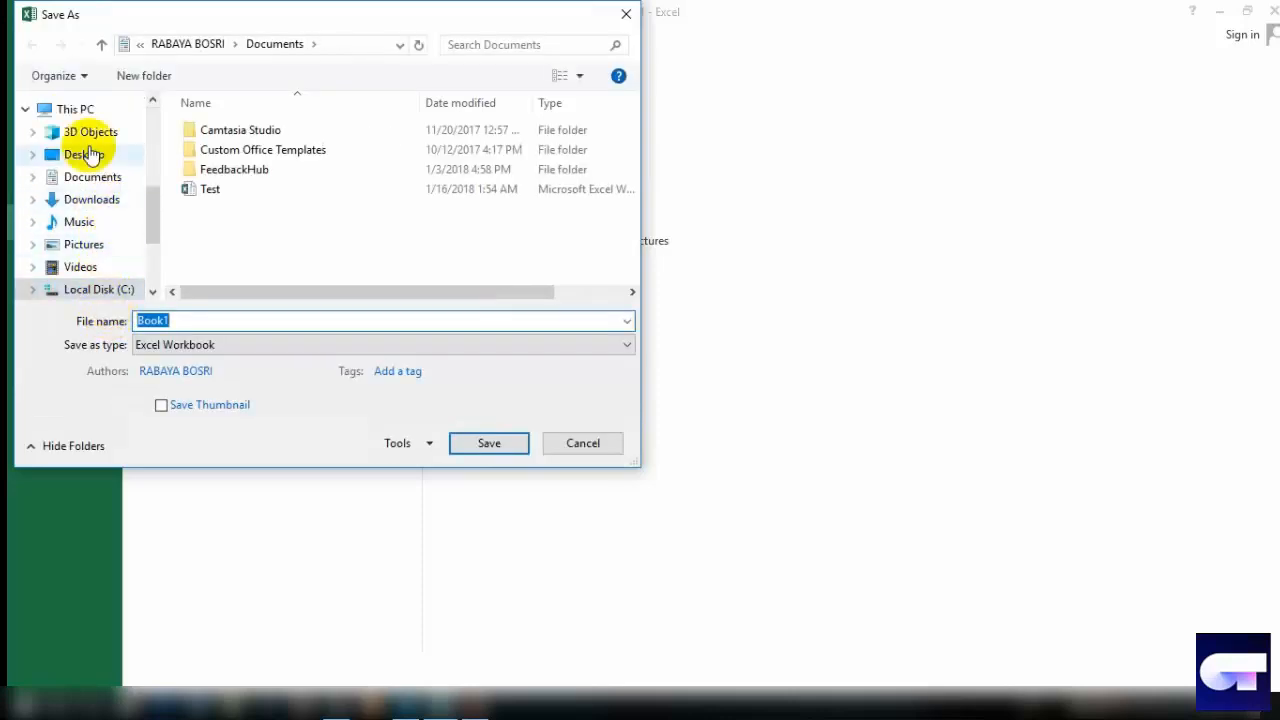
pyautogui.click(87, 155)
pyautogui.scroll(-2, 100, 286)
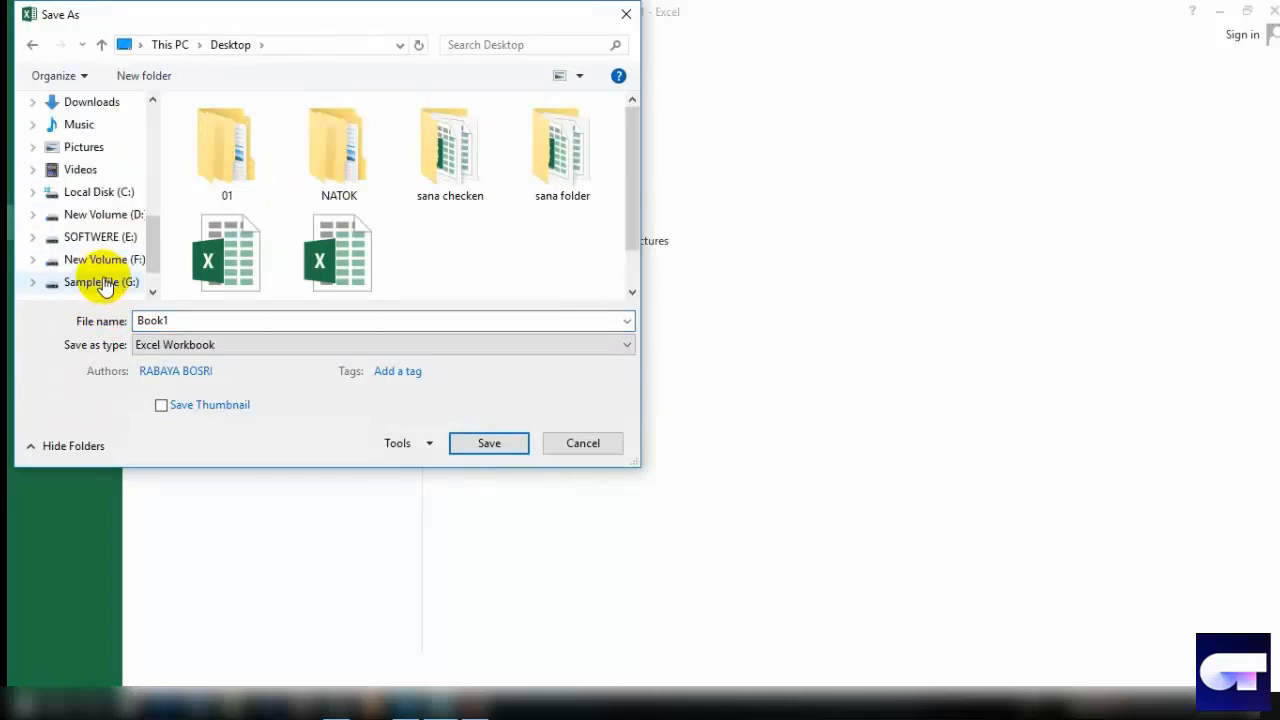
pyautogui.scroll(3, 100, 255)
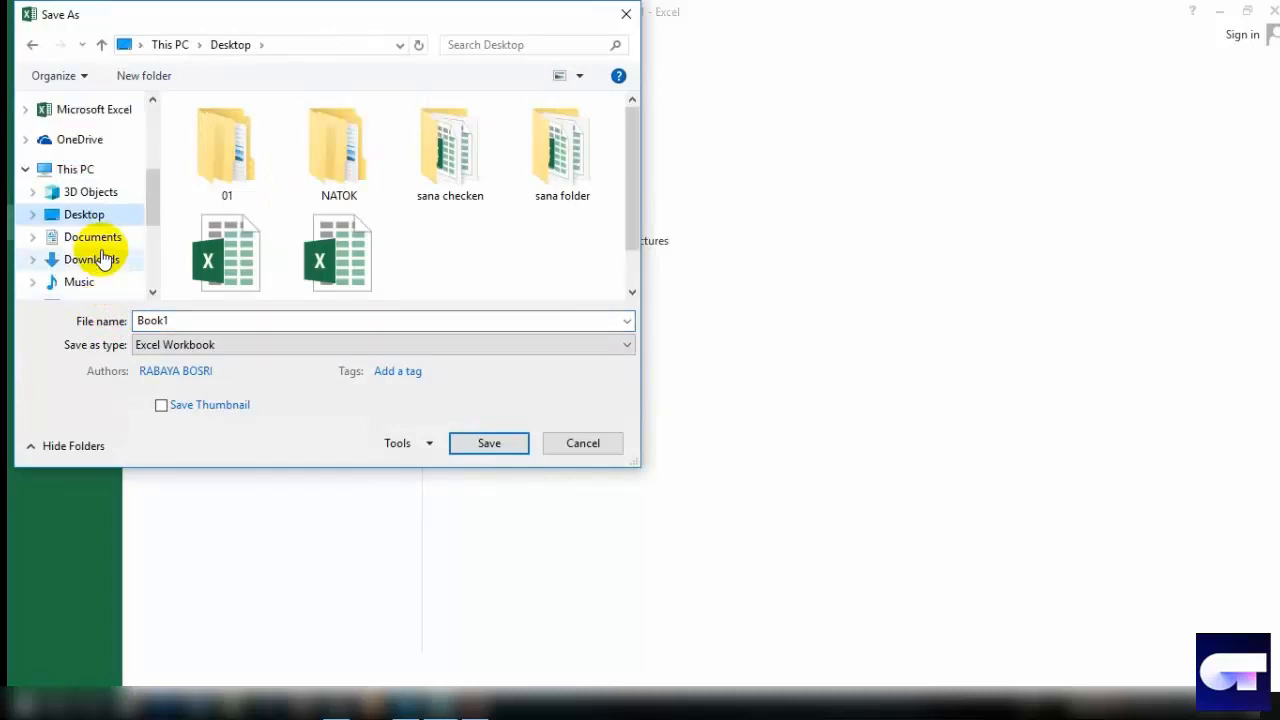
# Step: Name the workbook test and save it
pyautogui.click(258, 322)
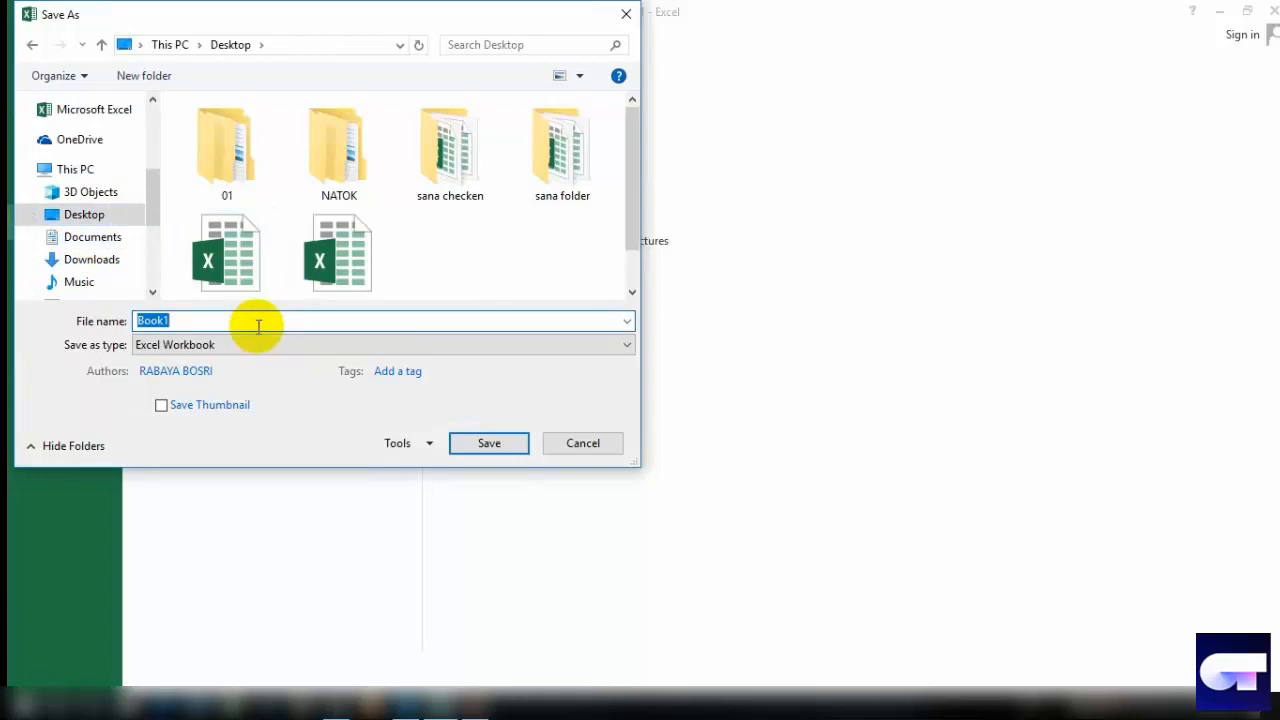
pyautogui.write('te')
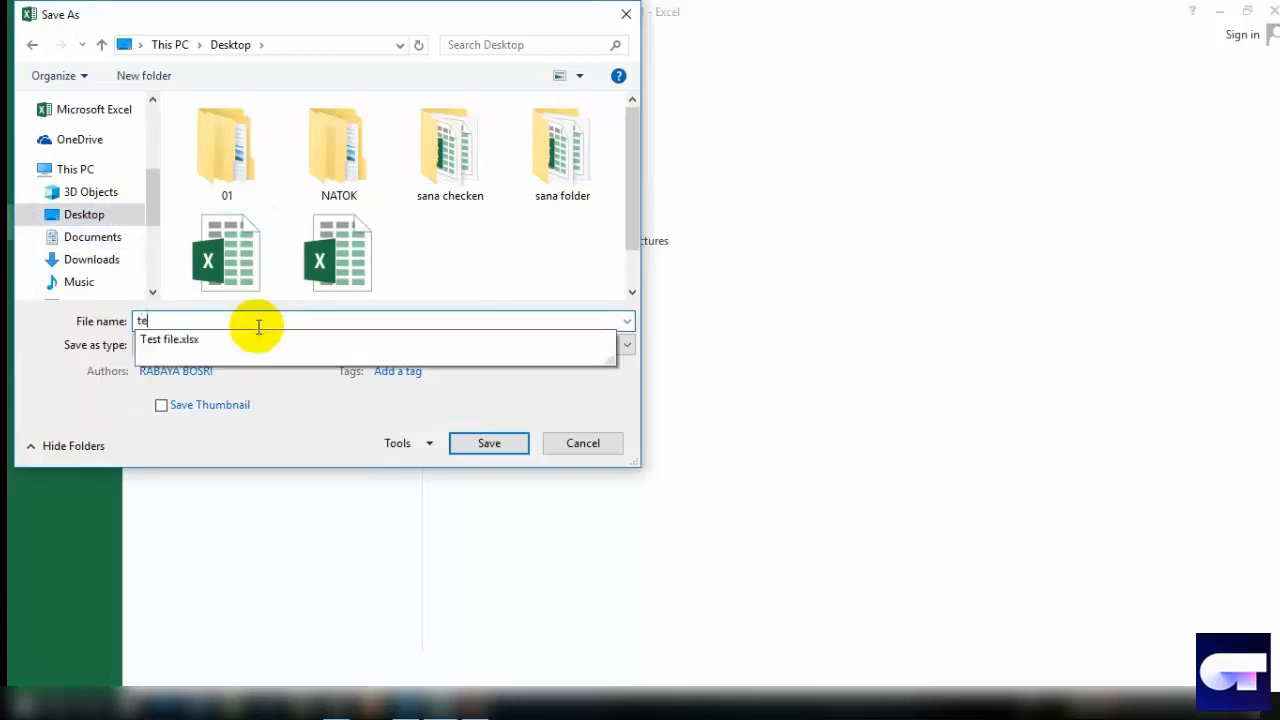
pyautogui.write('st')
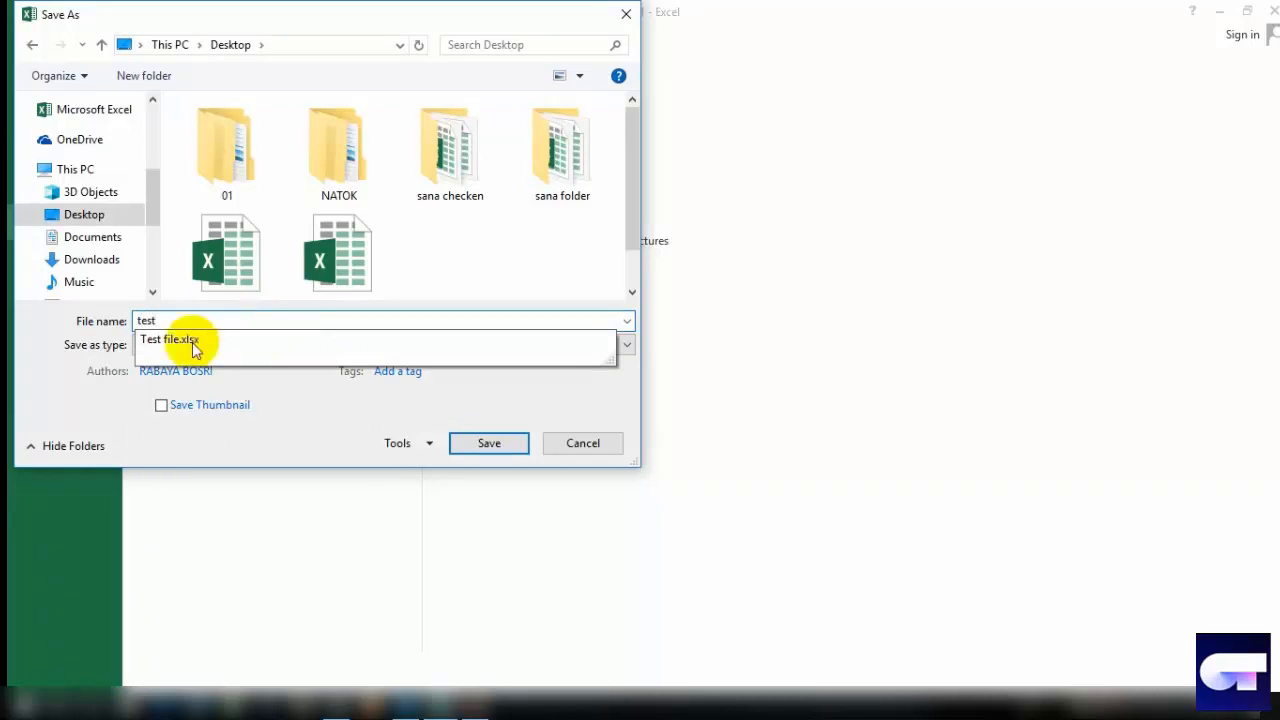
pyautogui.click(482, 447)
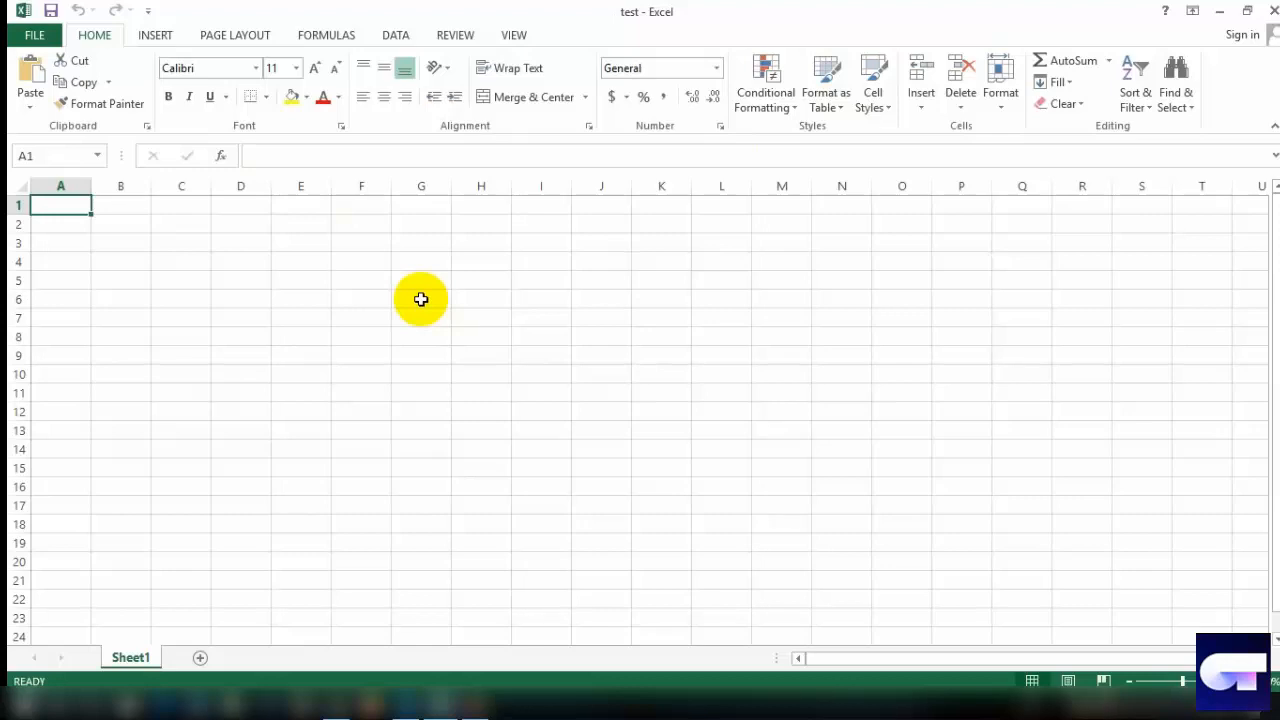
# Step: Enter the sample text ljdajskds in cell B2
pyautogui.click(99, 222)
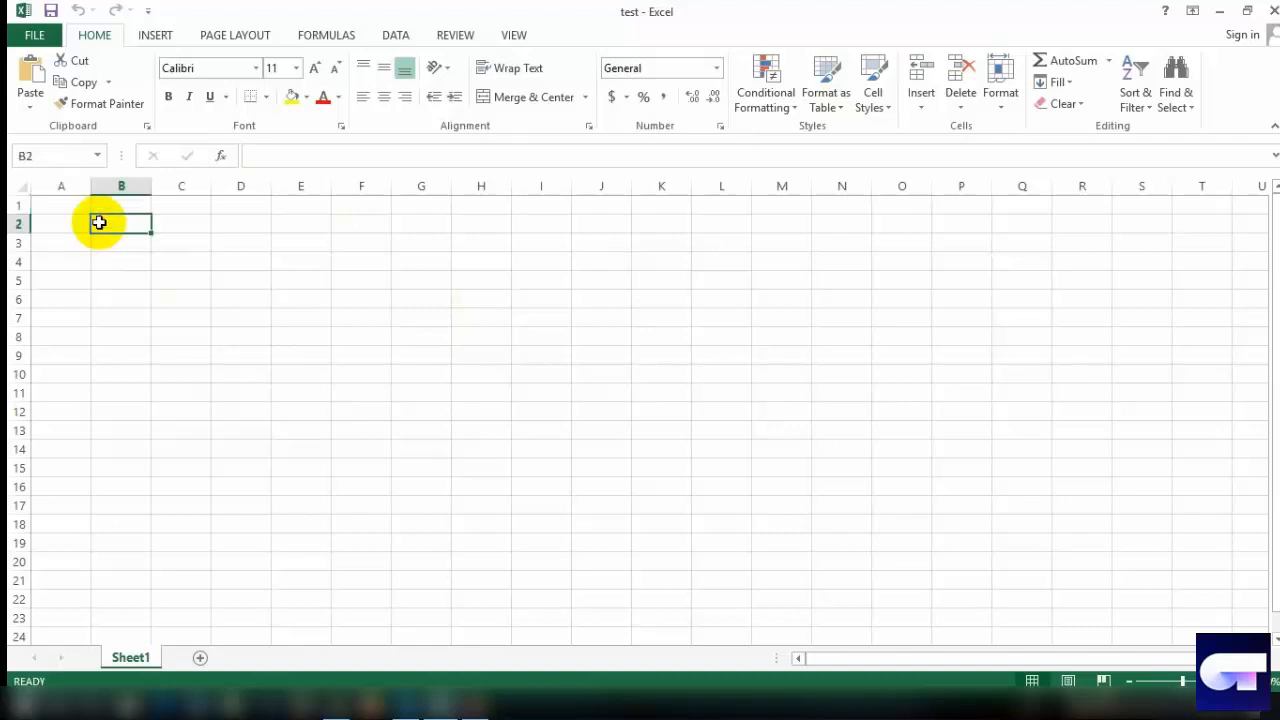
pyautogui.write('ljdajskds')
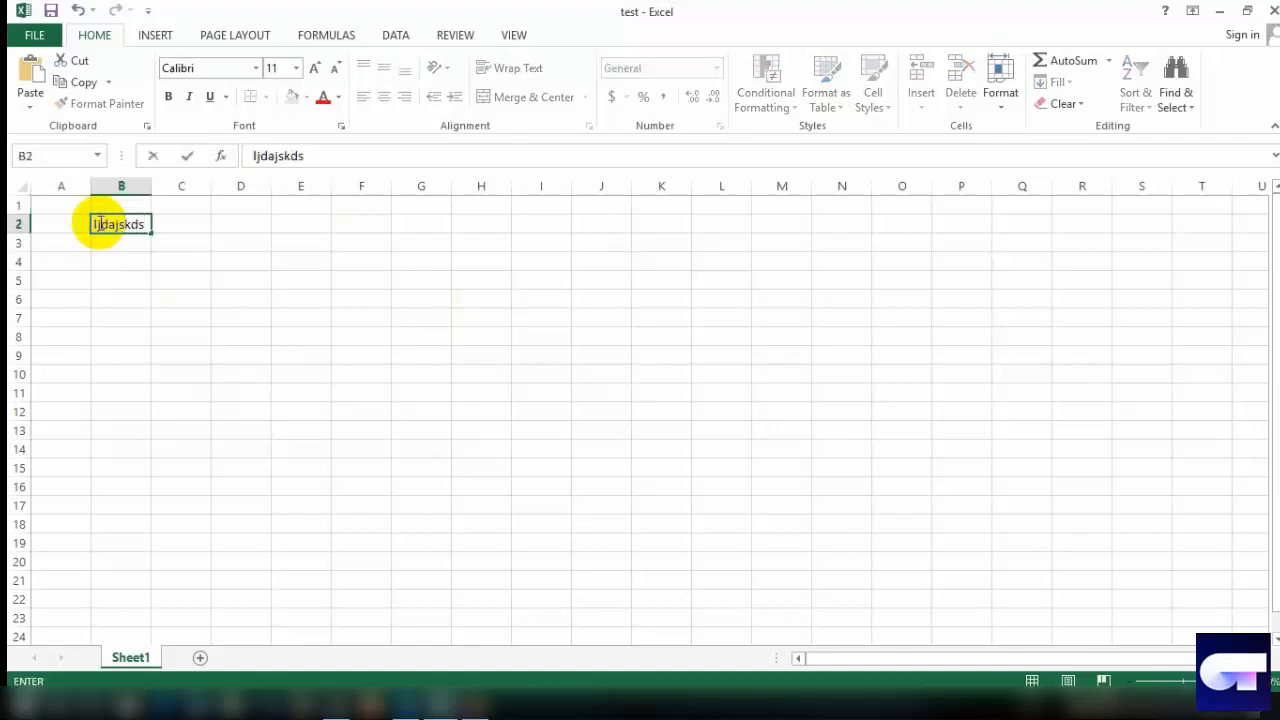
pyautogui.click(154, 279)
# Step: Copy the text from cell B2 and paste it into cell D2
pyautogui.click(134, 234)
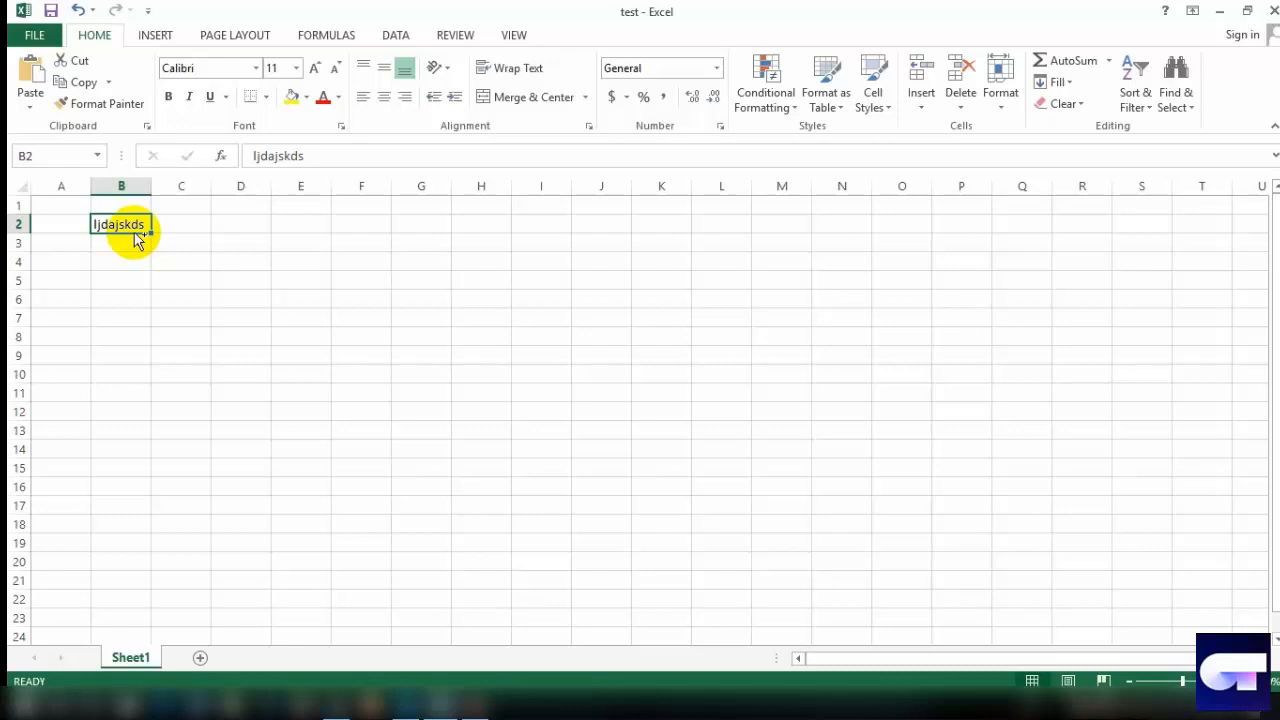
pyautogui.hotkey('ctrl', 'c')
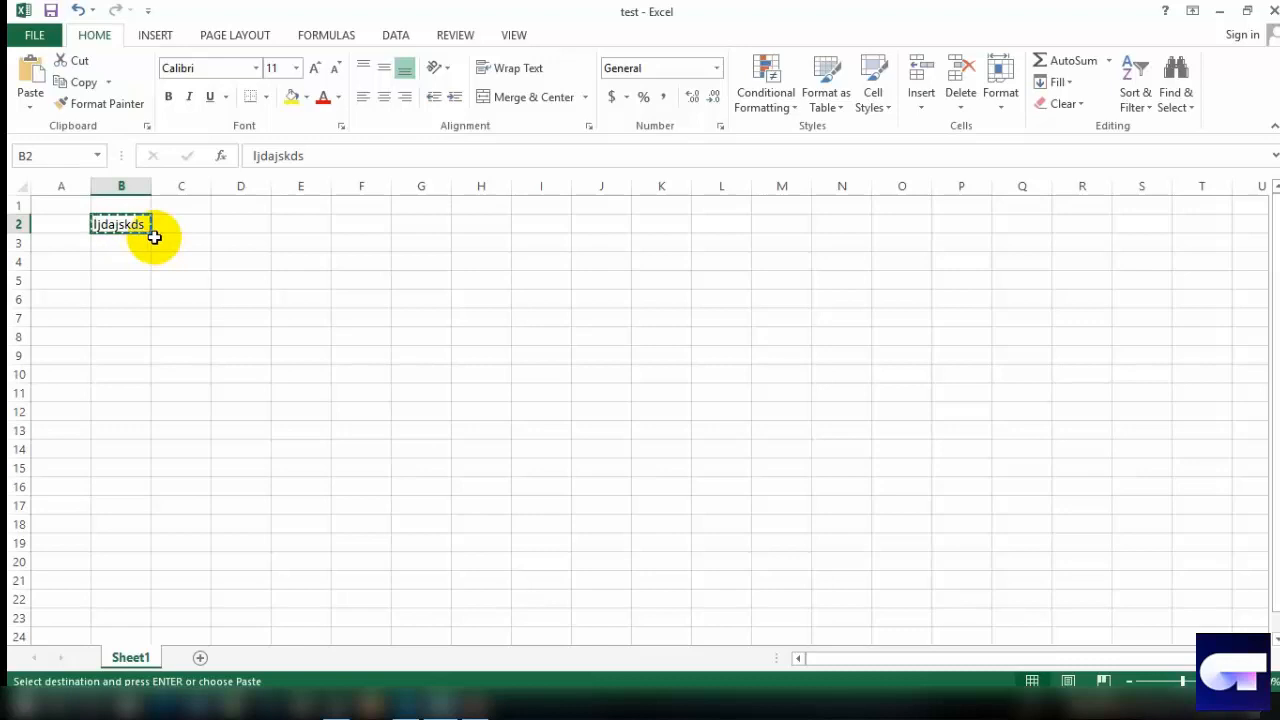
pyautogui.click(260, 222)
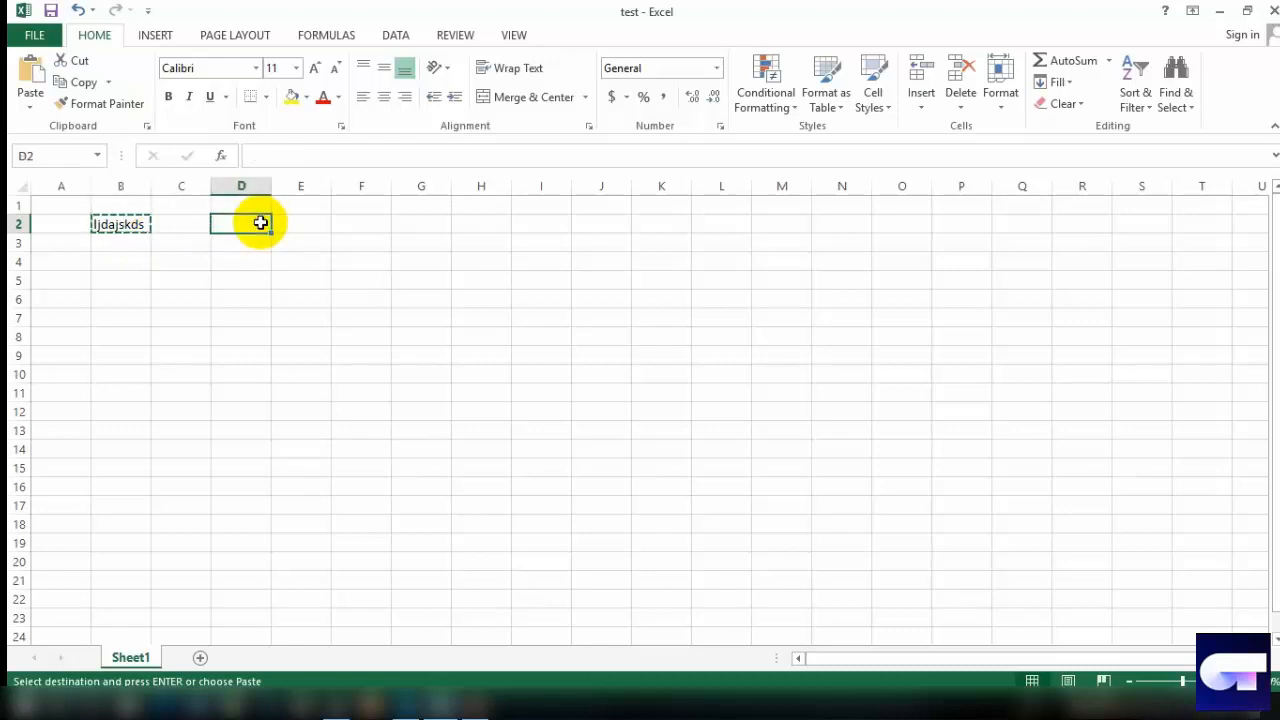
pyautogui.hotkey('ctrl', 'v')
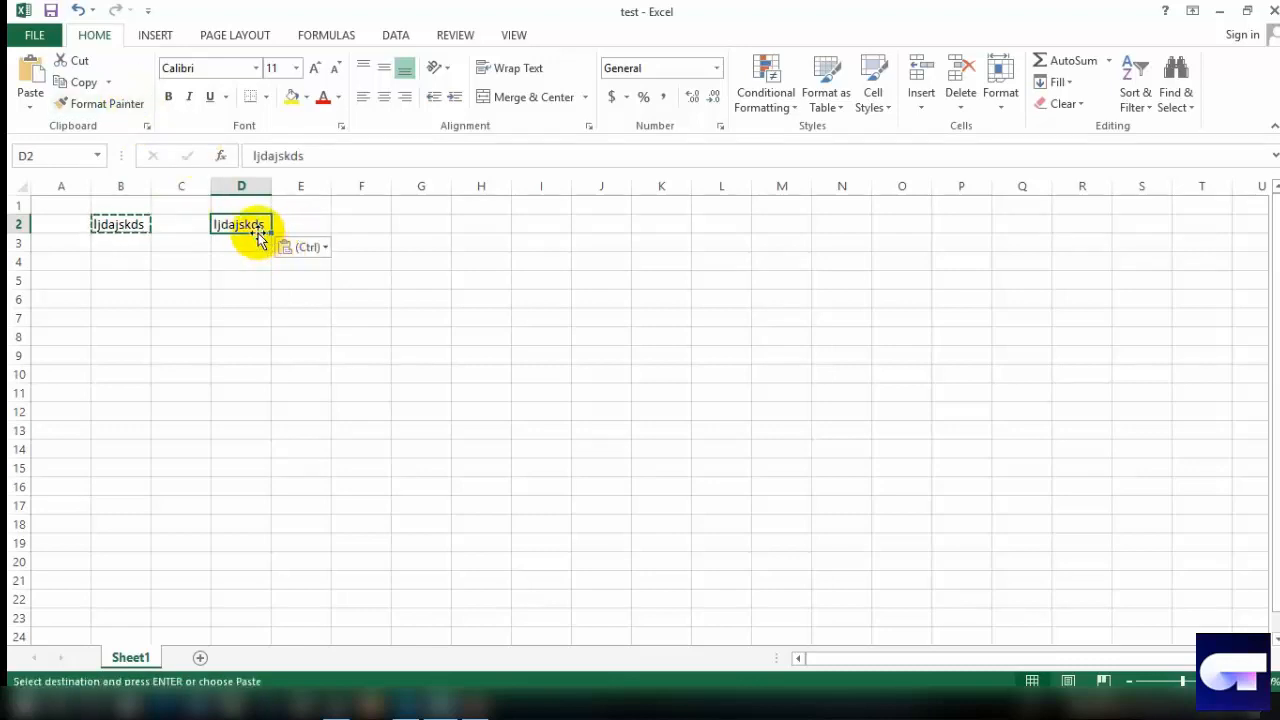
pyautogui.click(260, 244)
pyautogui.rightClick(259, 242)
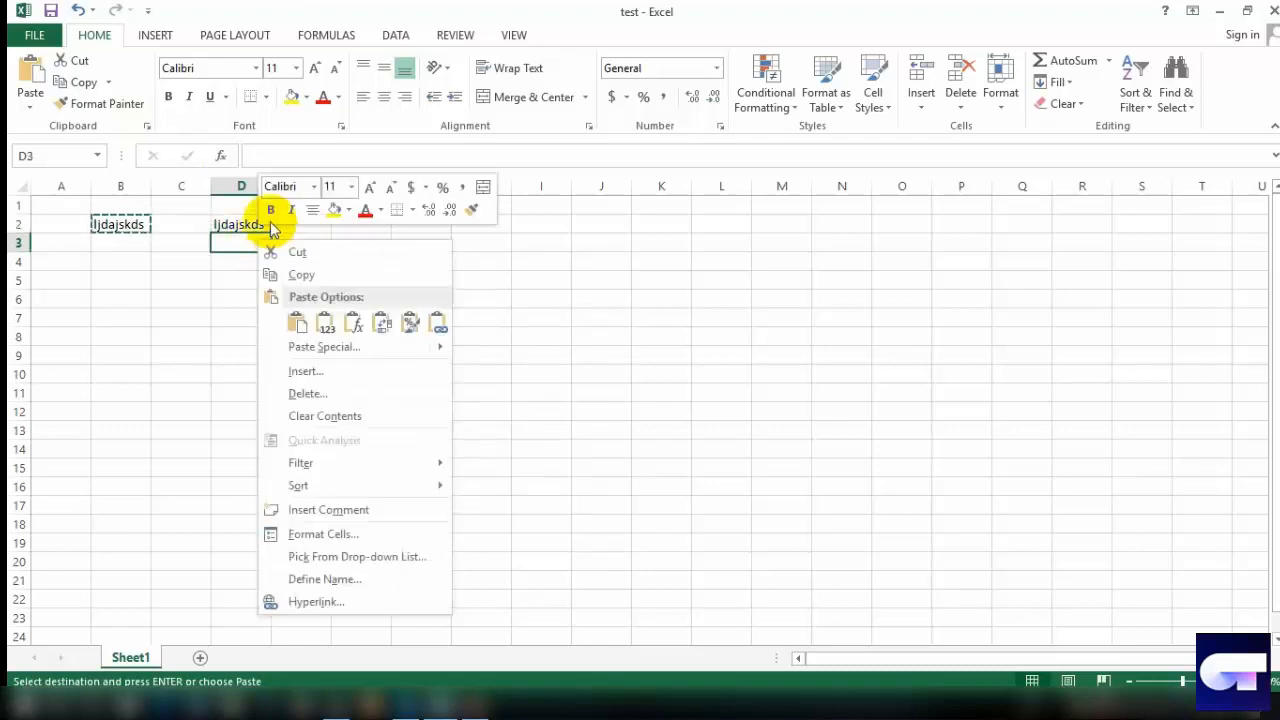
pyautogui.click(234, 279)
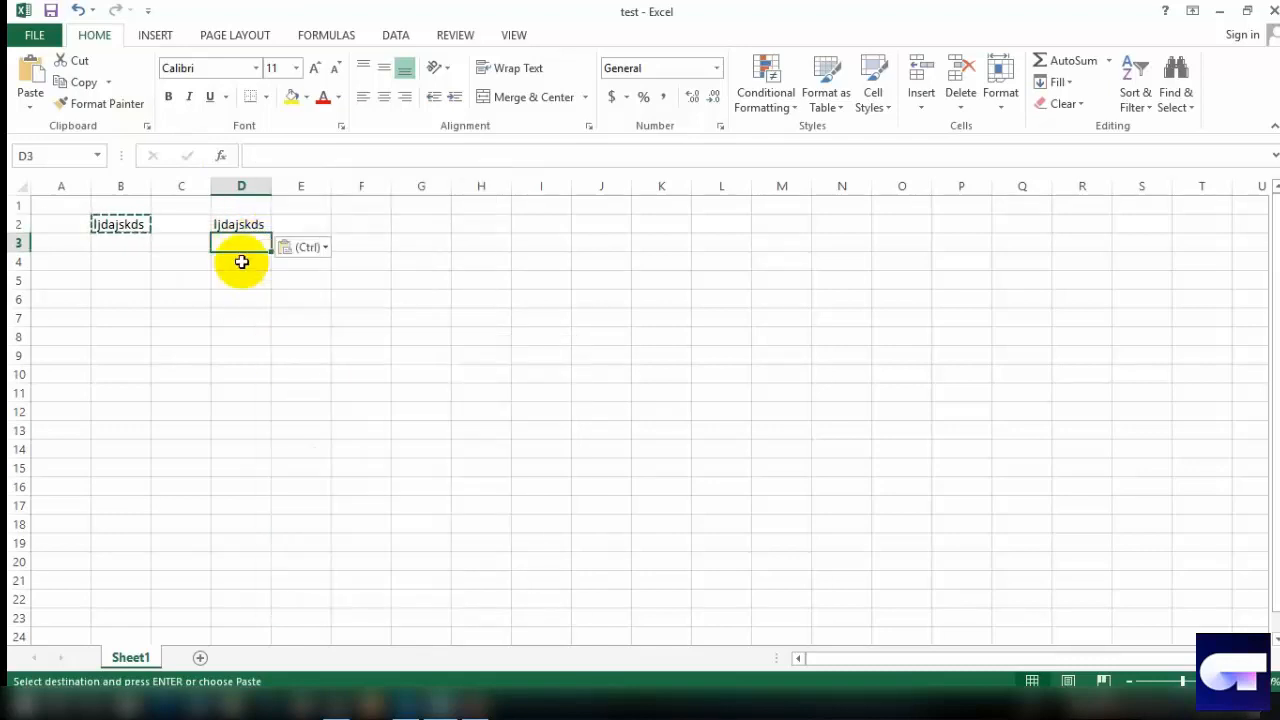
# Step: Cut the text from cell D2 and paste it into cell B3
pyautogui.click(256, 227)
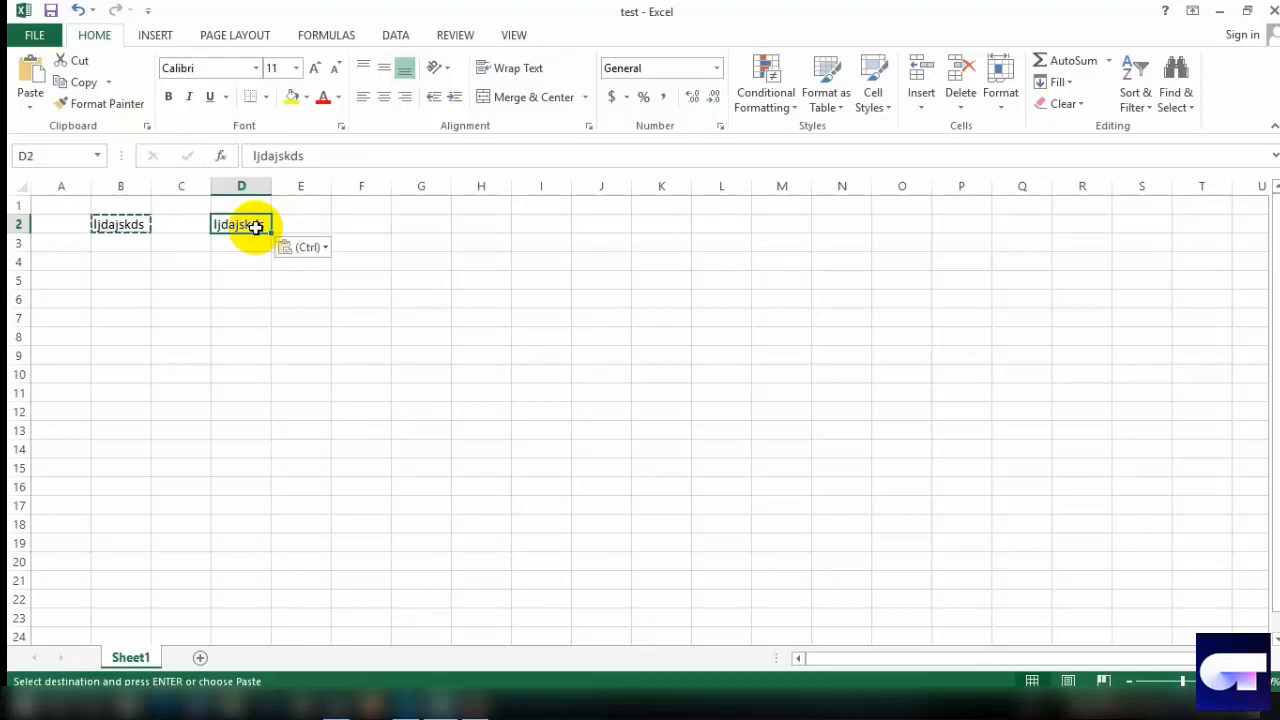
pyautogui.hotkey('ctrl', 'c')
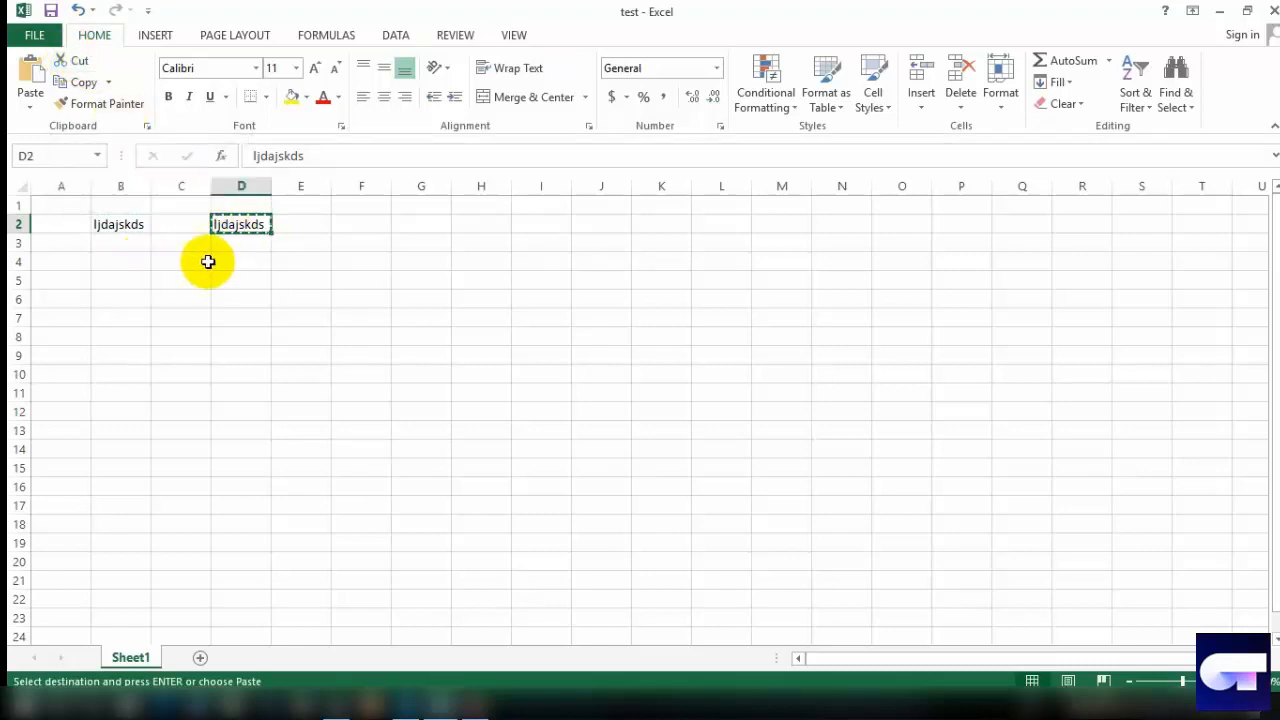
pyautogui.click(136, 250)
pyautogui.hotkey('ctrl', 'v')
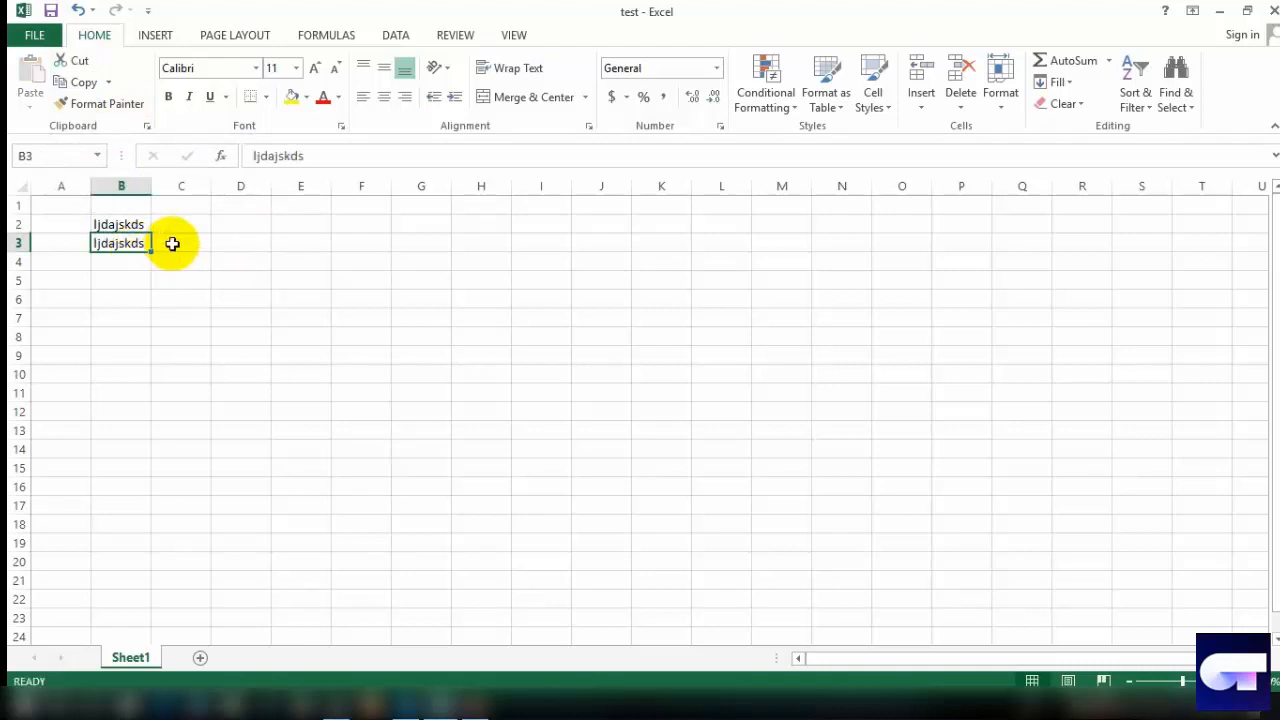
pyautogui.click(172, 243)
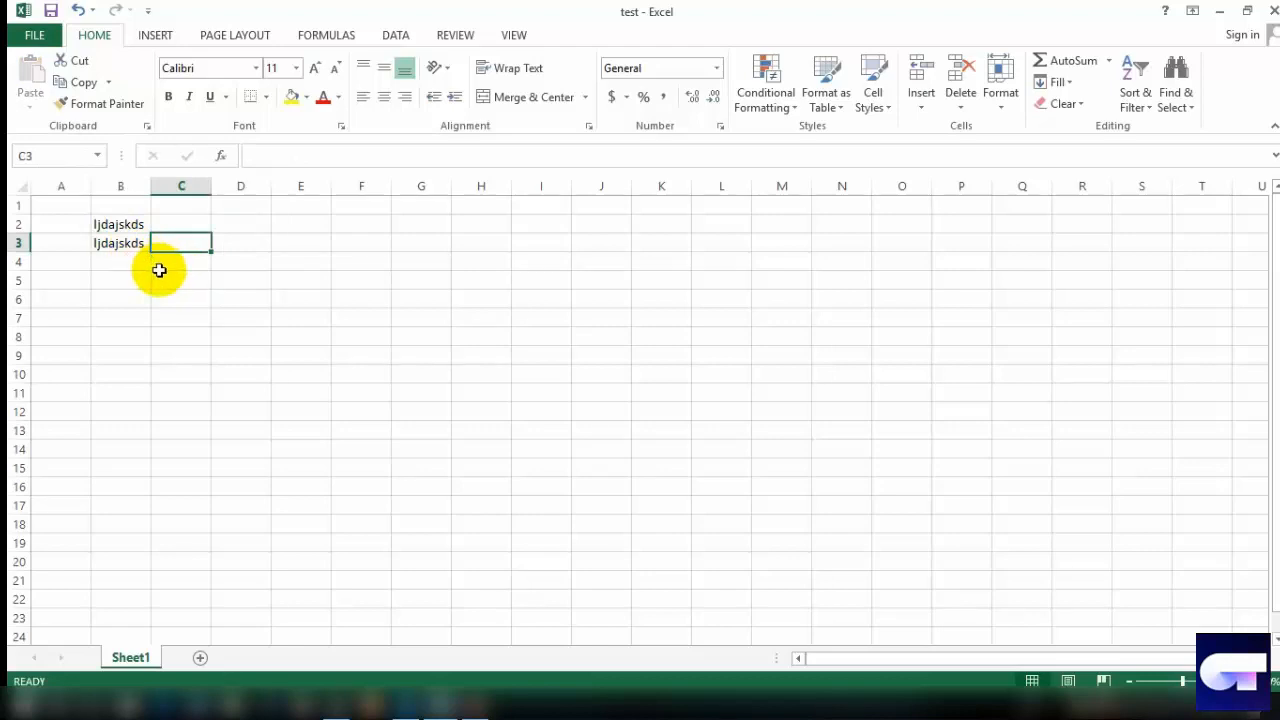
# Step: Apply All Borders to the cell range D1:L14
pyautogui.click(232, 208)
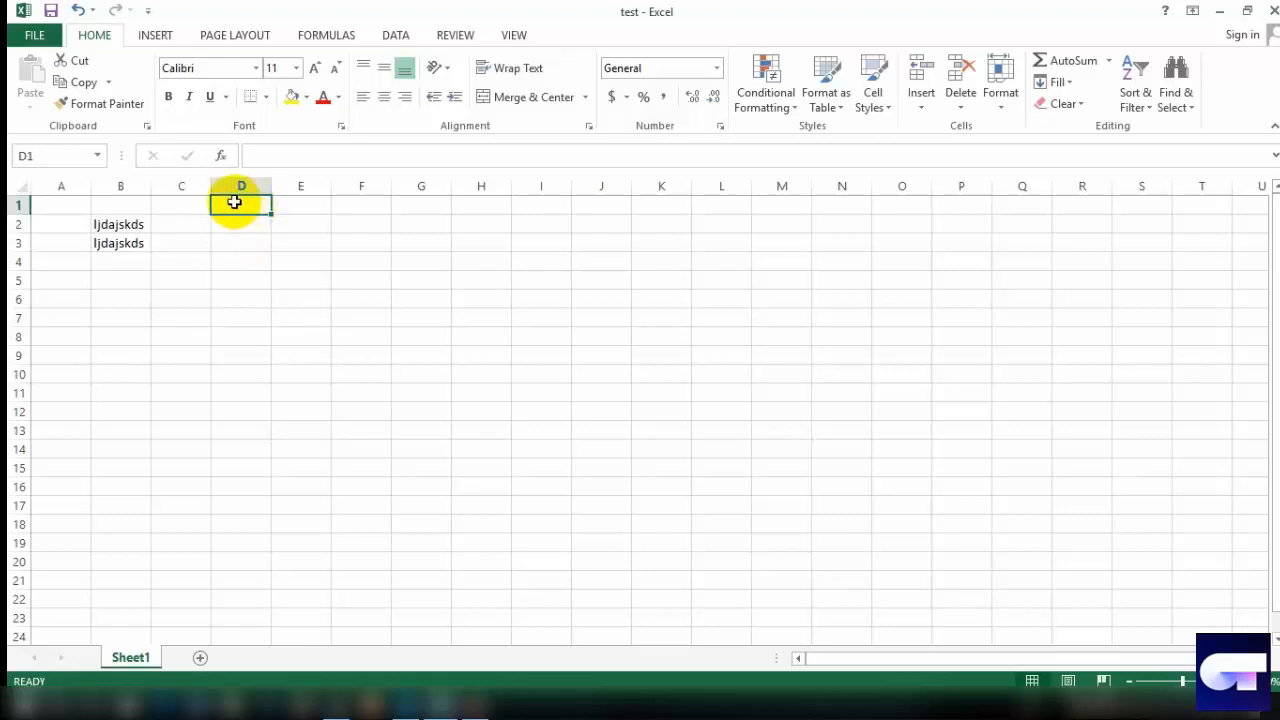
pyautogui.moveTo(226, 203); pyautogui.dragTo(727, 458)
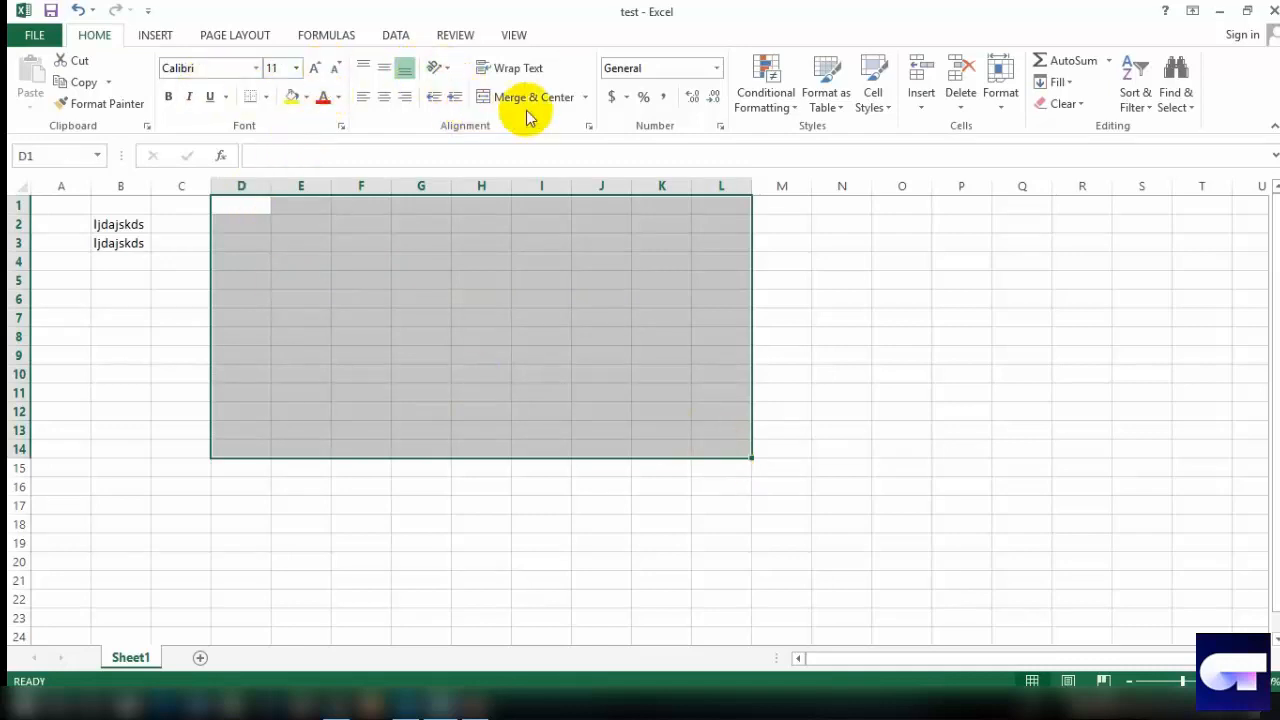
pyautogui.click(268, 98)
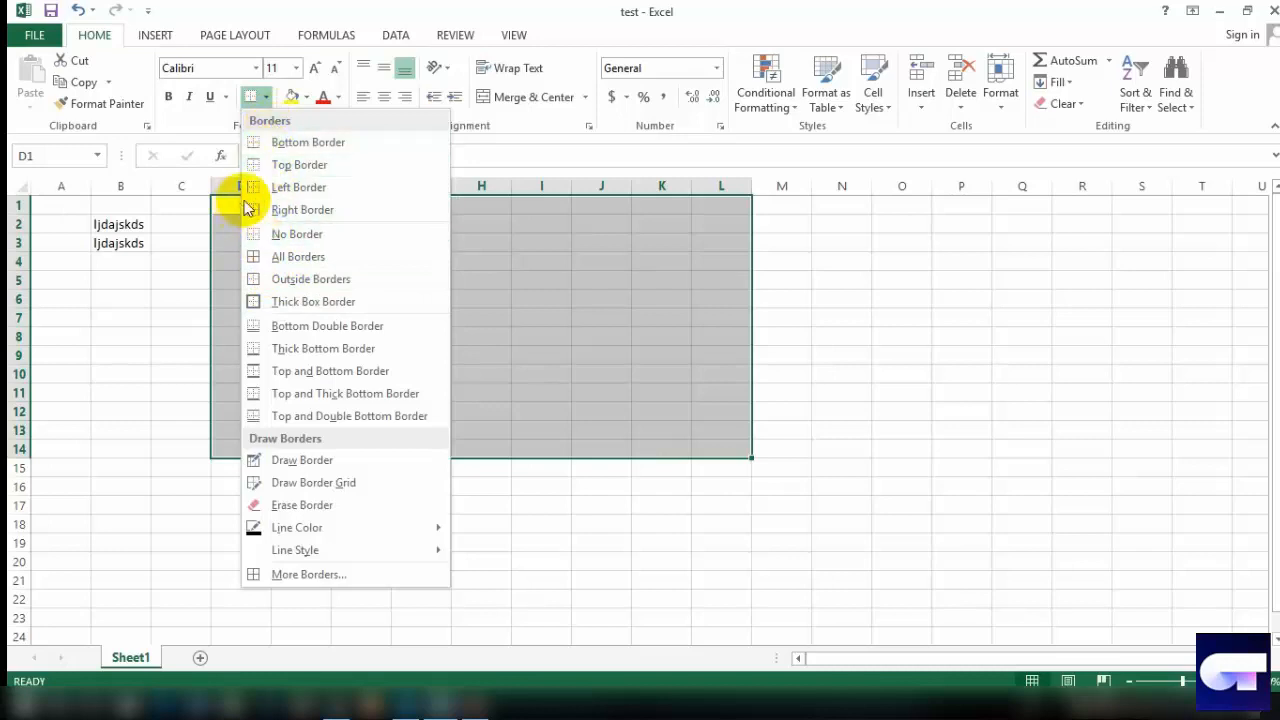
pyautogui.click(256, 256)
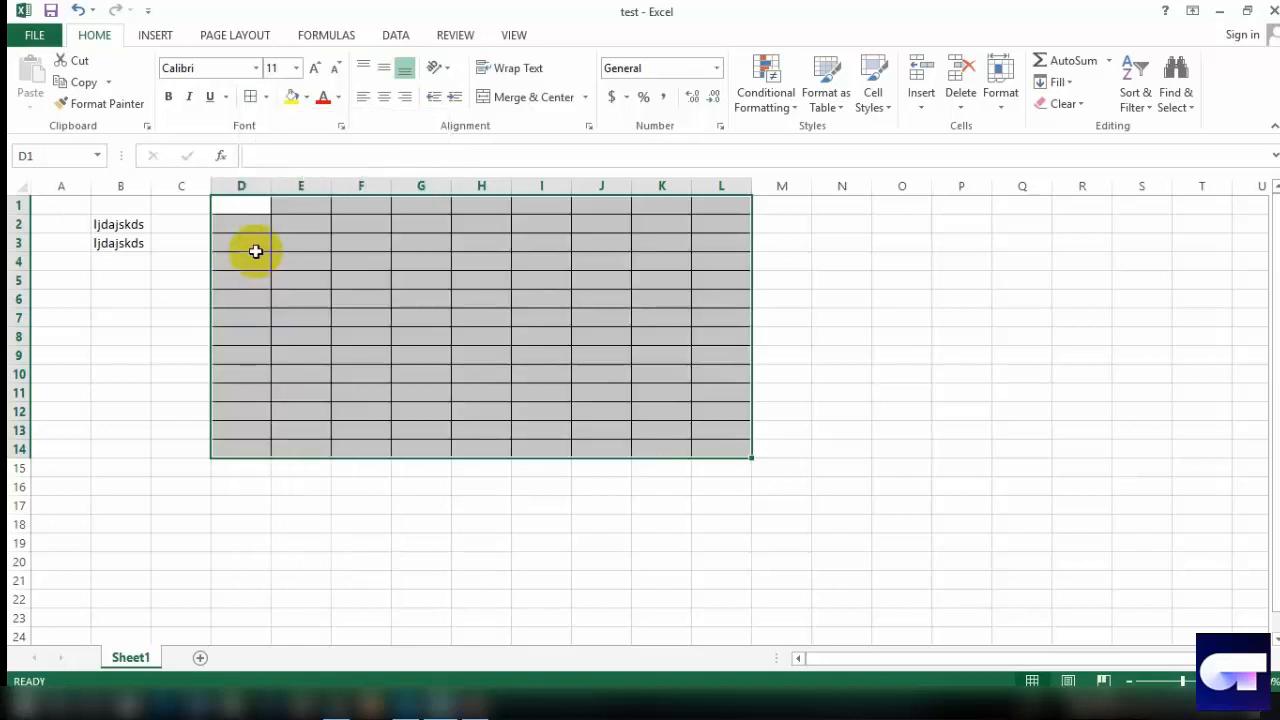
pyautogui.click(465, 283)
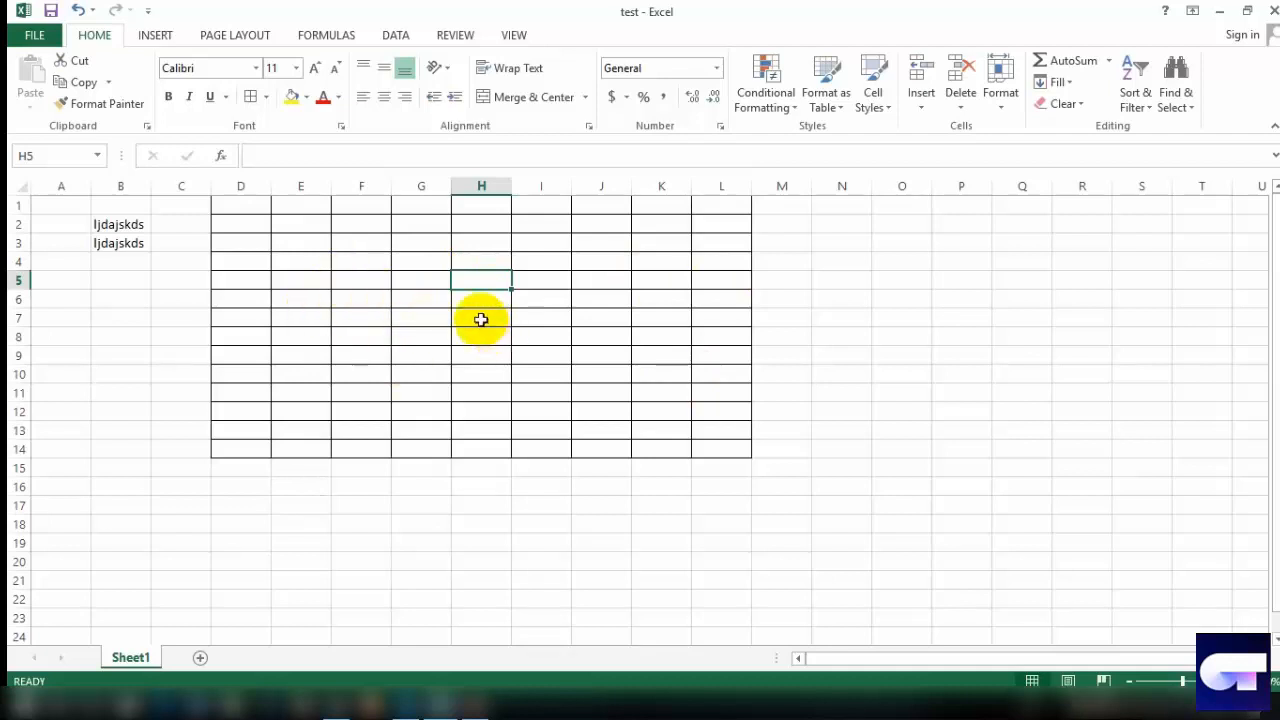
# Step: Enter kdfusd in cell G4, ndshdaj in H4 and hsadasghd in I4
pyautogui.click(427, 266)
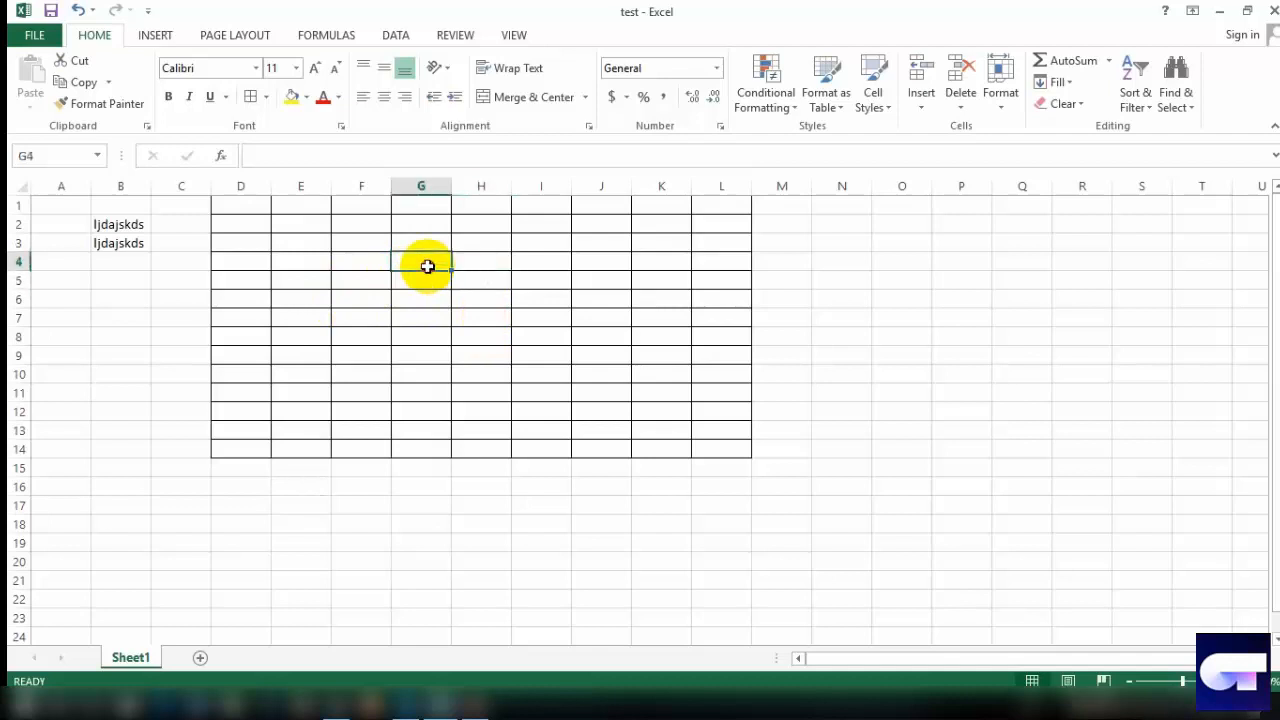
pyautogui.write('kdfusd')
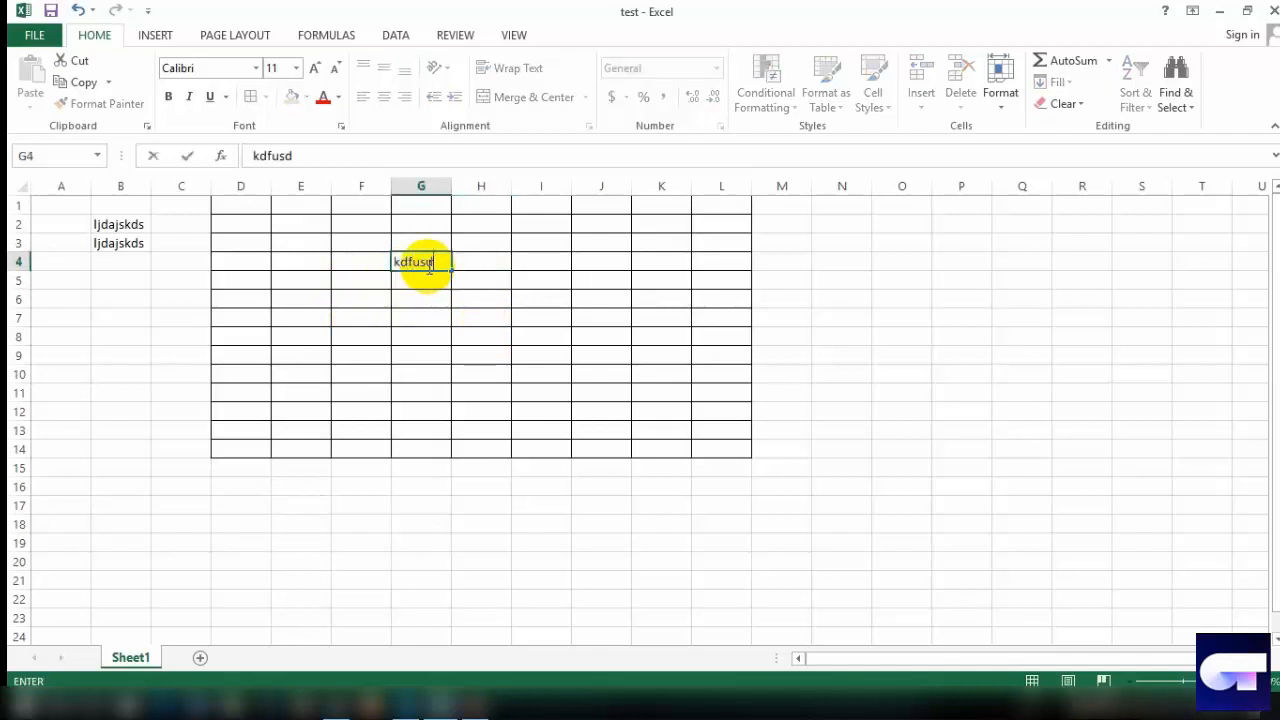
pyautogui.click(466, 268)
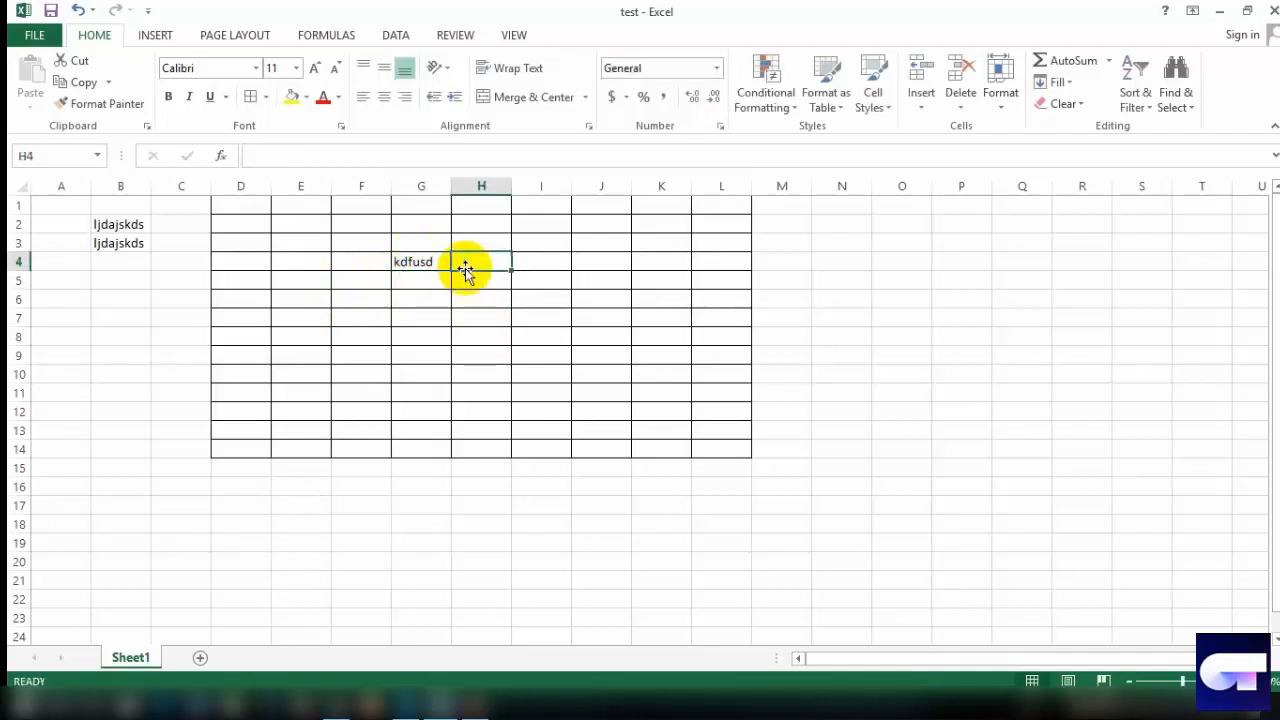
pyautogui.write('ndshdaj')
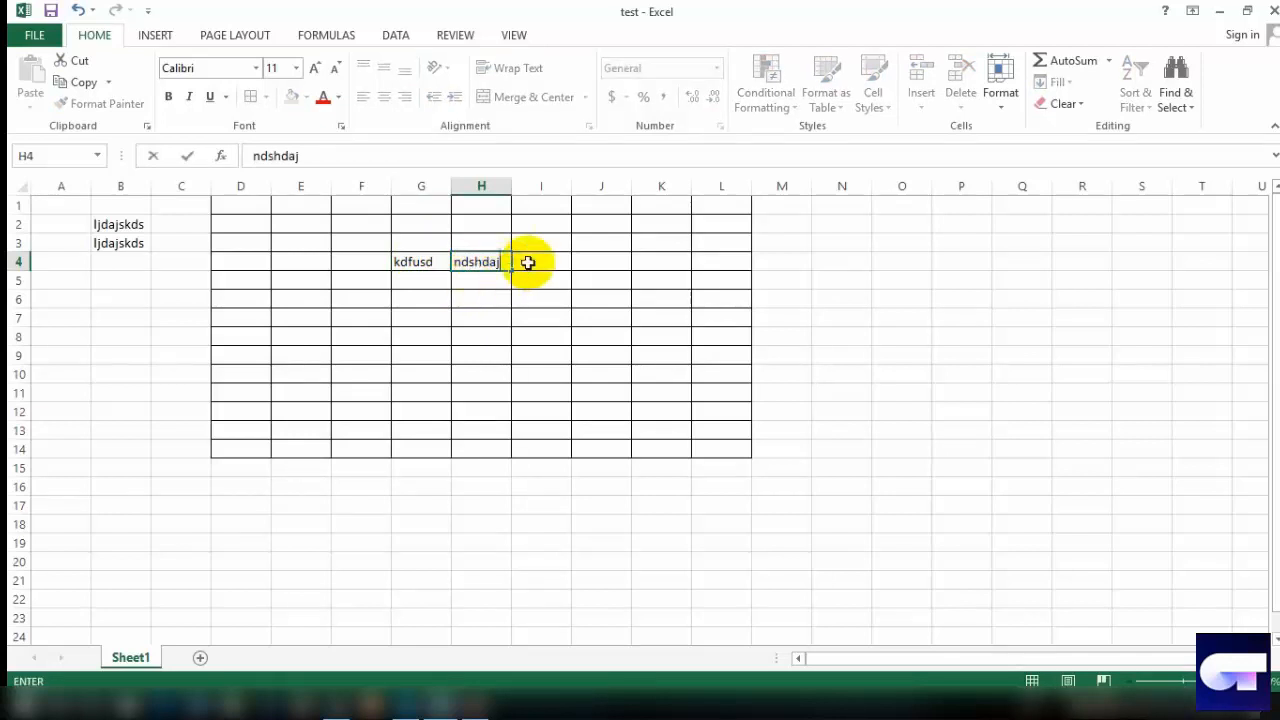
pyautogui.click(530, 261)
pyautogui.write('hsadasg')
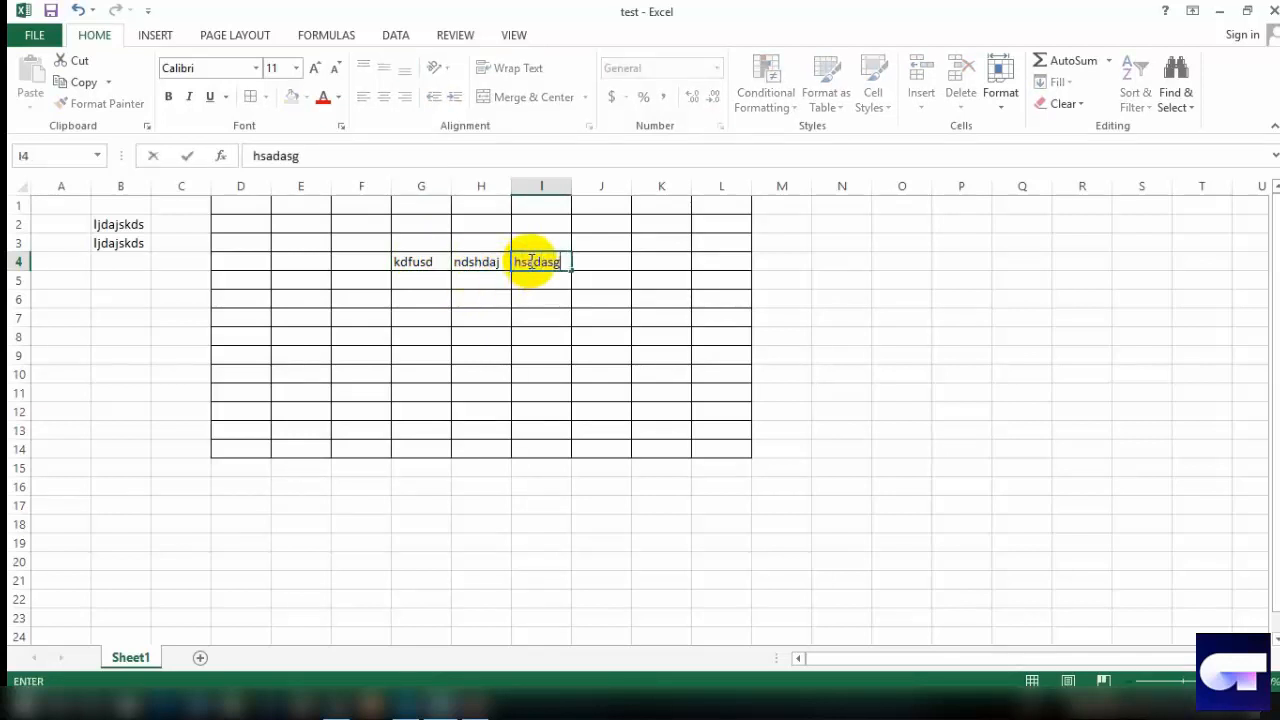
pyautogui.write('hd')
# Step: Change the font color of the text in cell H4 to the standard red
pyautogui.click(488, 260)
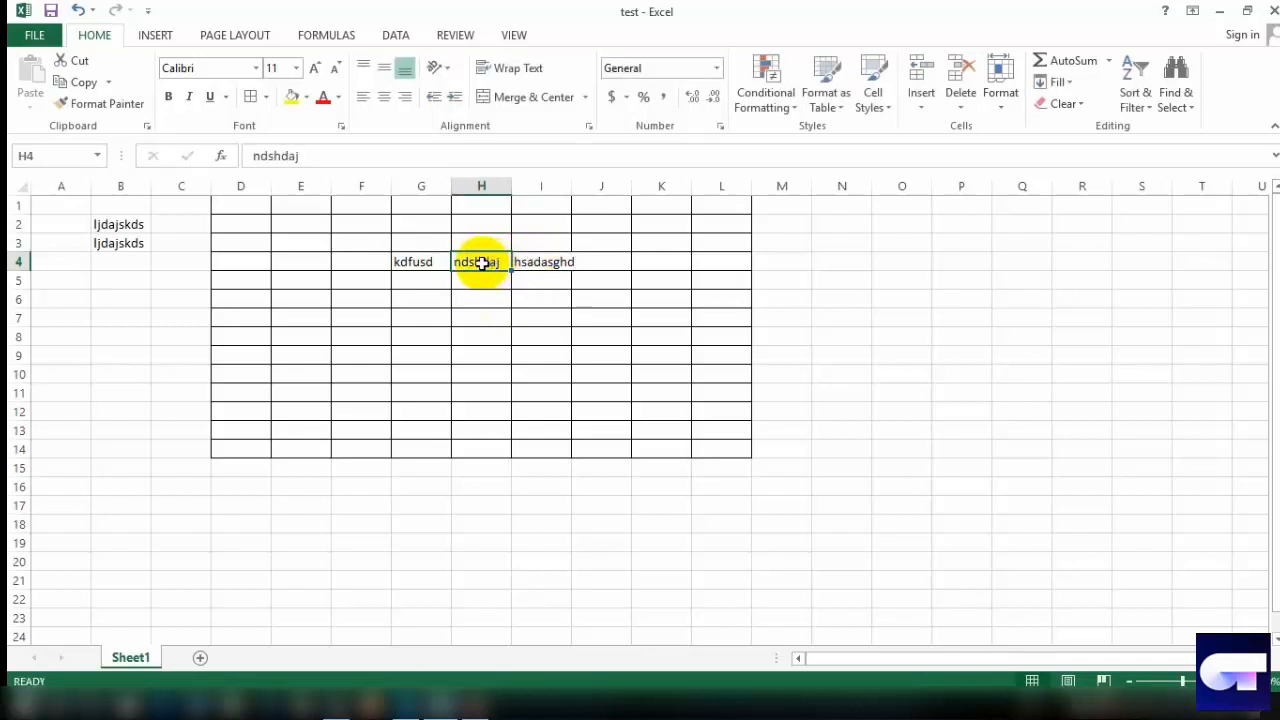
pyautogui.click(340, 103)
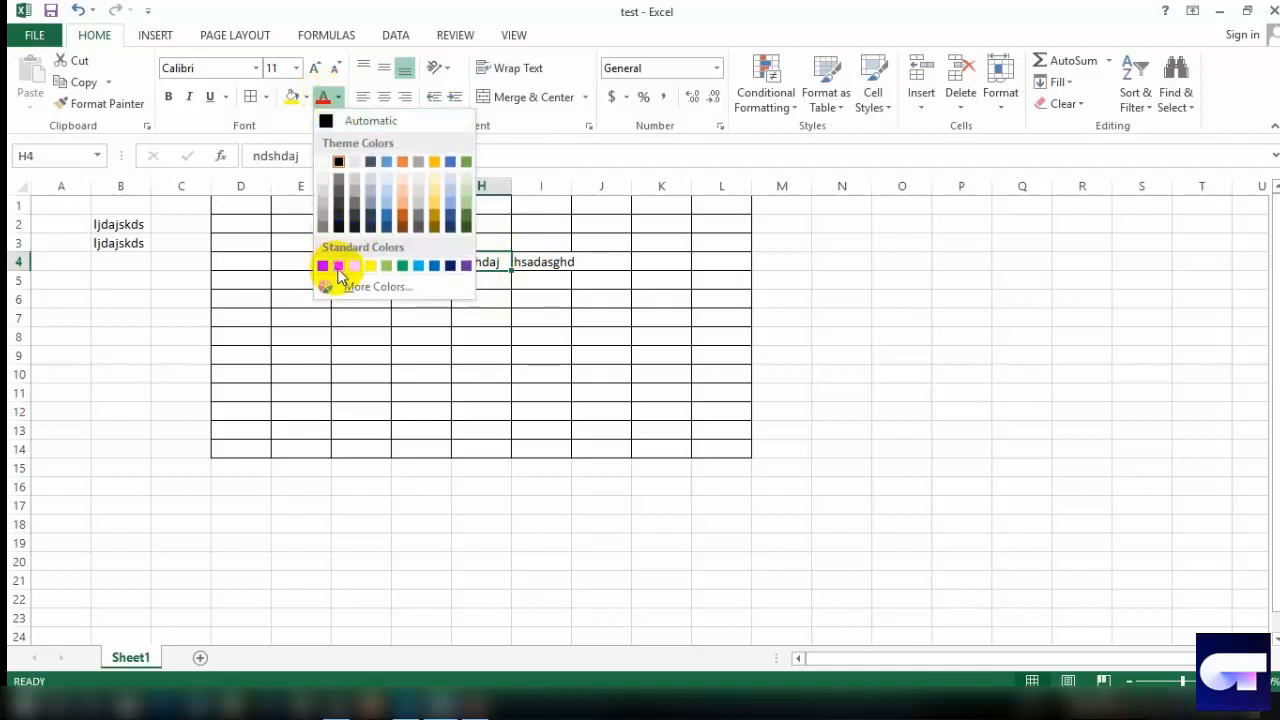
pyautogui.click(338, 265)
pyautogui.click(385, 264)
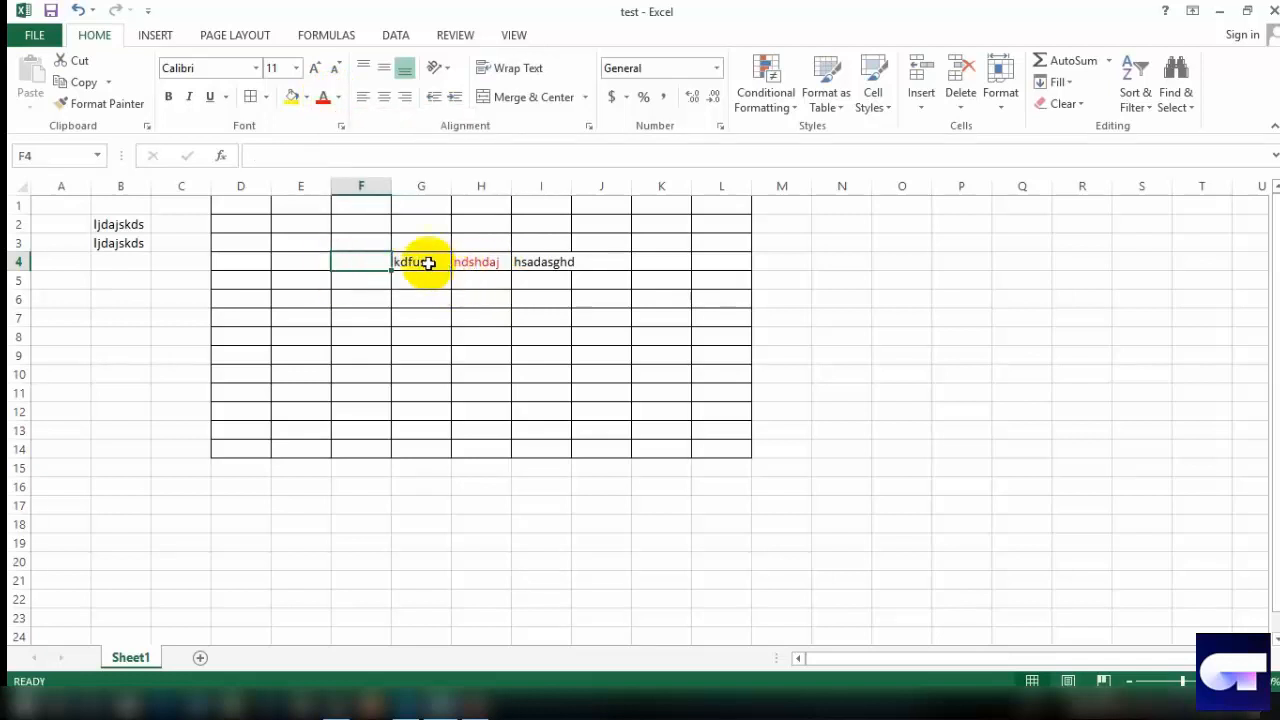
pyautogui.click(306, 99)
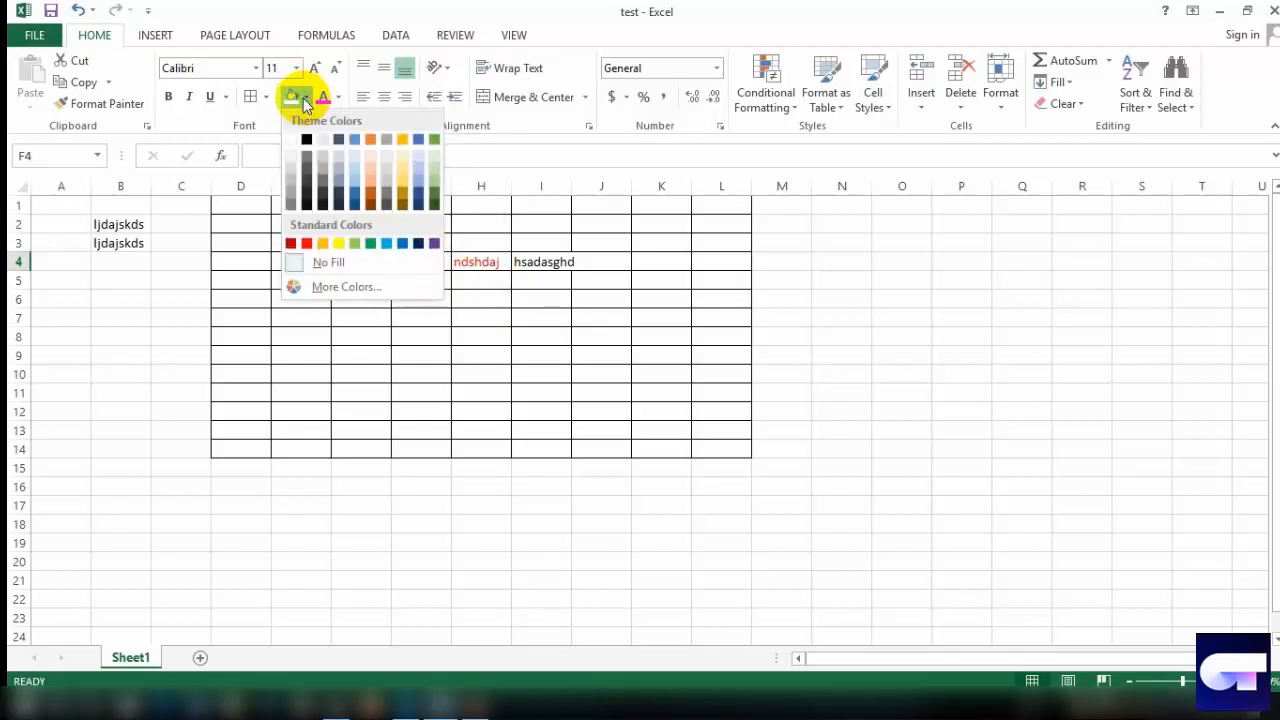
pyautogui.click(498, 299)
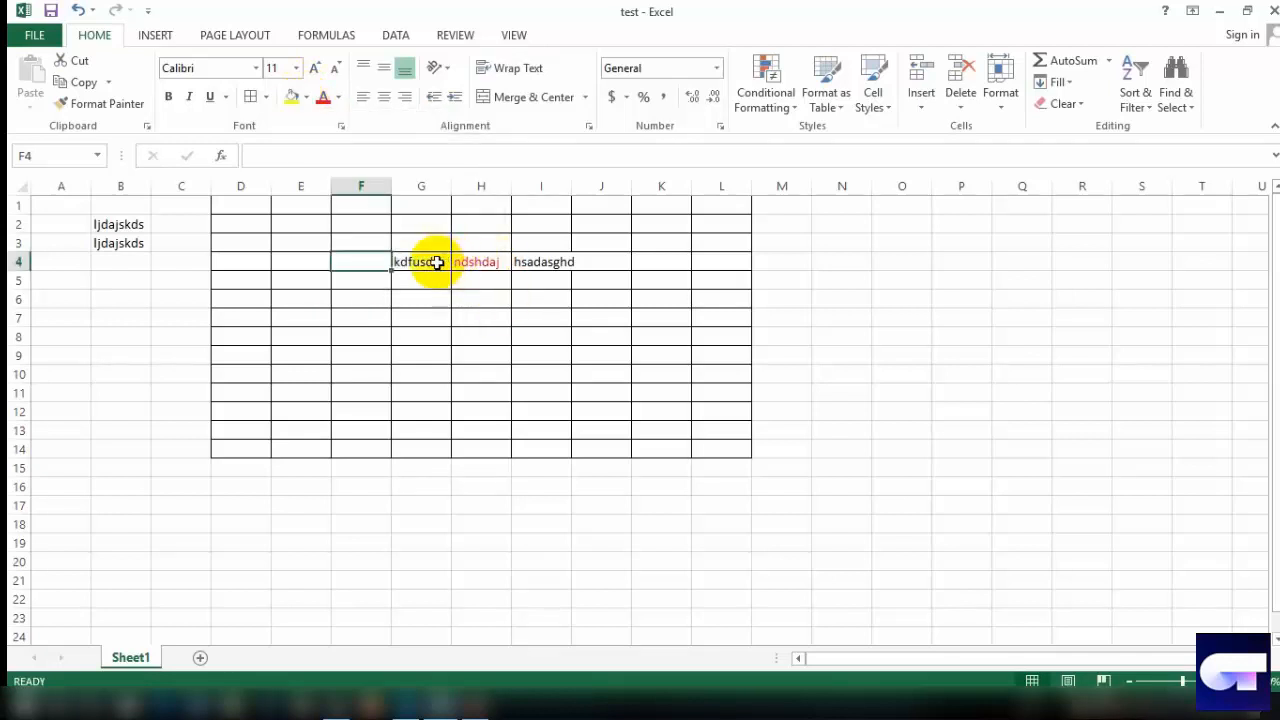
# Step: Fill cell G4 with white chosen from the additional fill colors
pyautogui.click(425, 265)
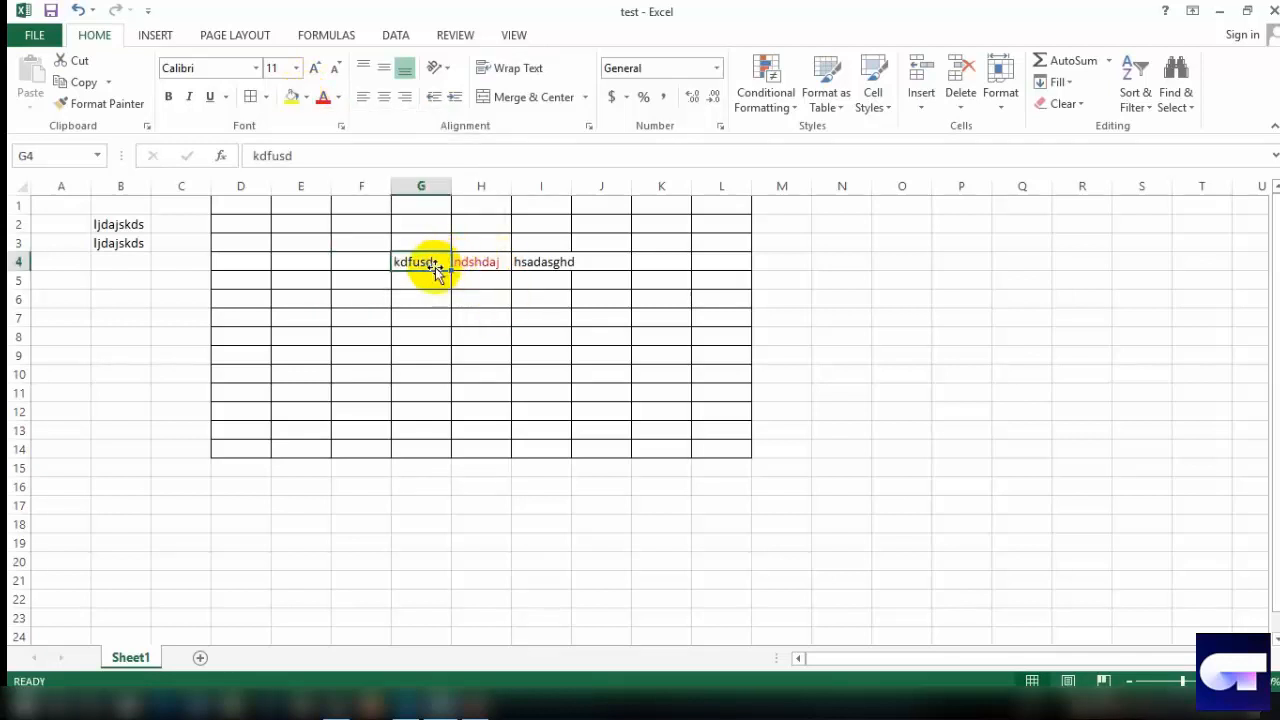
pyautogui.click(306, 97)
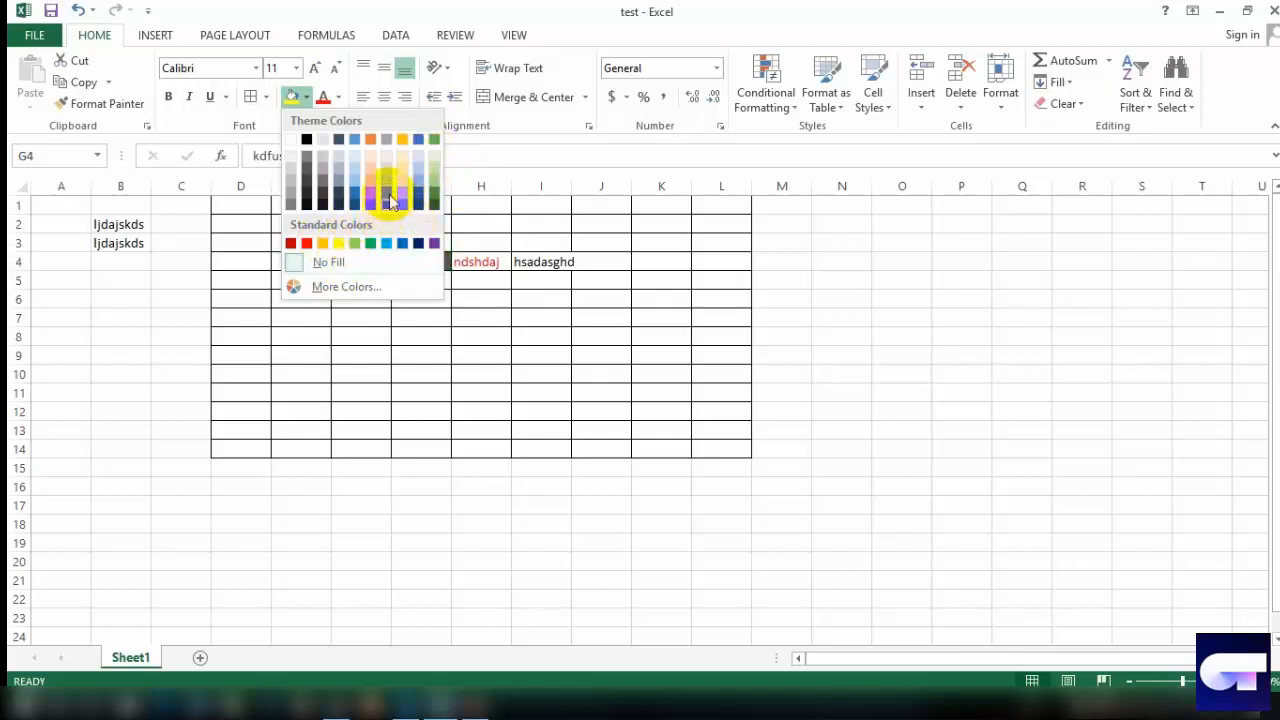
pyautogui.click(317, 289)
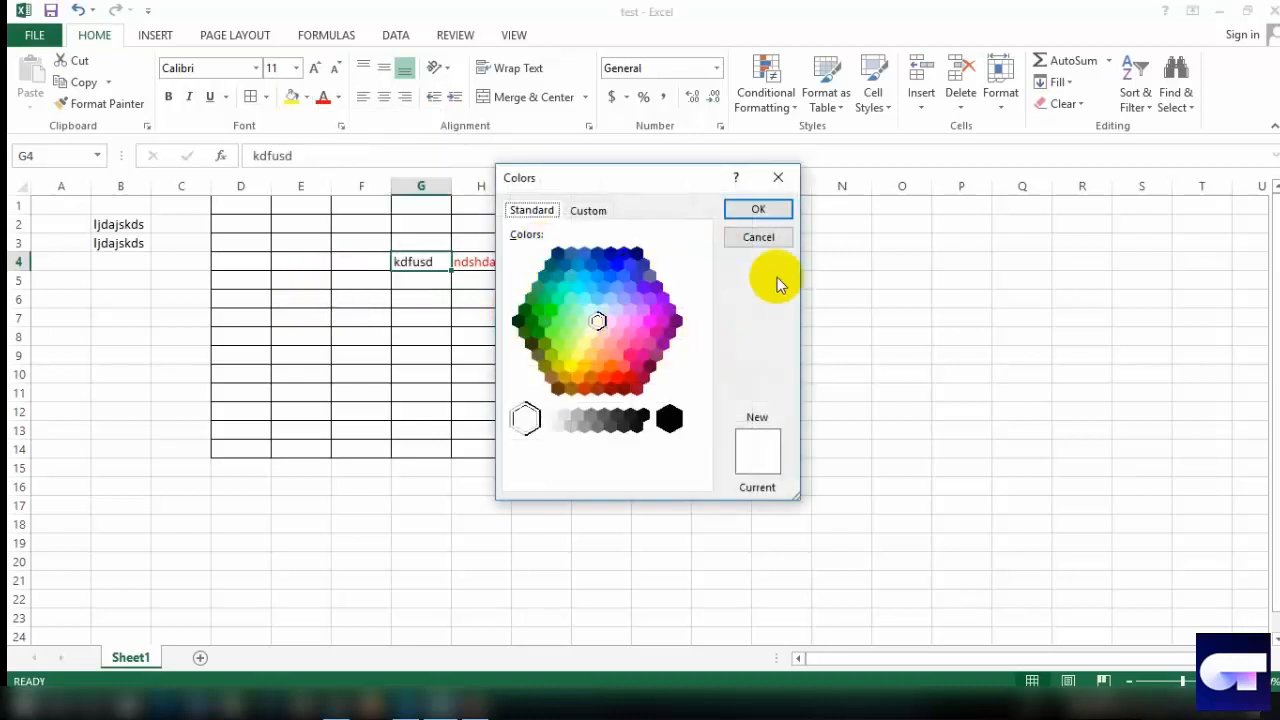
pyautogui.click(757, 213)
pyautogui.click(555, 358)
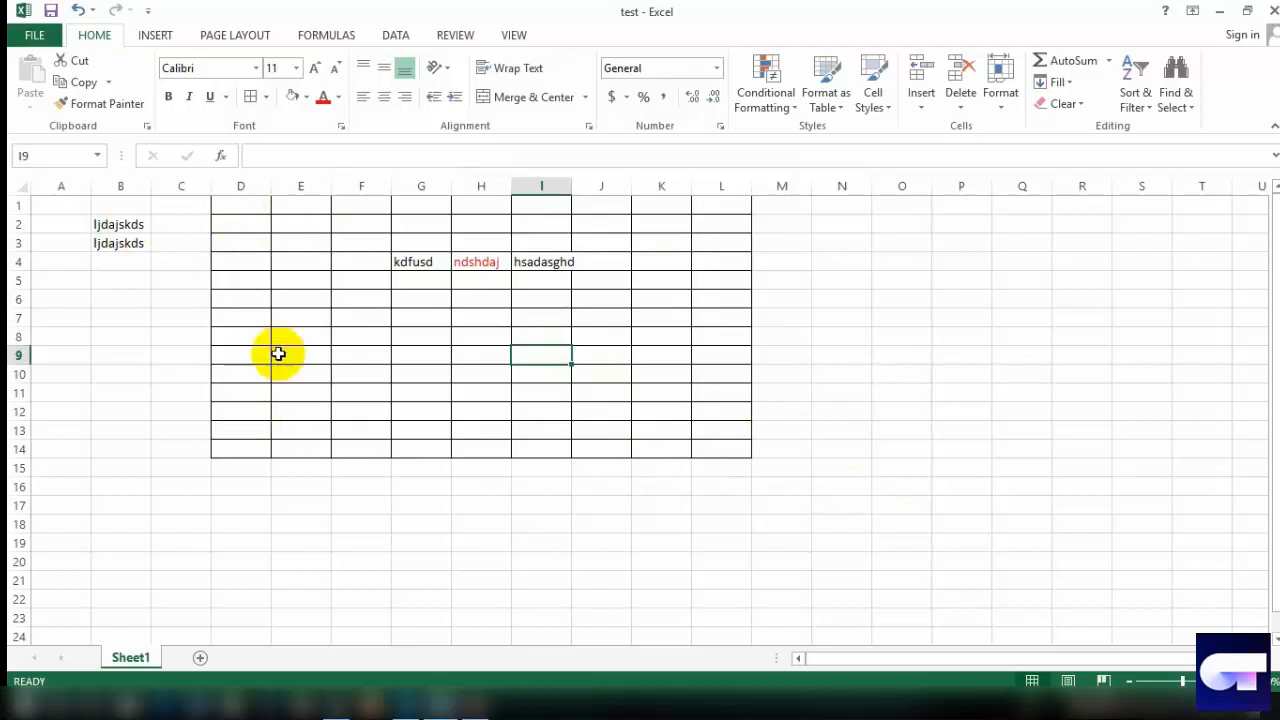
pyautogui.click(388, 305)
pyautogui.moveTo(415, 305); pyautogui.dragTo(894, 597)
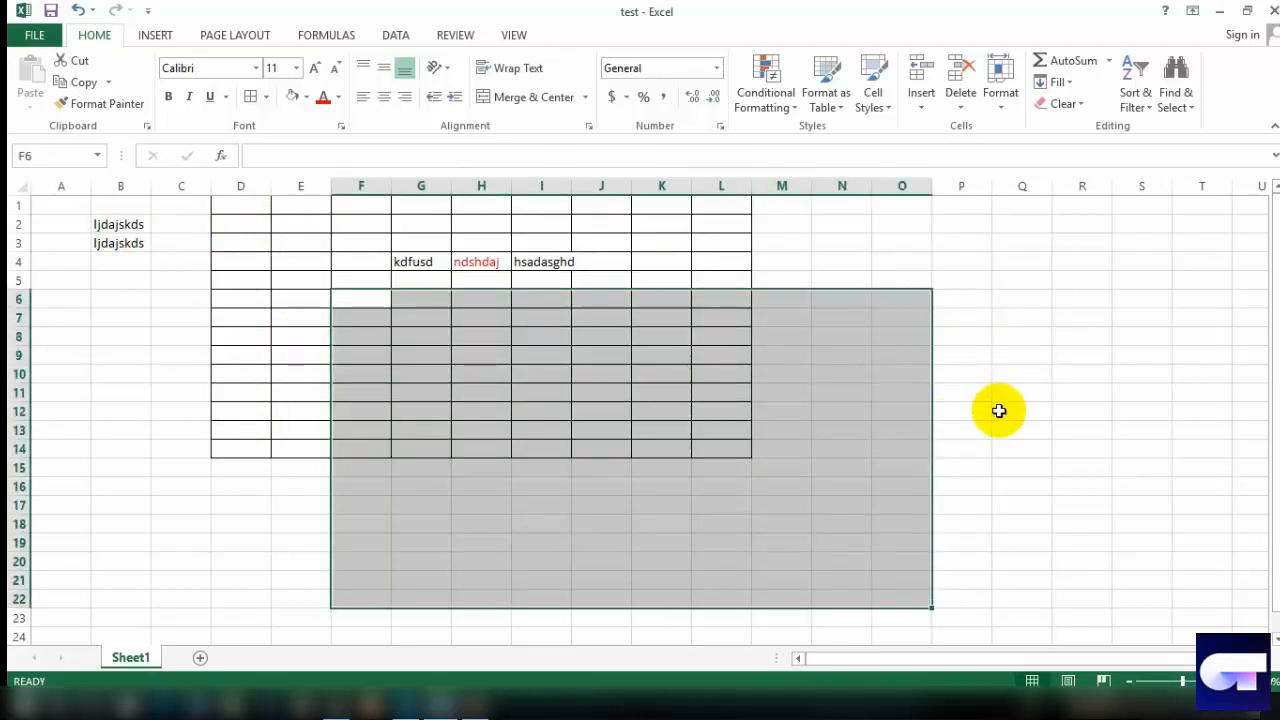
pyautogui.click(1000, 358)
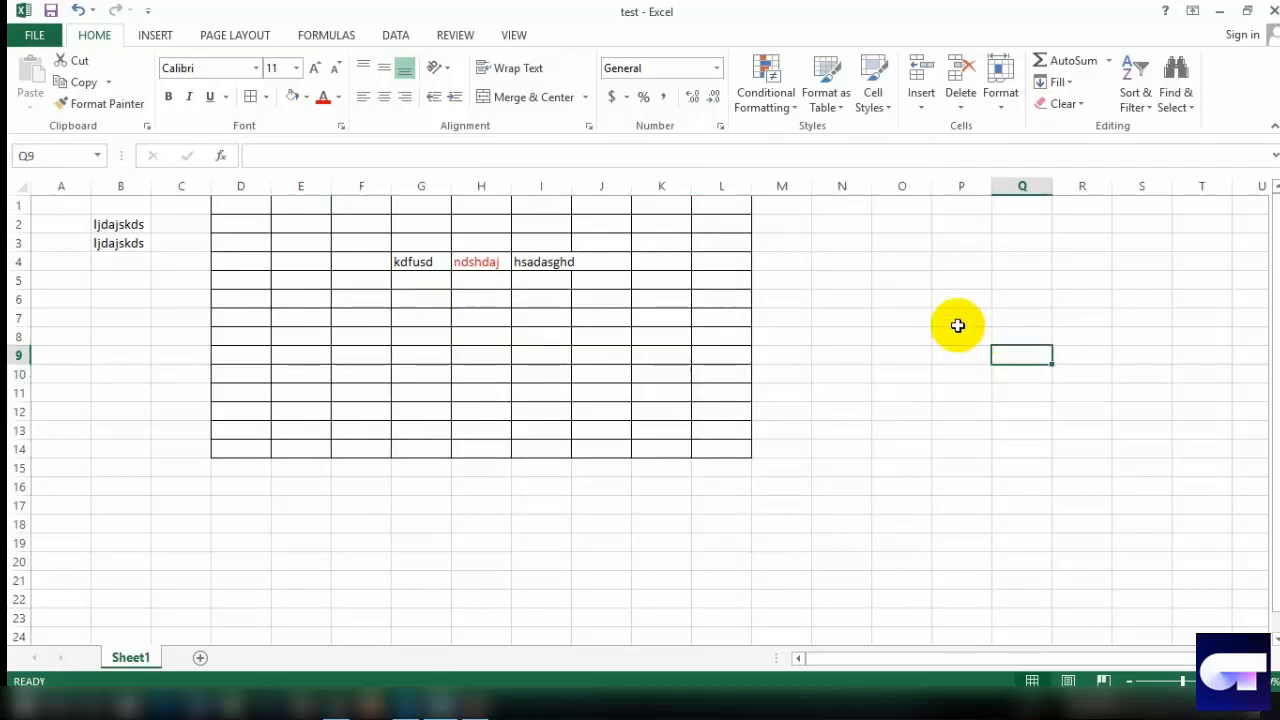
# Step: Look down the worksheet past row 60 and back to examine how the top rows behave without frozen panes
pyautogui.scroll(-6, 957, 324)
pyautogui.scroll(-8, 957, 324)
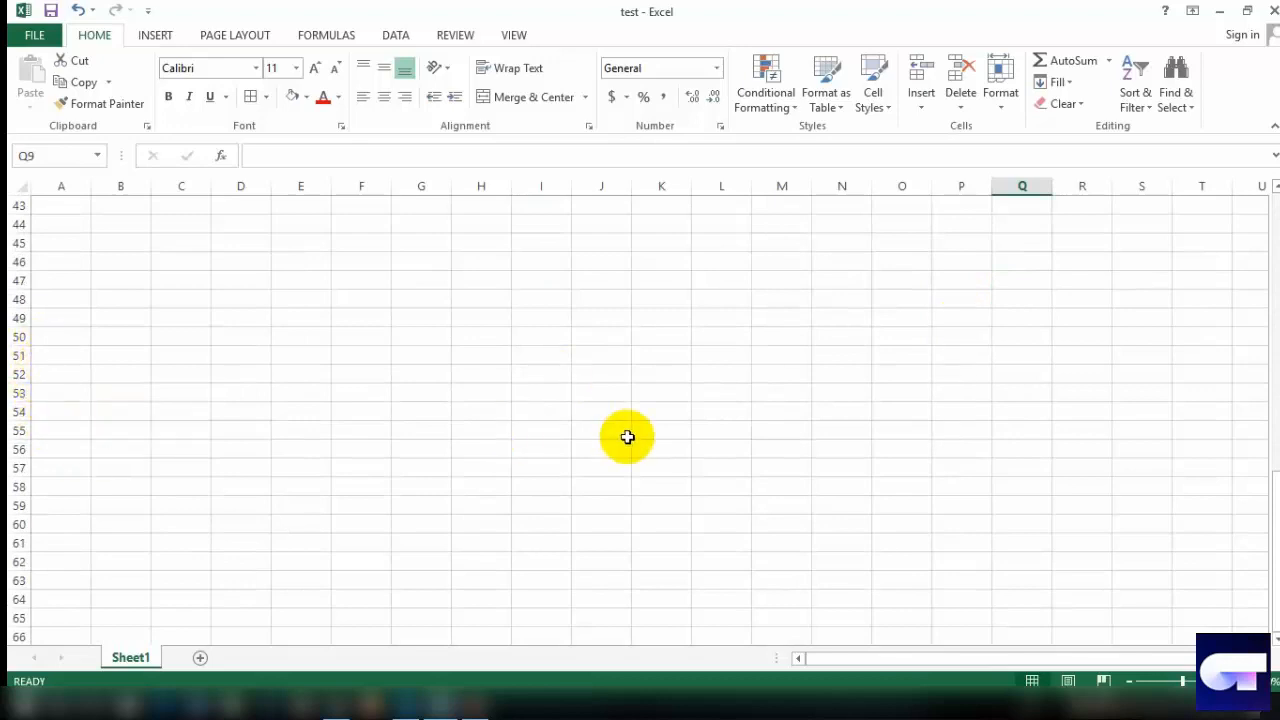
pyautogui.scroll(-4, 627, 437)
pyautogui.scroll(11, 627, 437)
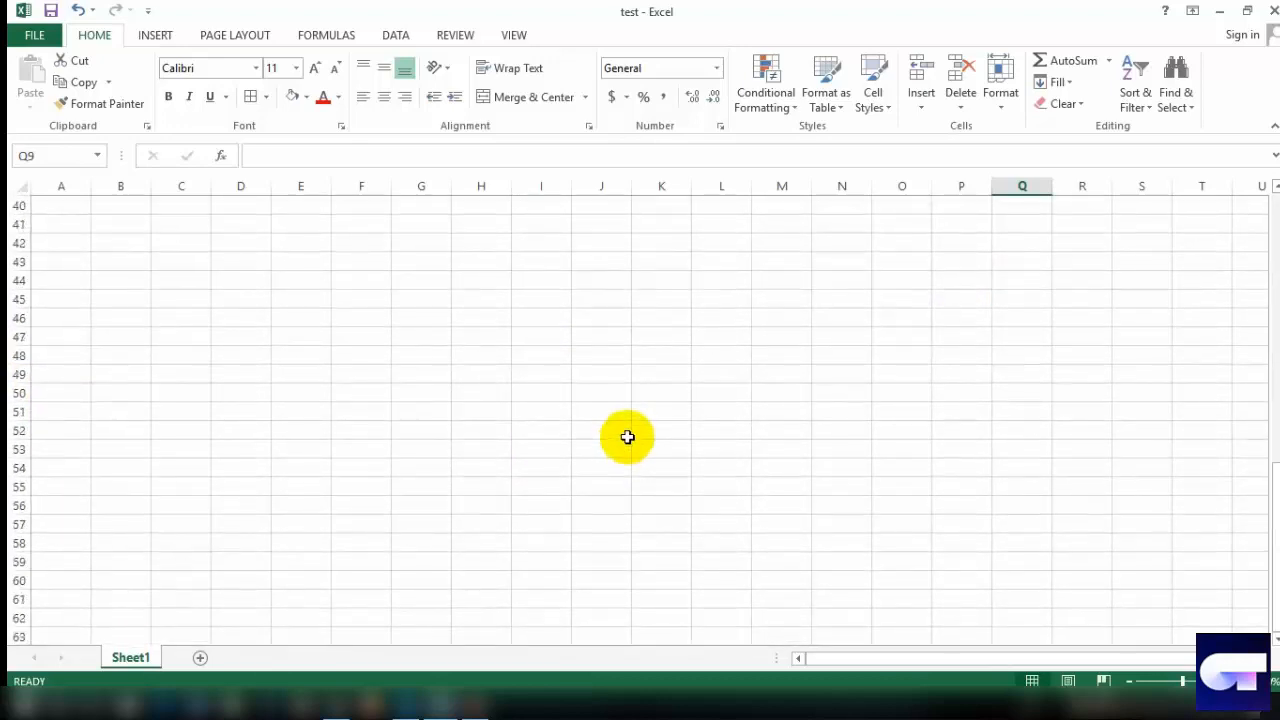
pyautogui.scroll(6, 628, 436)
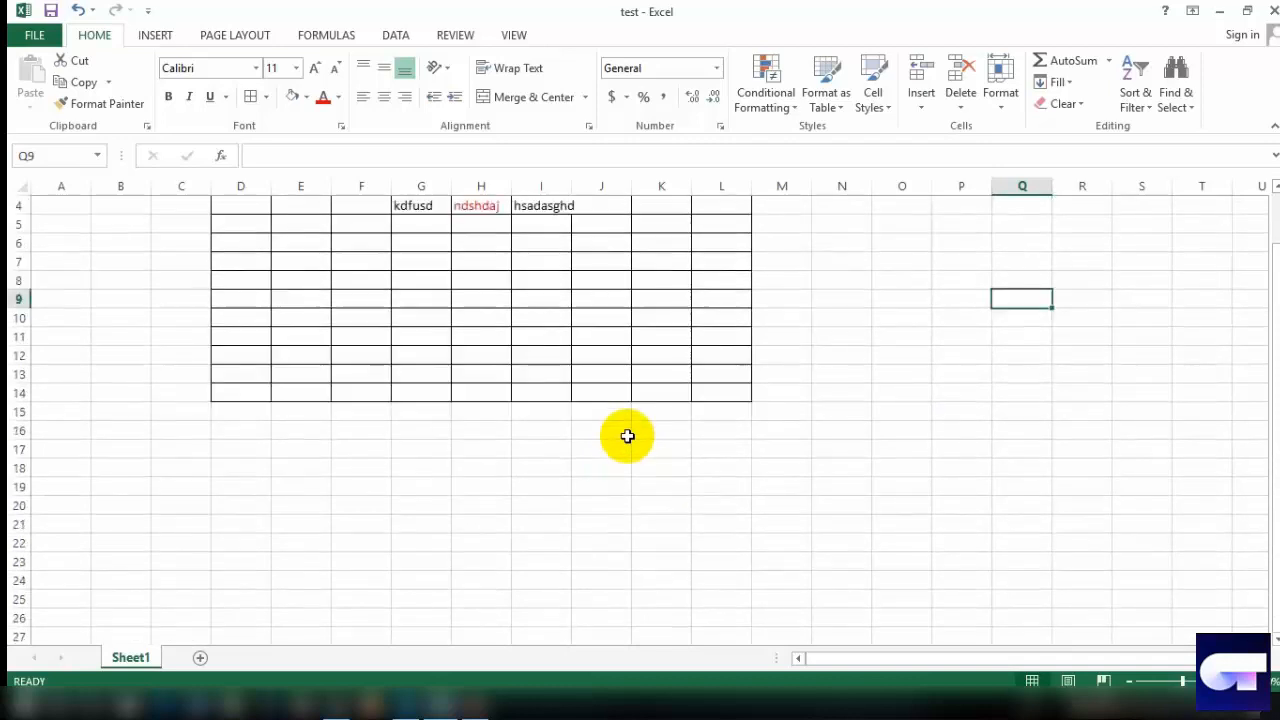
pyautogui.scroll(-3, 630, 434)
pyautogui.scroll(-4, 638, 424)
pyautogui.scroll(8, 637, 423)
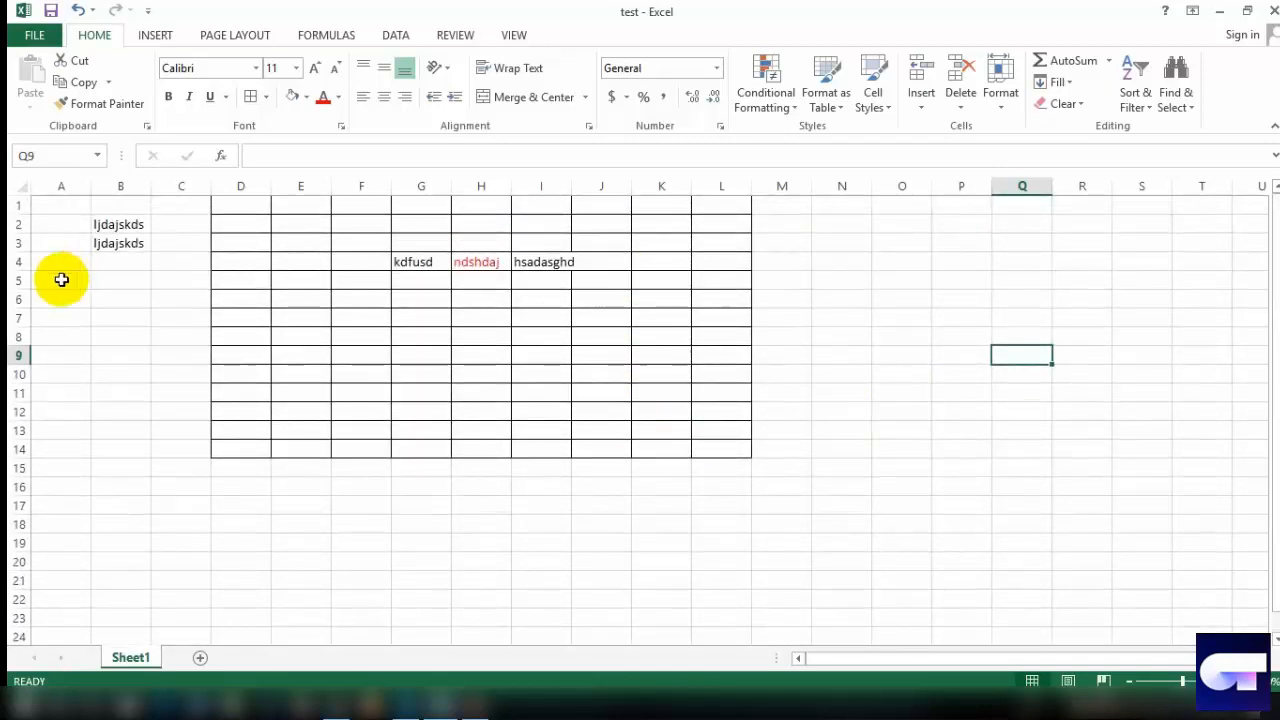
pyautogui.click(79, 212)
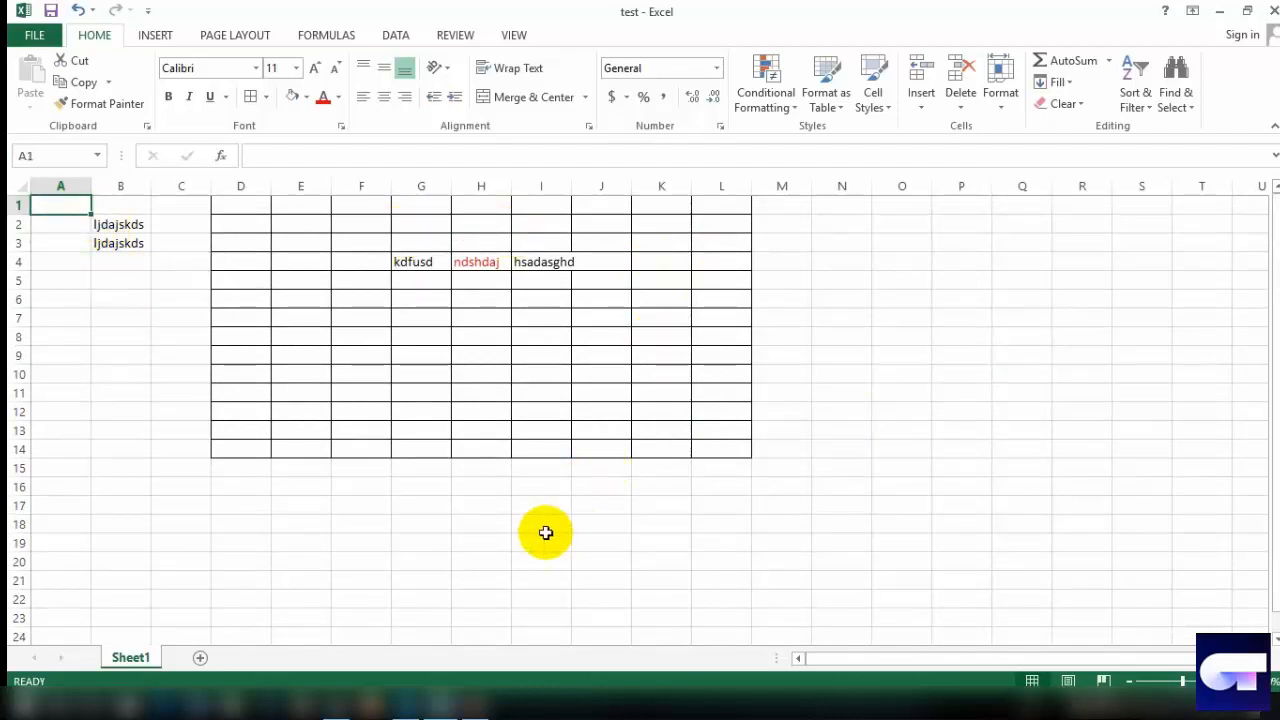
pyautogui.scroll(-1, 541, 521)
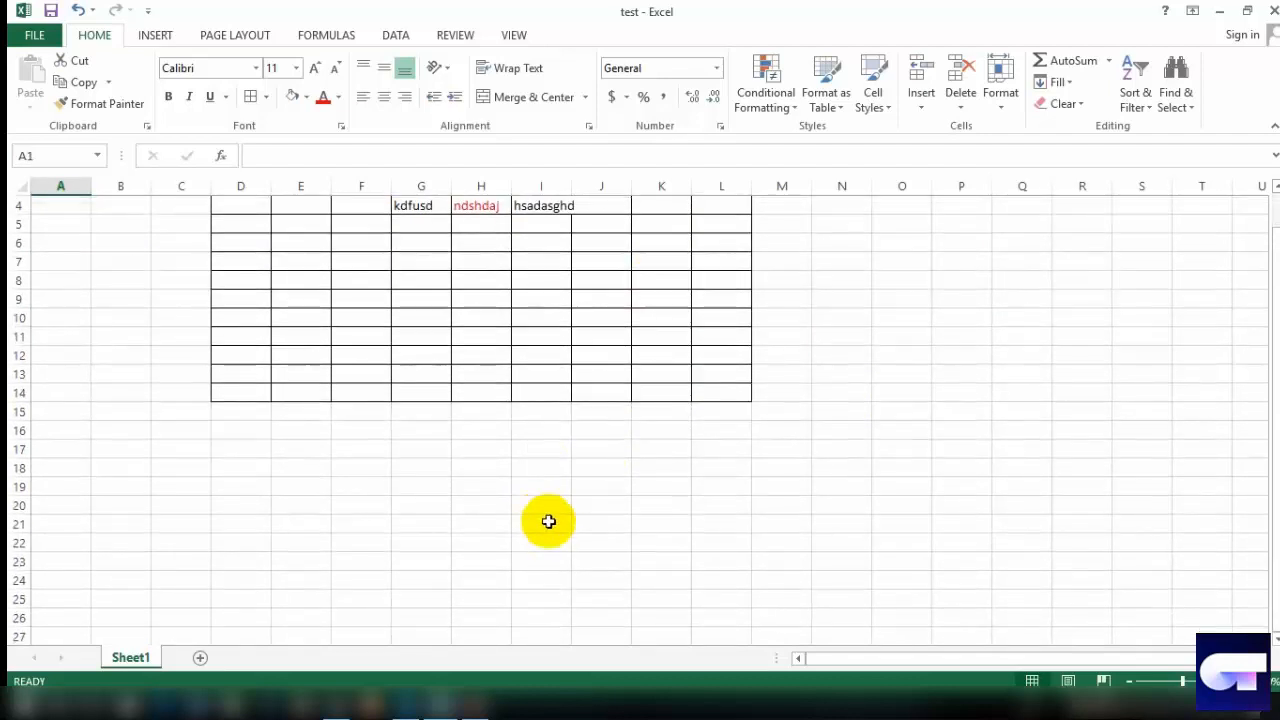
pyautogui.scroll(1, 541, 521)
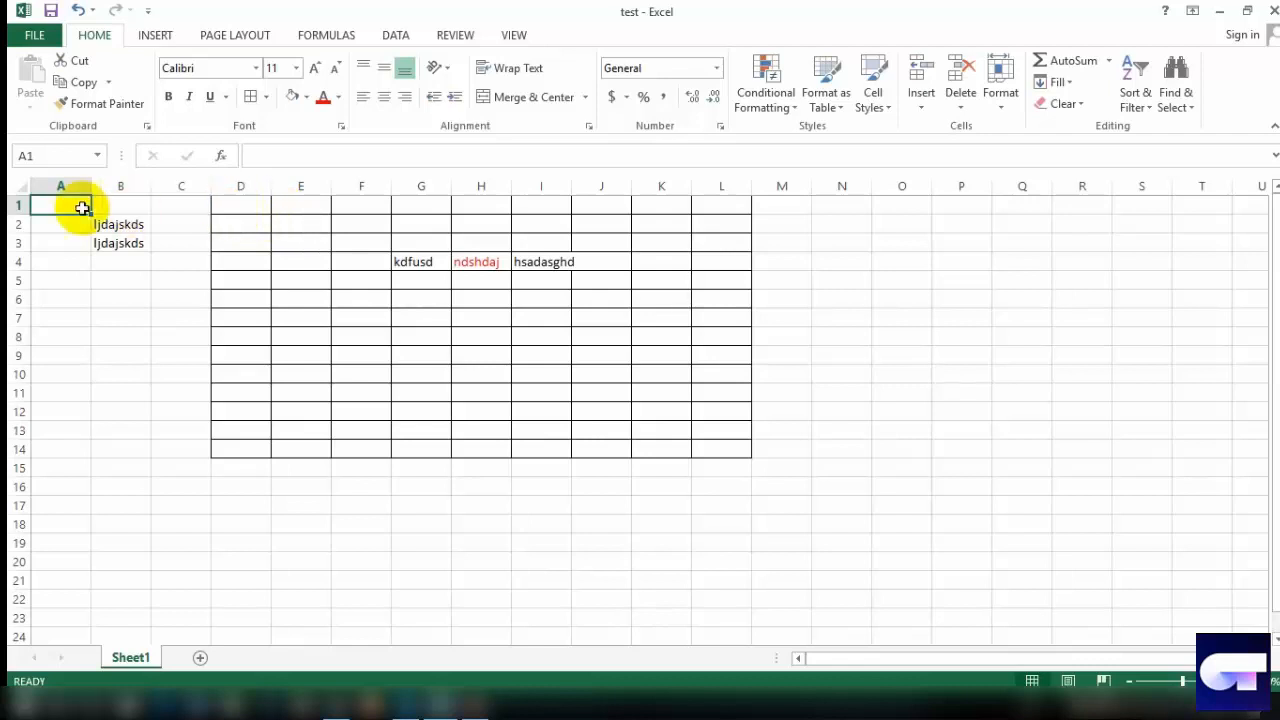
# Step: Freeze the top row of the worksheet
pyautogui.click(254, 208)
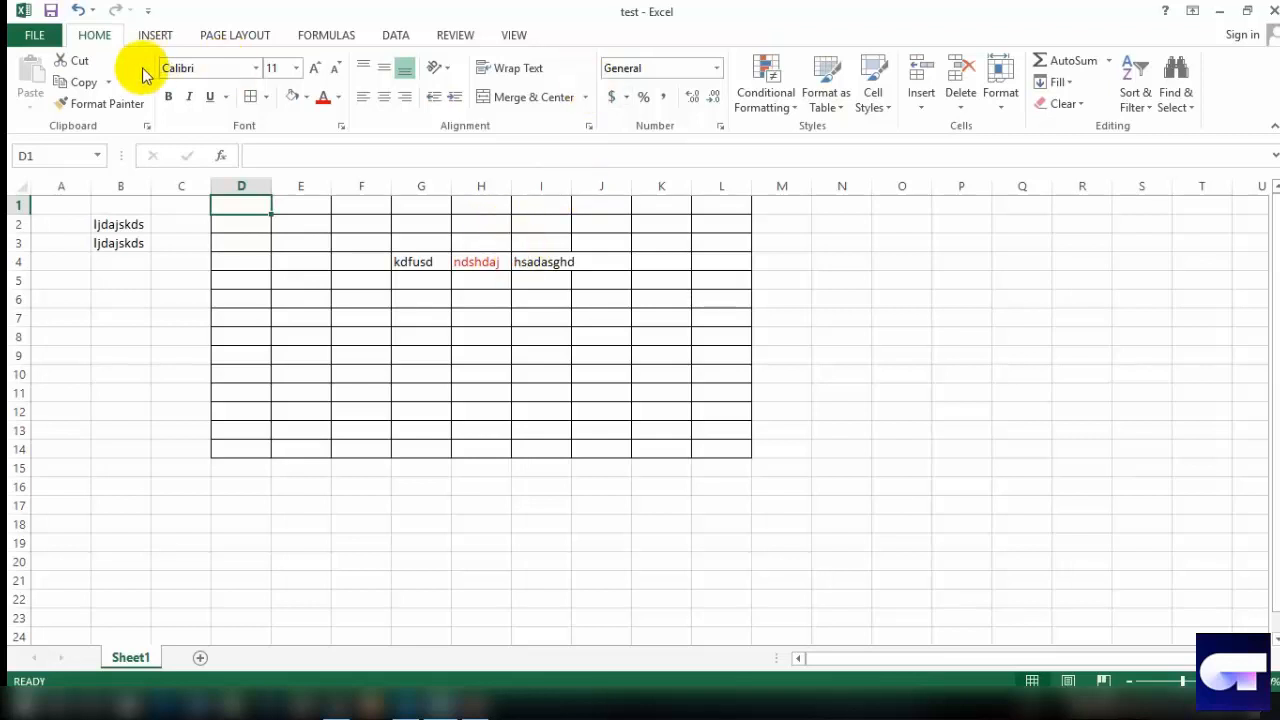
pyautogui.click(512, 37)
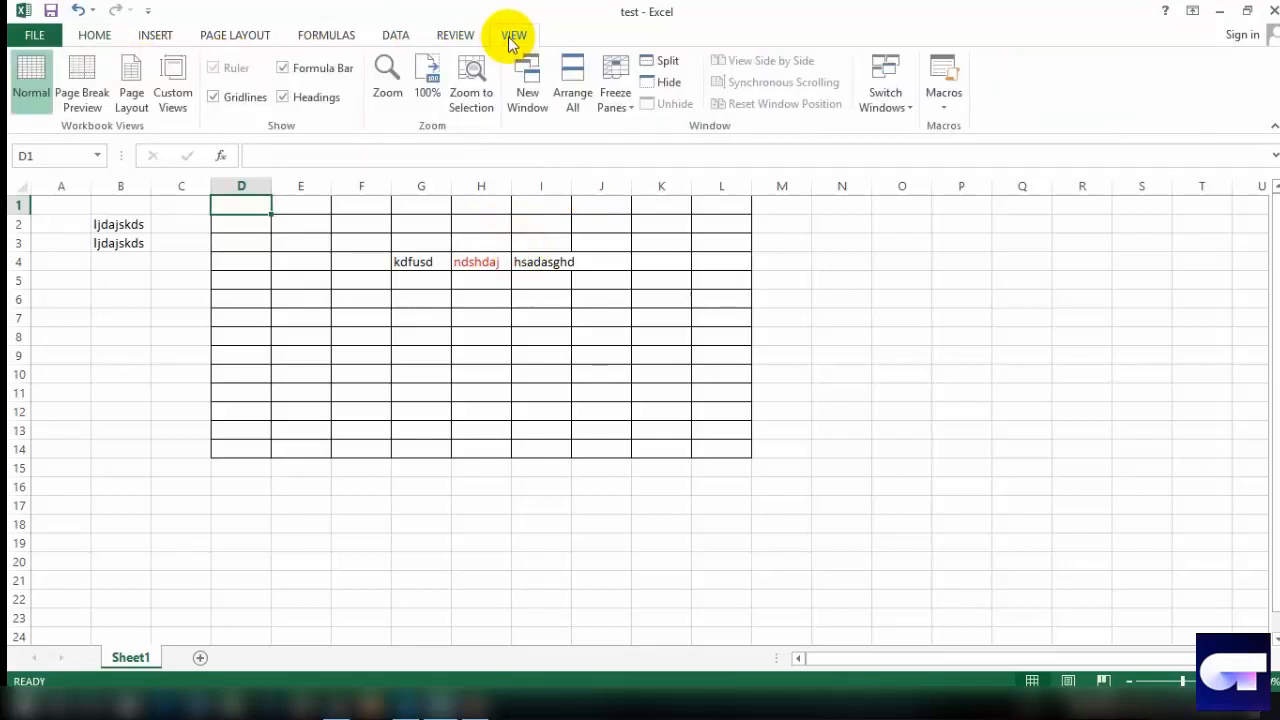
pyautogui.click(617, 92)
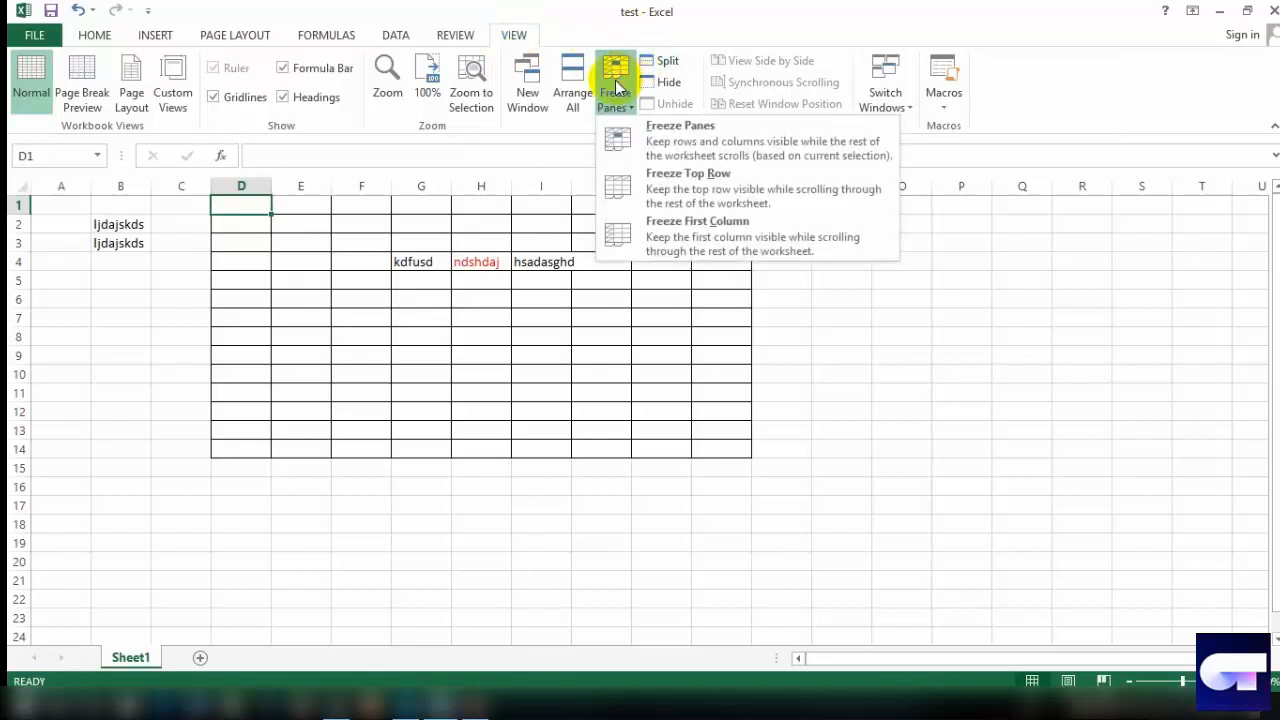
pyautogui.click(650, 193)
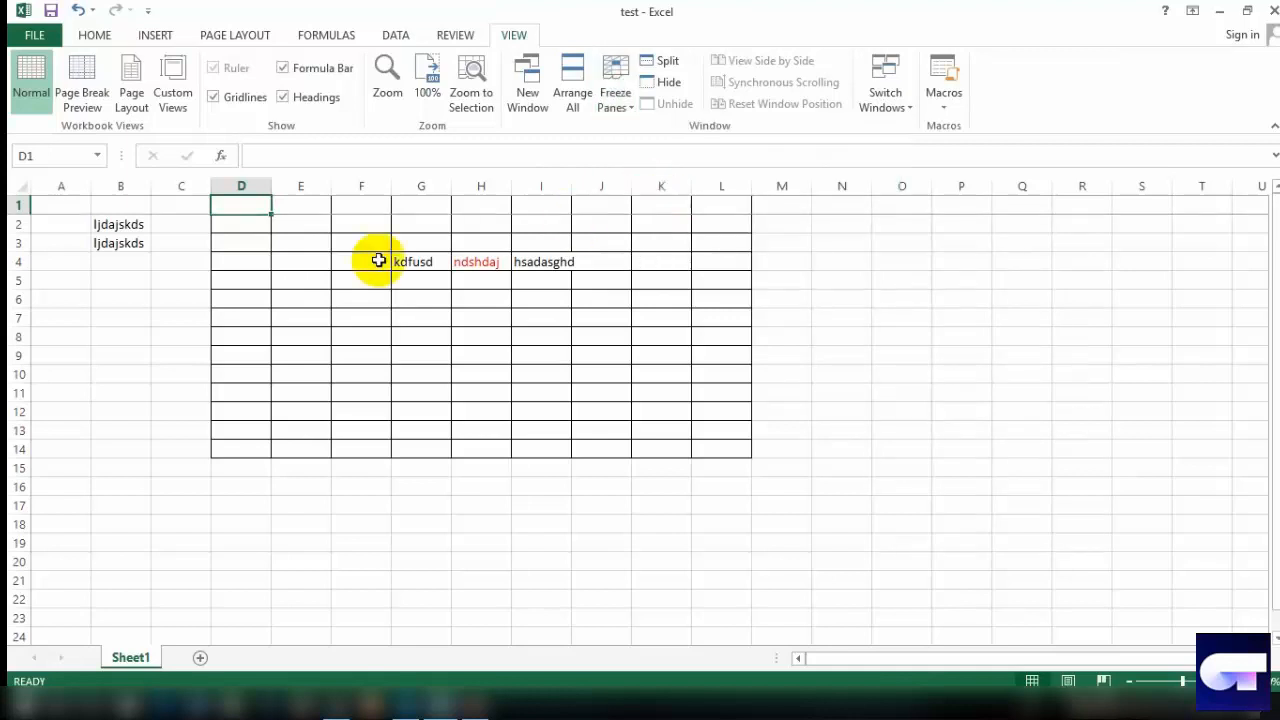
# Step: Look through the worksheet down to about row 200 and back to check the frozen top row
pyautogui.scroll(-9, 365, 268)
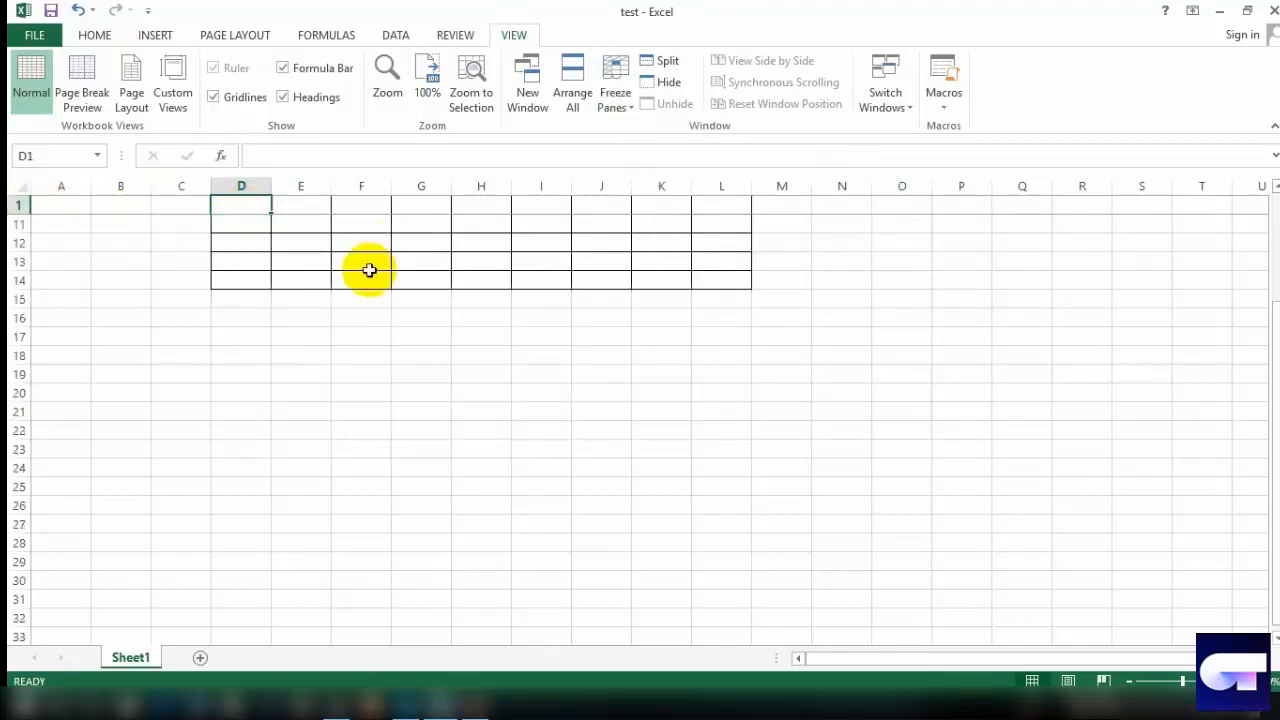
pyautogui.scroll(-6, 360, 267)
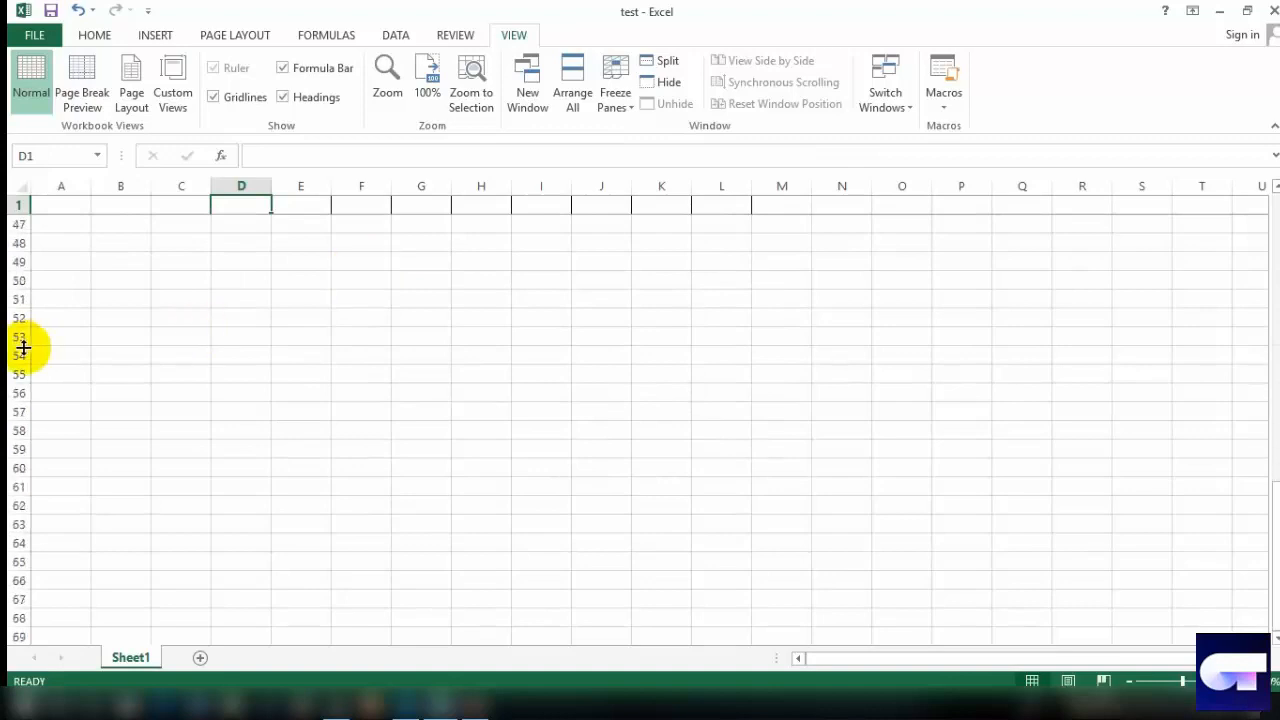
pyautogui.scroll(-9, 200, 450)
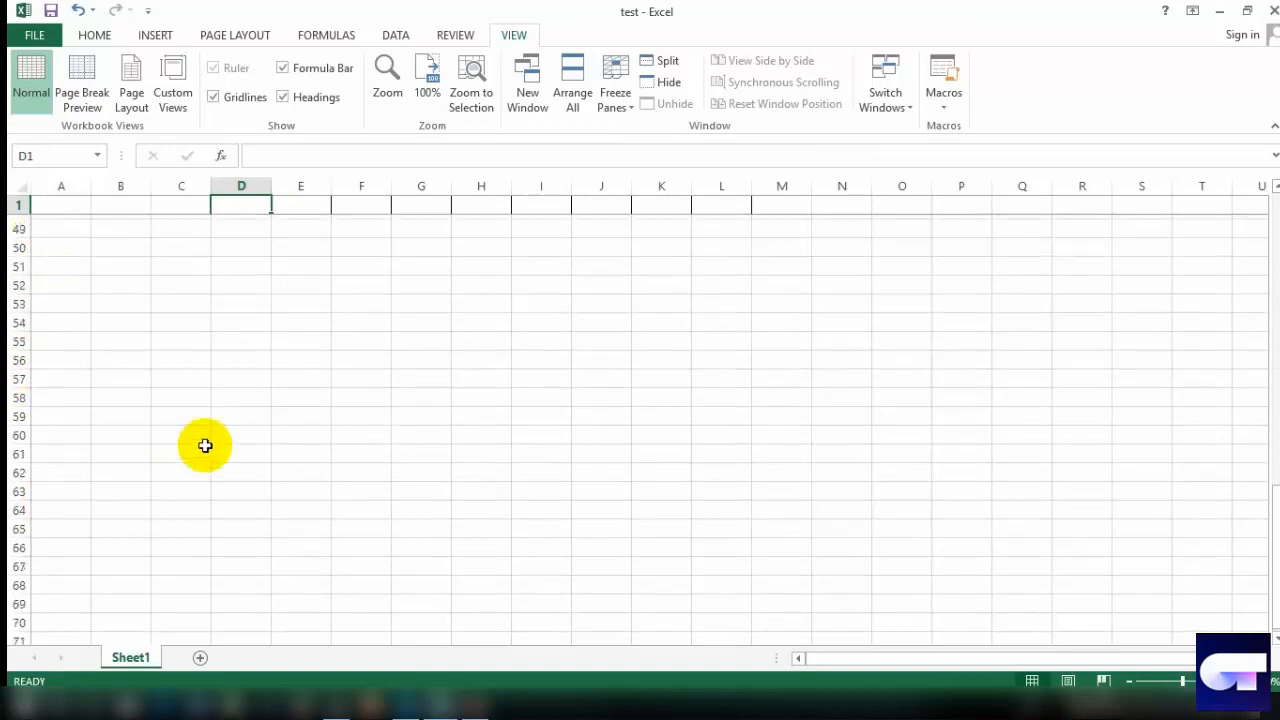
pyautogui.scroll(-4, 147, 478)
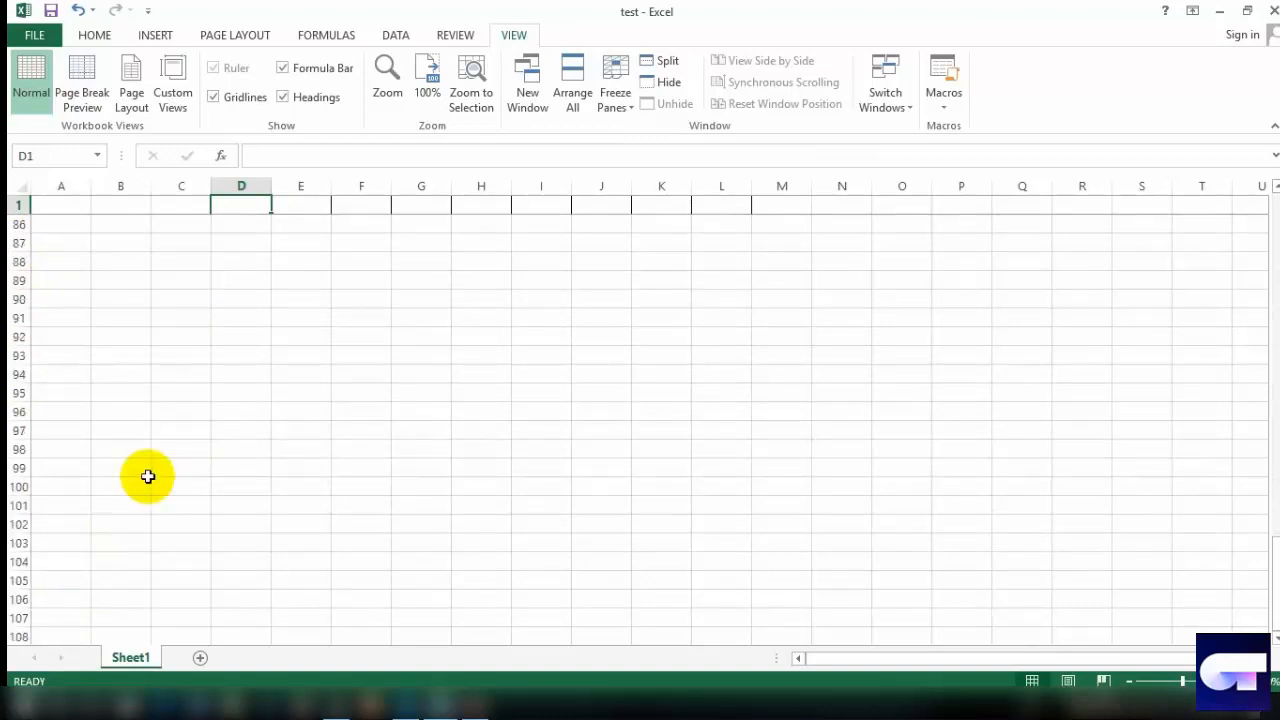
pyautogui.scroll(-15, 147, 477)
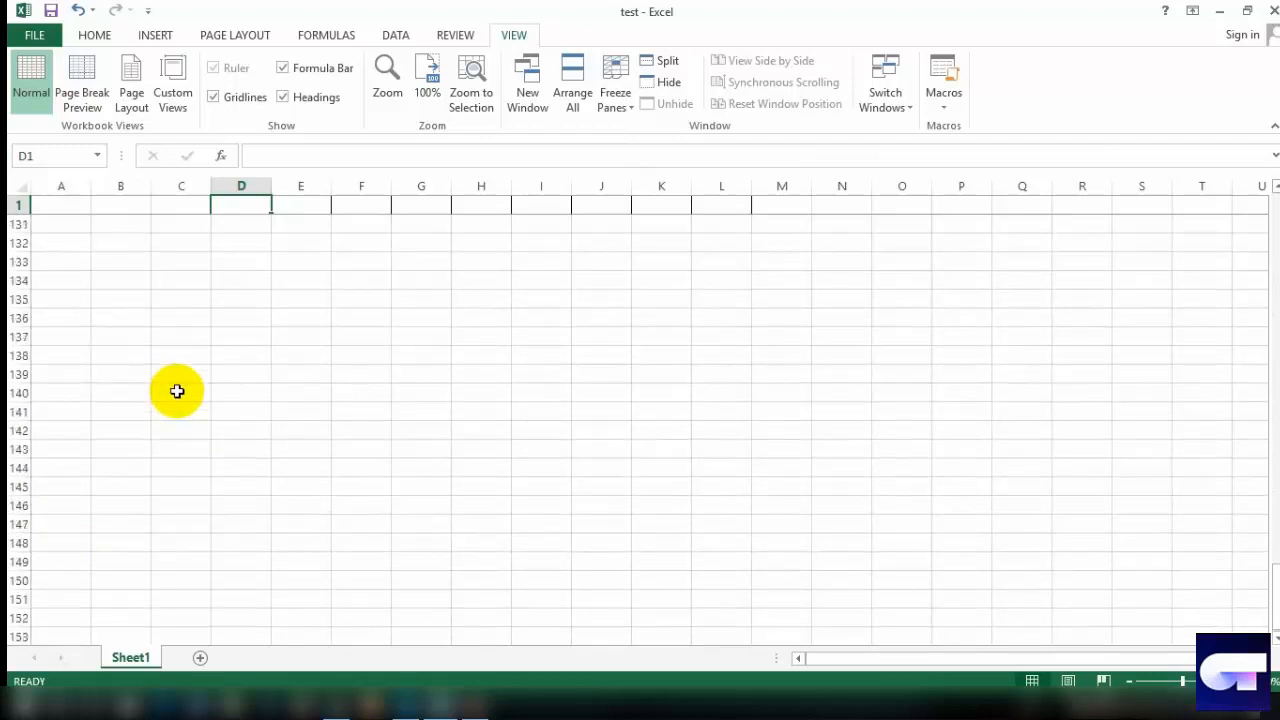
pyautogui.scroll(-16, 177, 391)
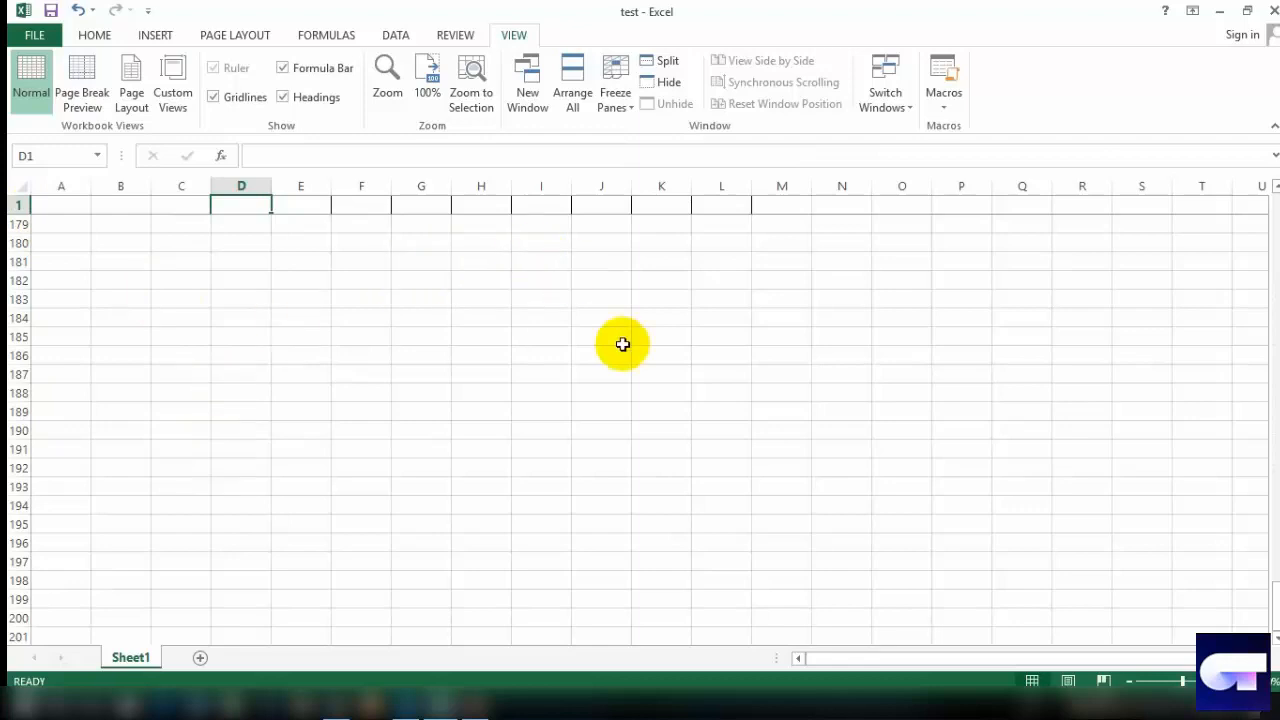
pyautogui.scroll(5, 587, 408)
pyautogui.scroll(20, 587, 408)
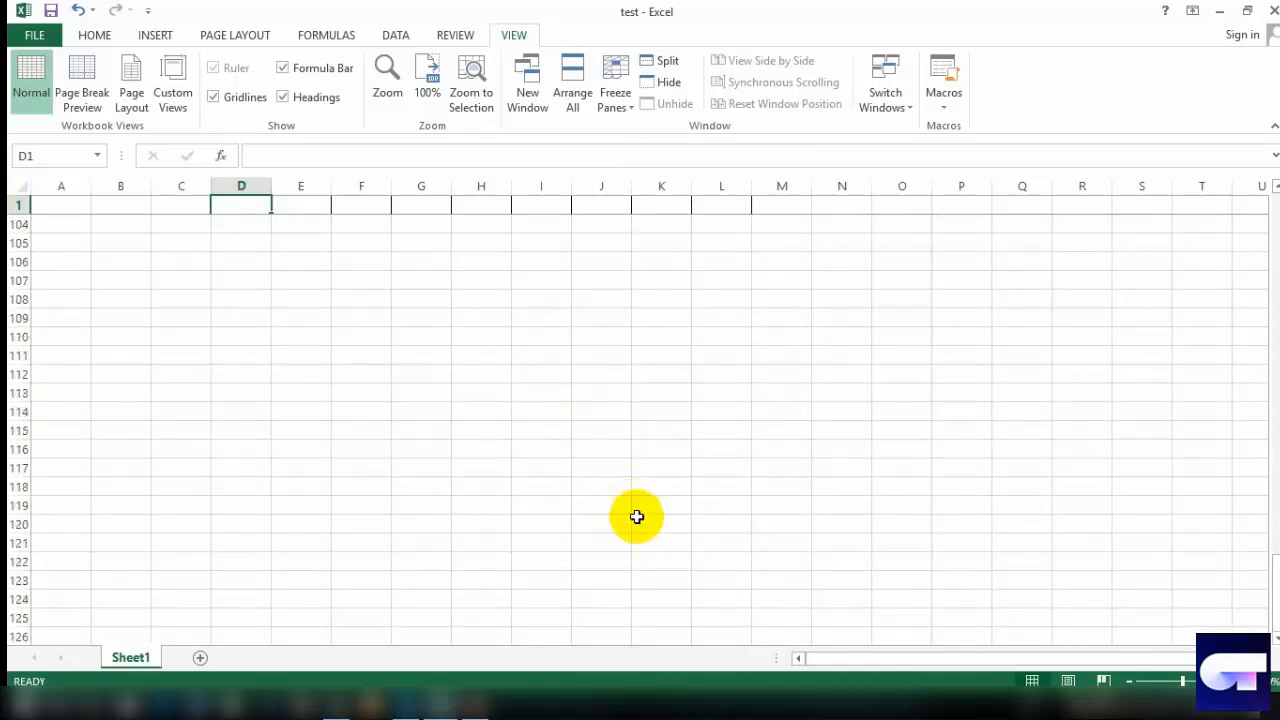
pyautogui.scroll(20, 639, 522)
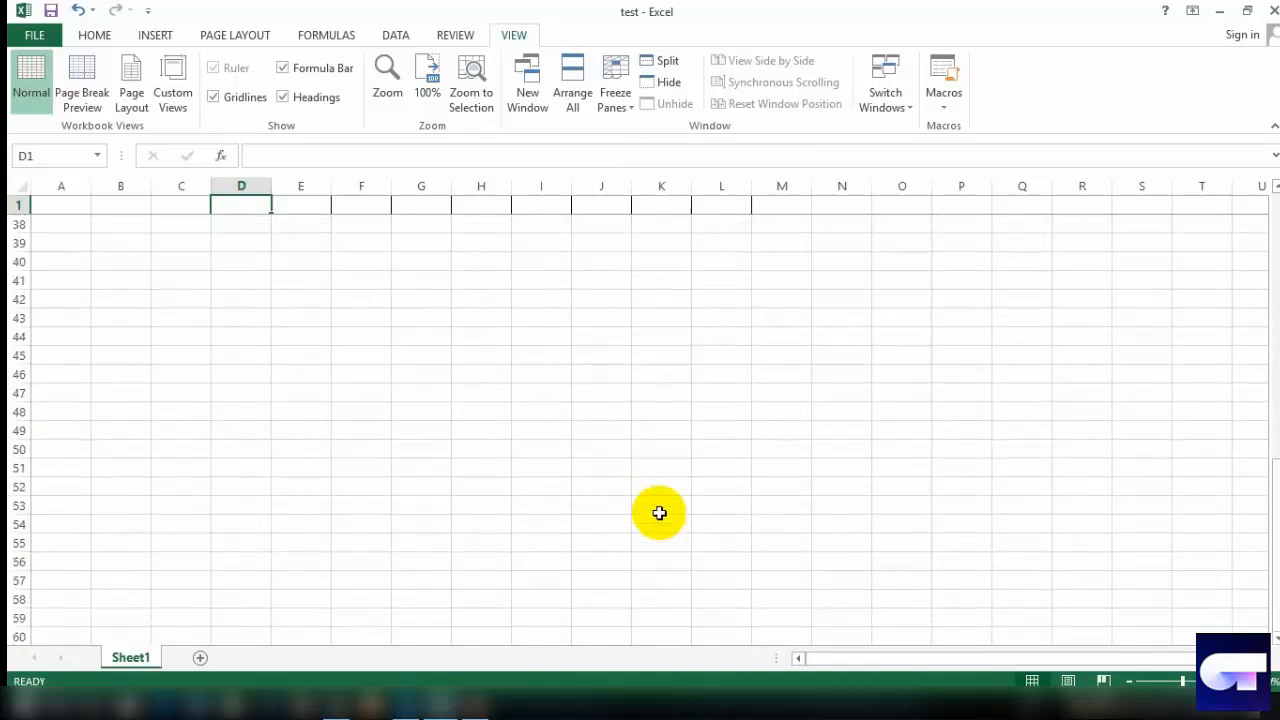
pyautogui.scroll(2, 655, 512)
pyautogui.scroll(-2, 655, 512)
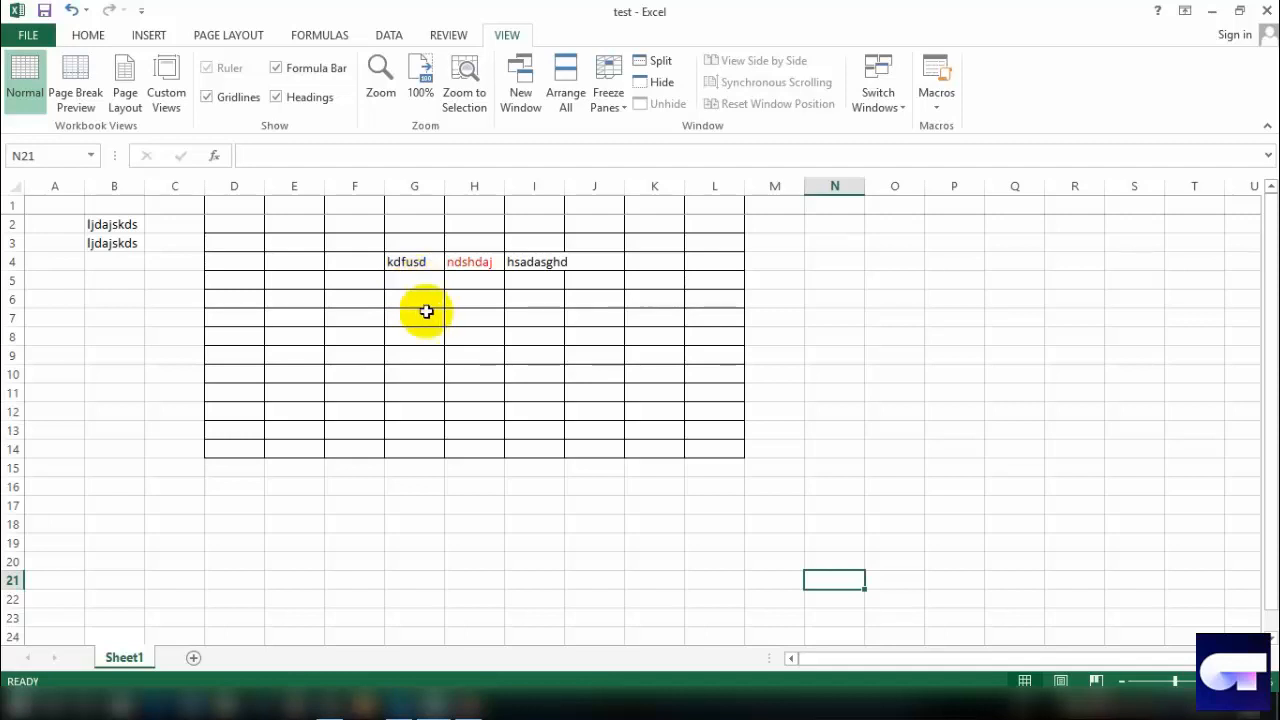
# Step: Apply Merge & Center to the cell range G2:J2
pyautogui.moveTo(424, 226); pyautogui.dragTo(610, 224)
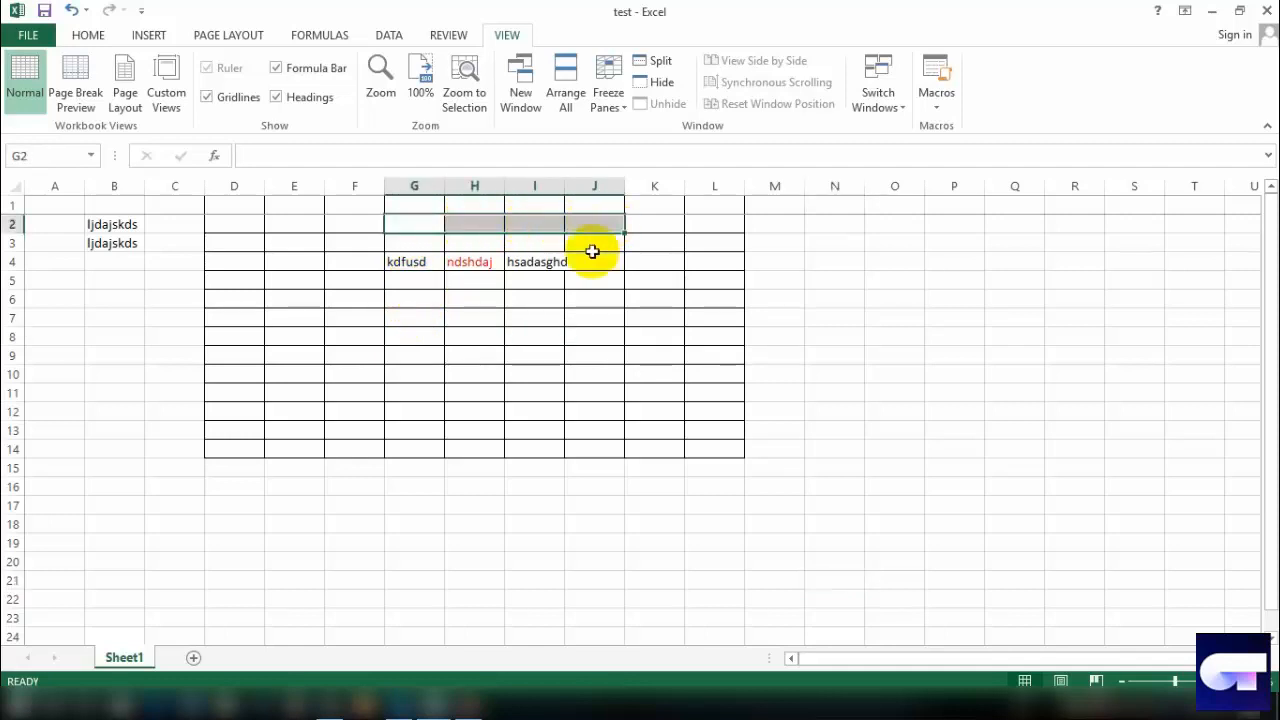
pyautogui.click(88, 35)
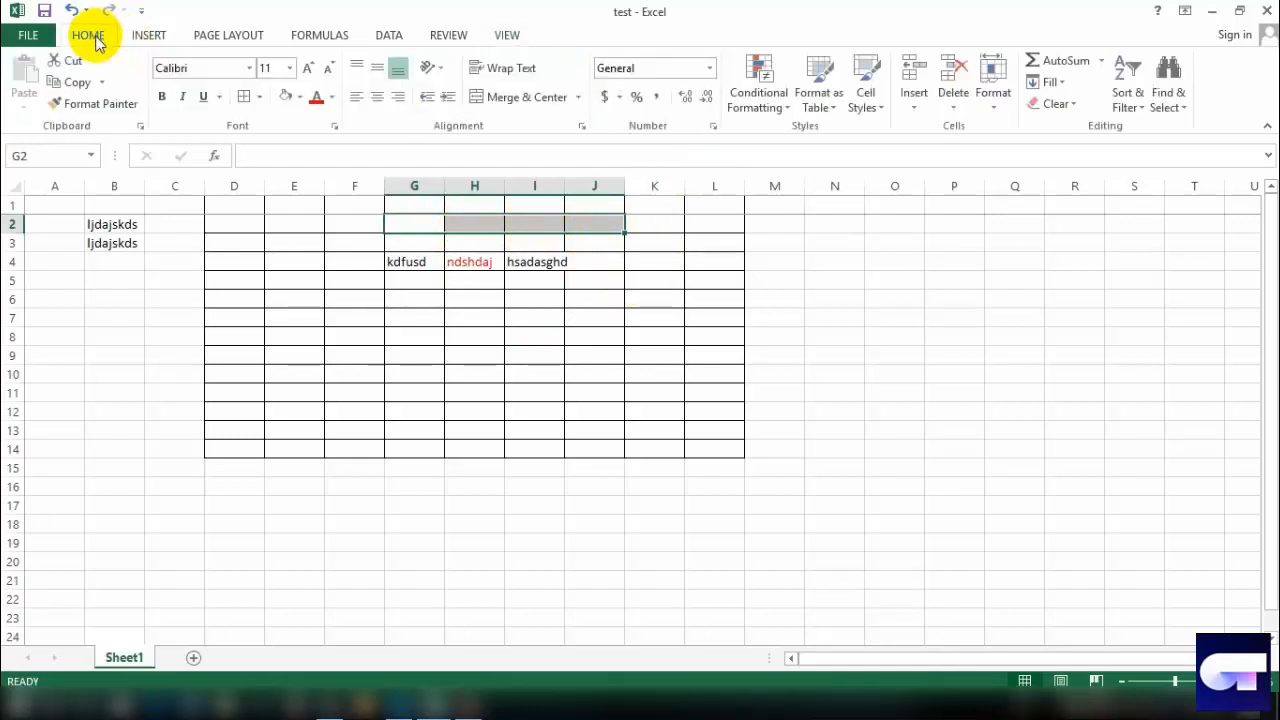
pyautogui.click(578, 100)
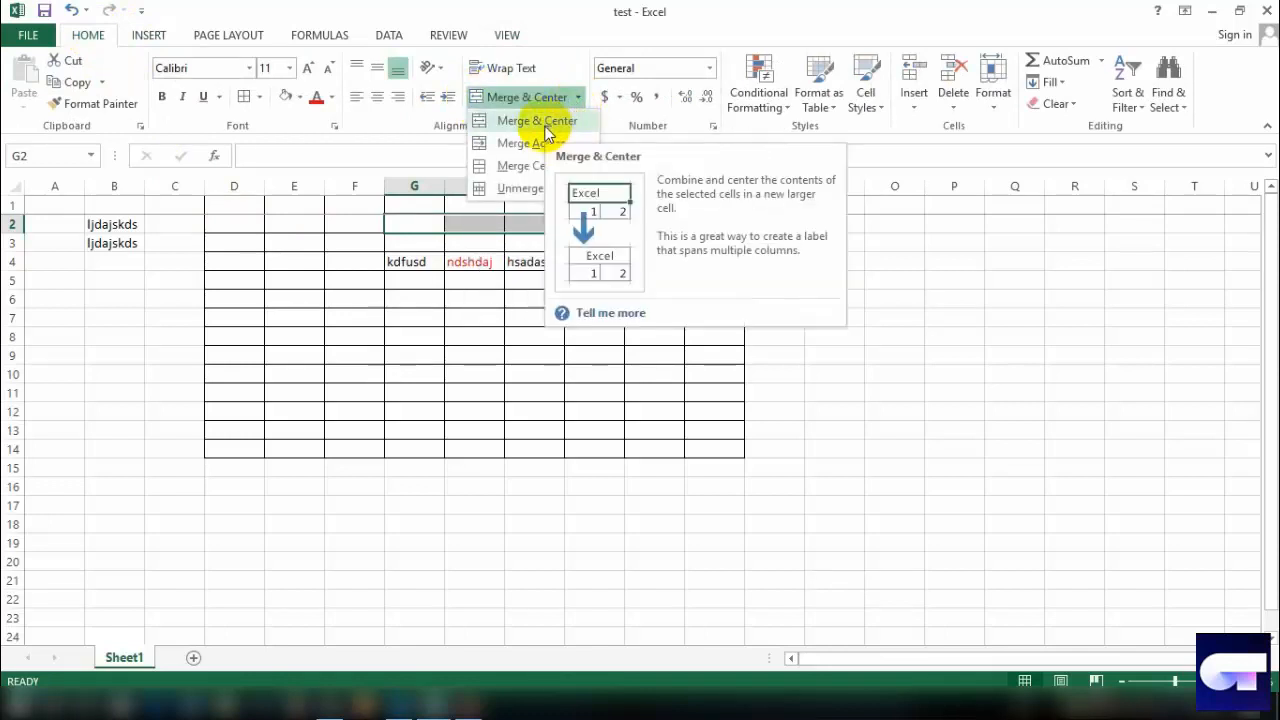
pyautogui.click(549, 119)
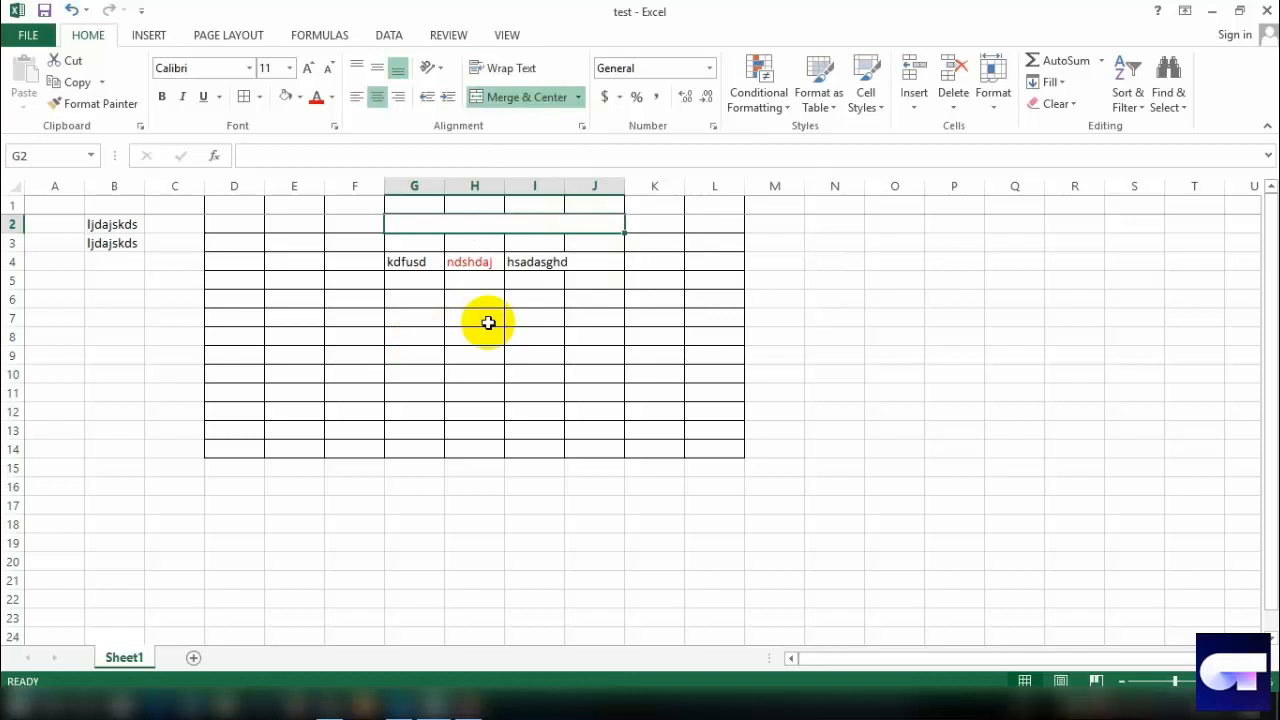
# Step: Enter the text "hdksddhfdkjfsdydsjhdhg" in cell G6 and "dhysdus" in cell H6
pyautogui.click(413, 302)
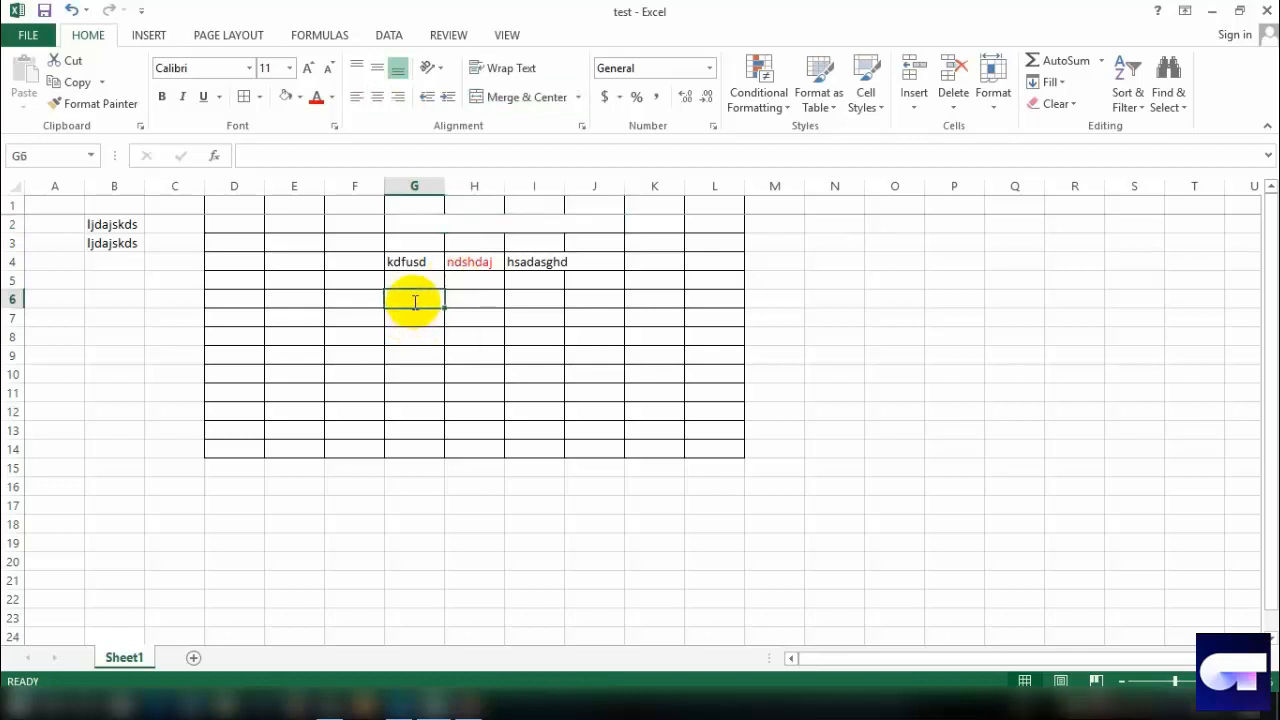
pyautogui.write('hdksddhfdkjfsdydsjhd')
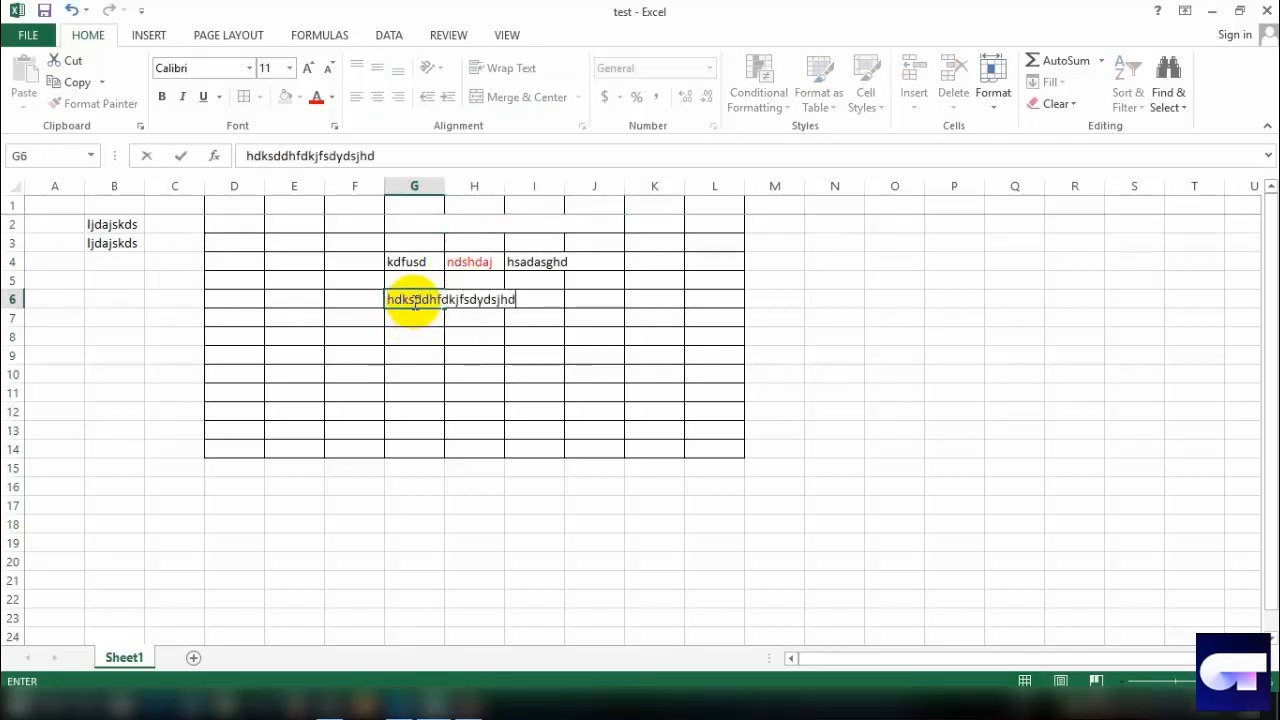
pyautogui.write('hg')
pyautogui.click(464, 315)
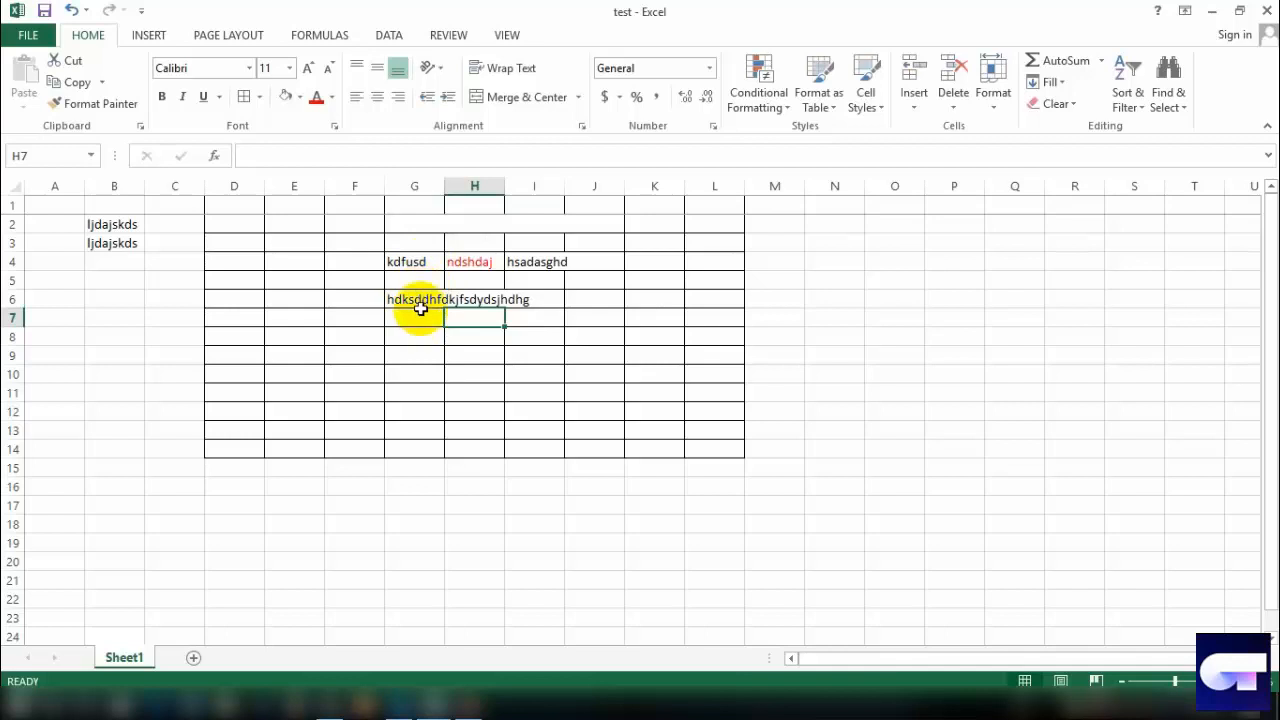
pyautogui.click(491, 302)
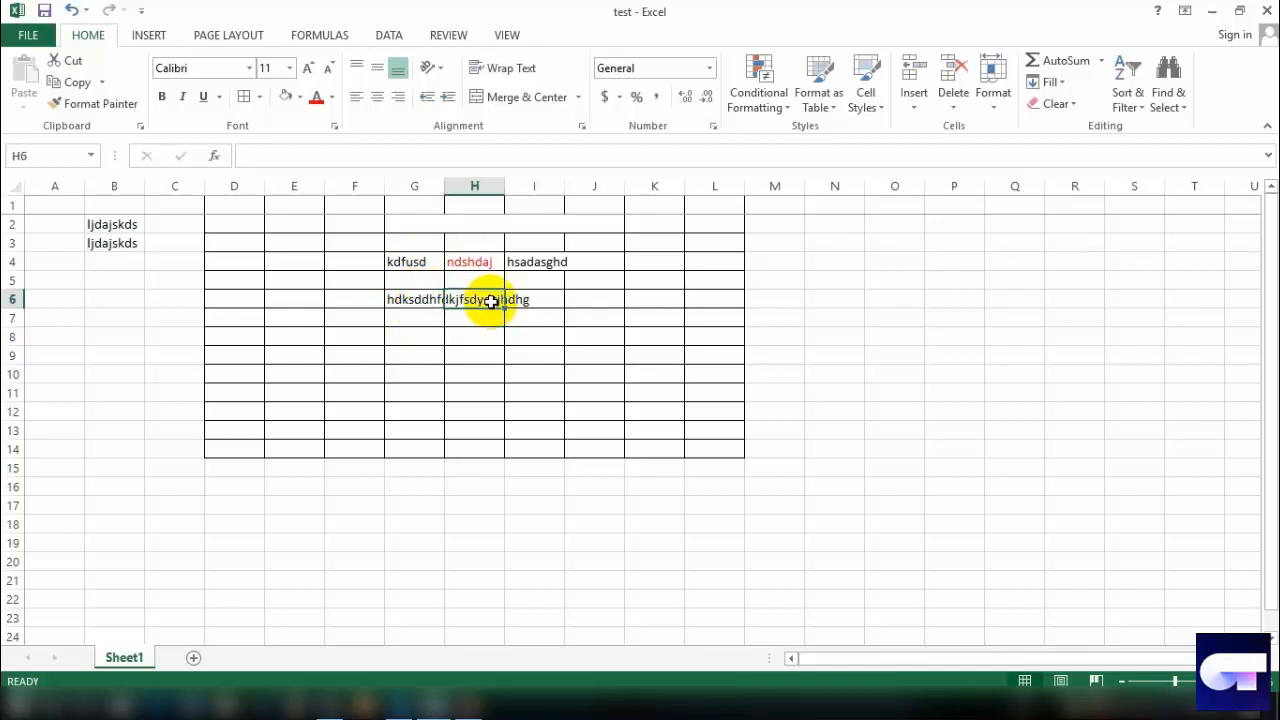
pyautogui.write('dhysdus')
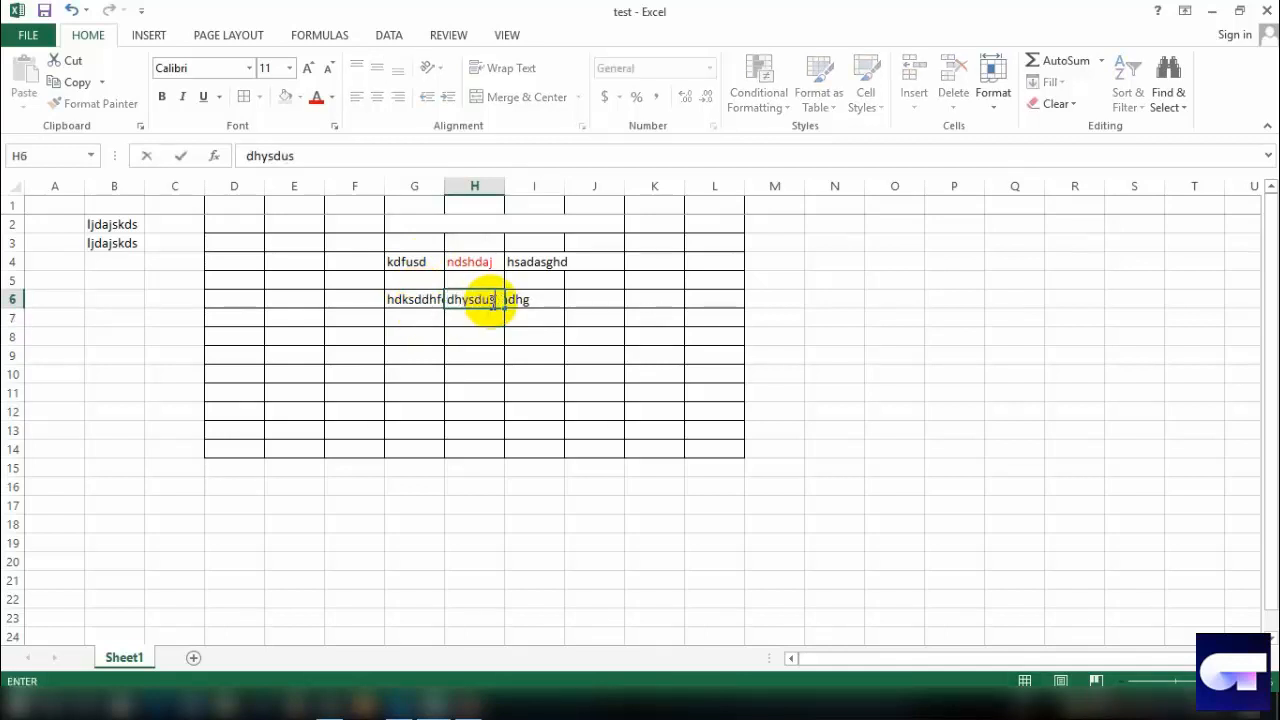
# Step: Apply Wrap Text to cell G6 so the long text fits within its column
pyautogui.click(424, 301)
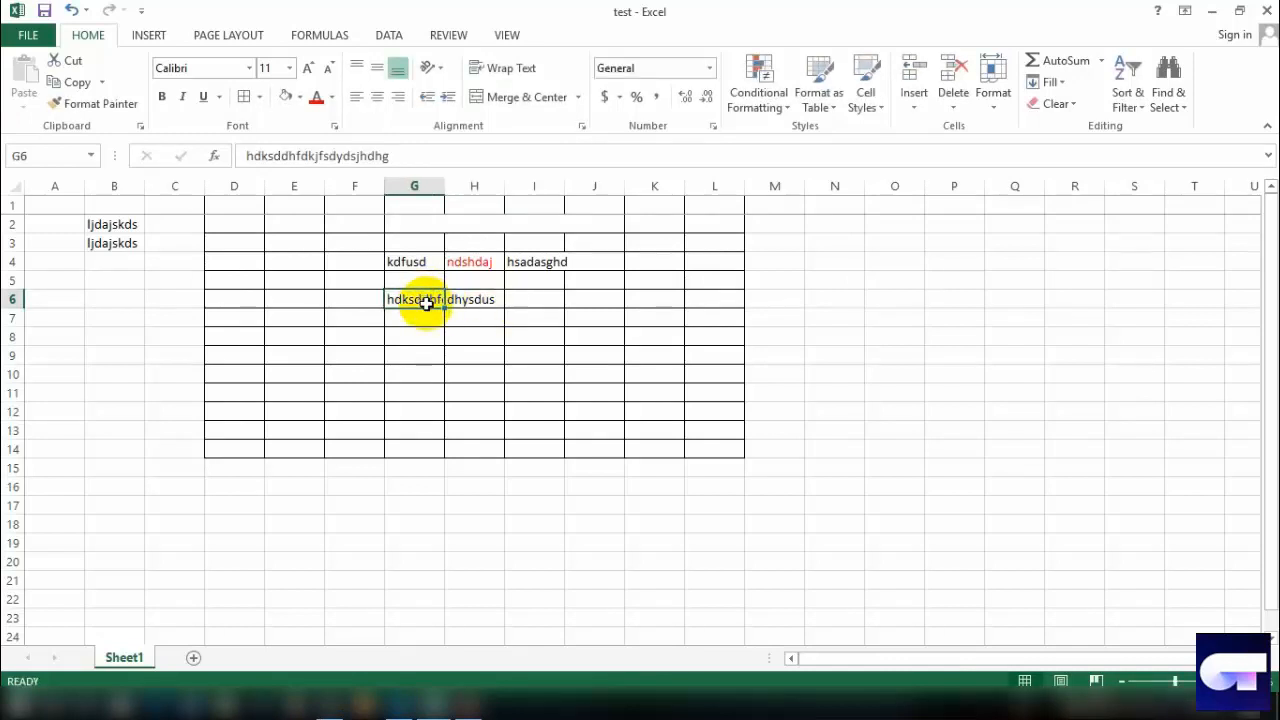
pyautogui.click(484, 300)
pyautogui.click(431, 300)
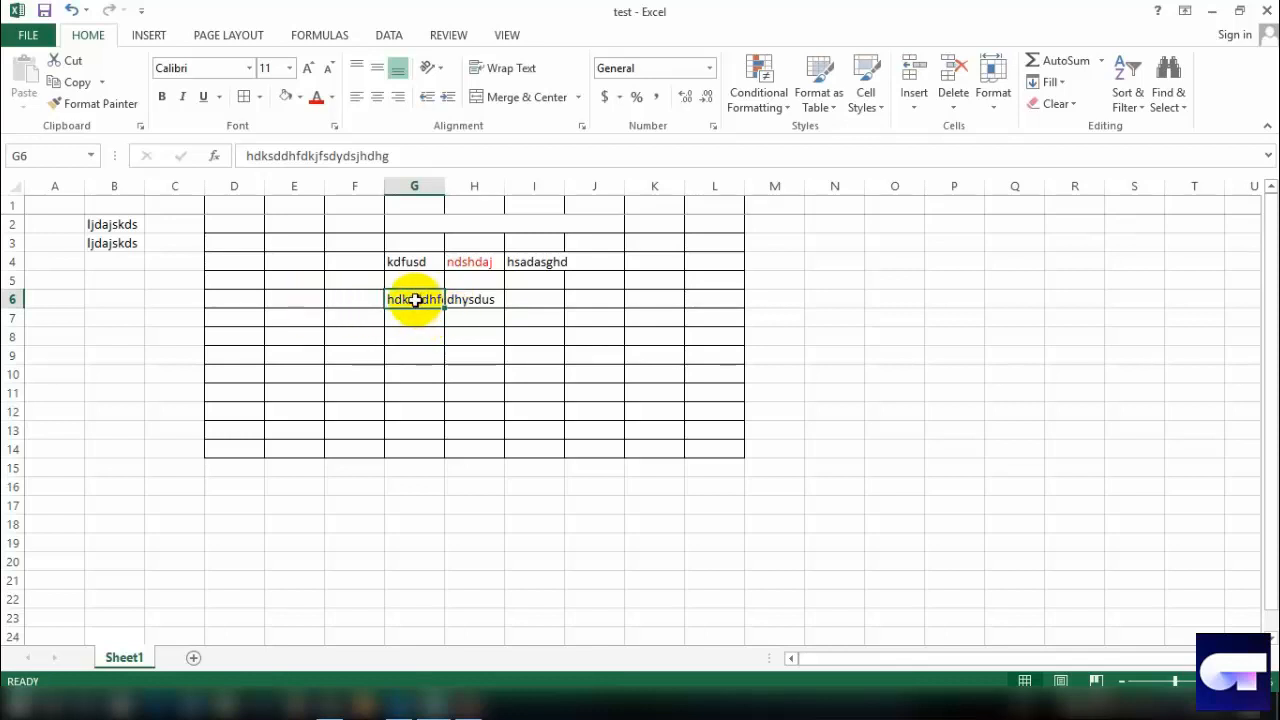
pyautogui.click(492, 72)
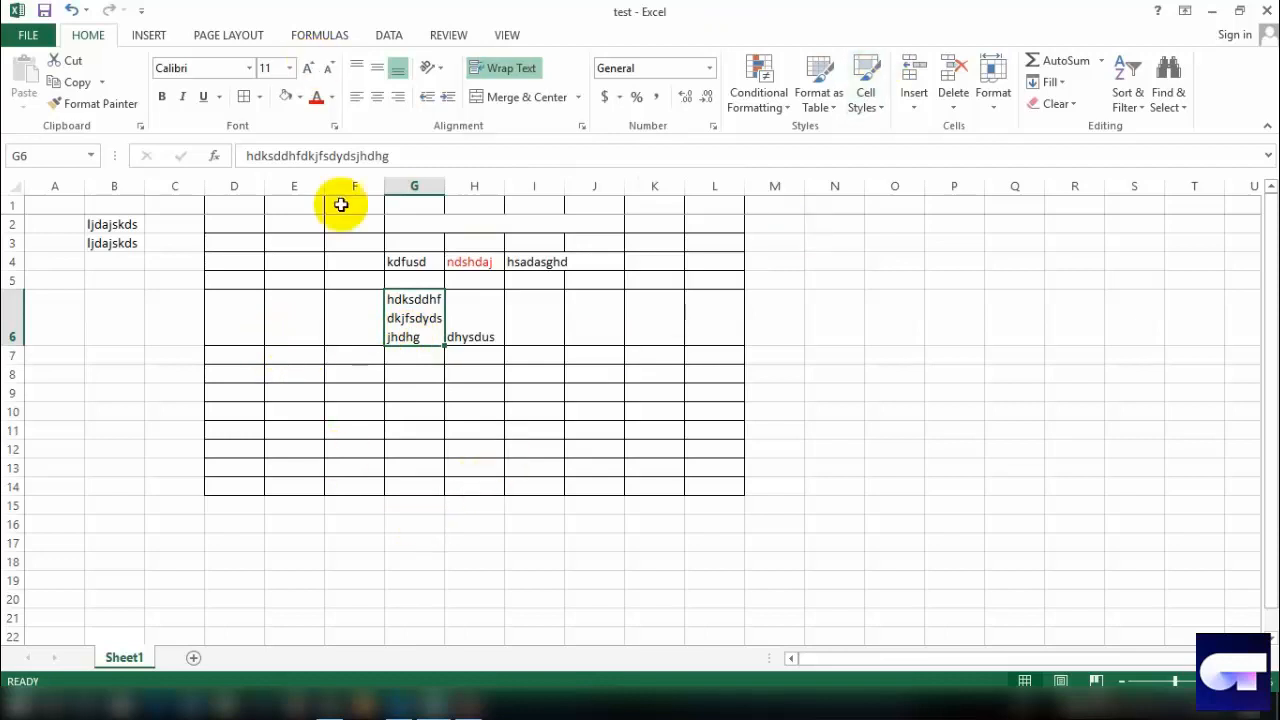
# Step: Enter the numbers 26632, 33283, 3657283 and 89 in cells H8 to H11
pyautogui.click(483, 375)
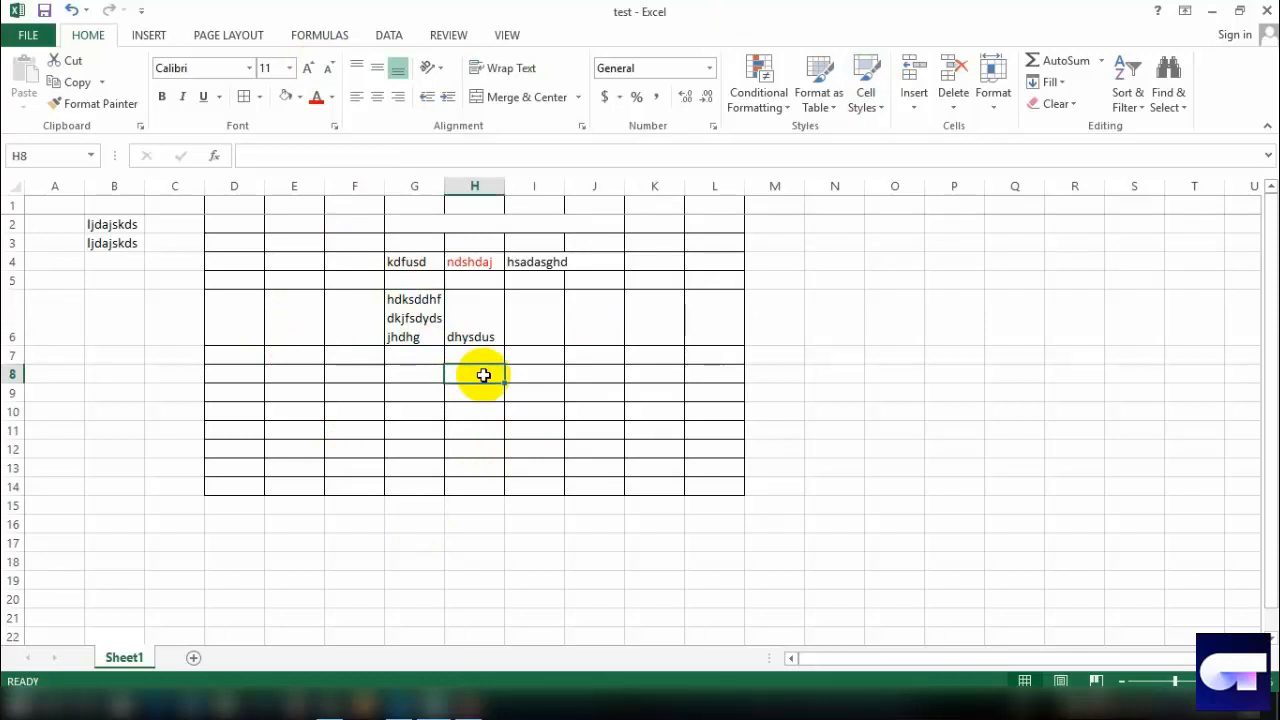
pyautogui.write('26632')
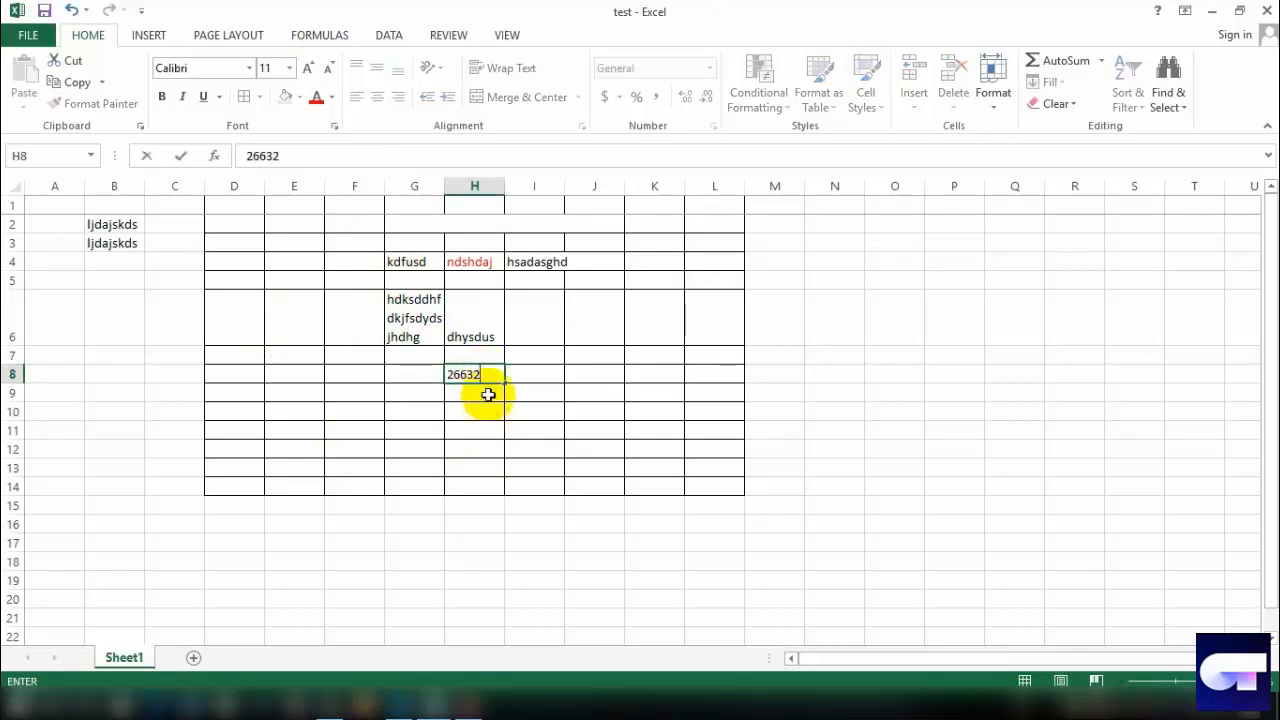
pyautogui.click(488, 395)
pyautogui.write('33283')
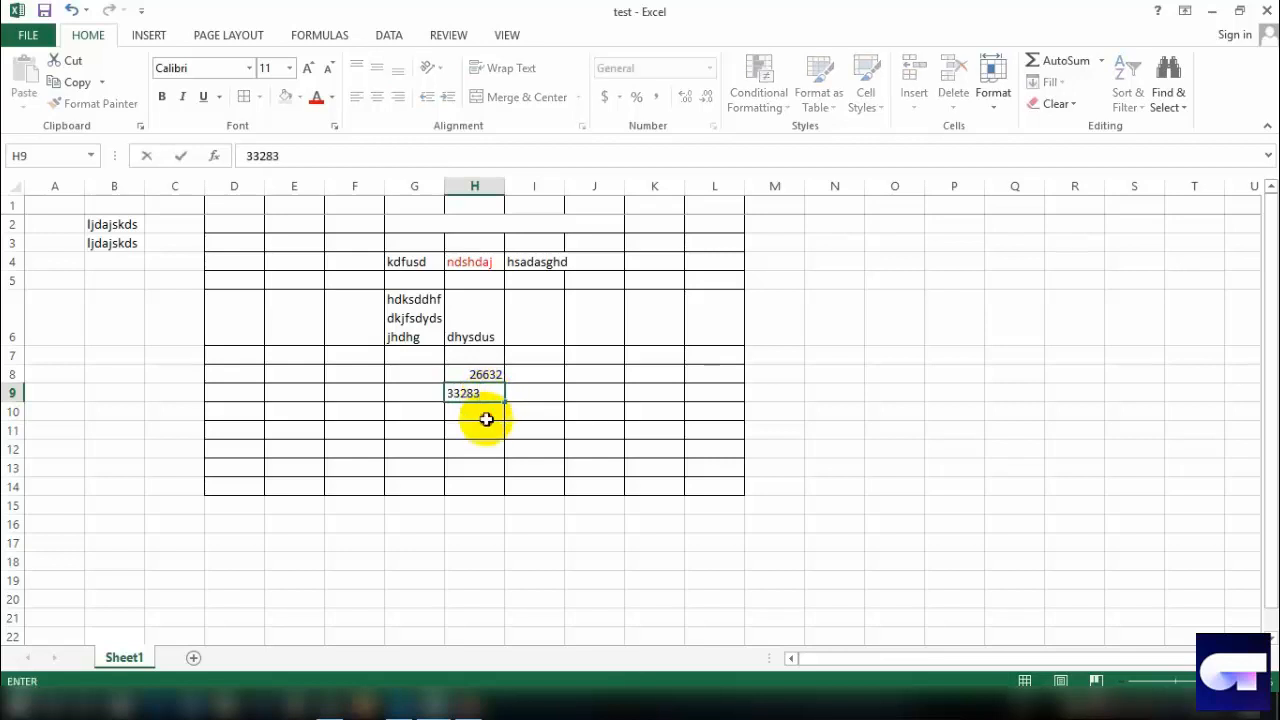
pyautogui.click(487, 421)
pyautogui.write('3657283')
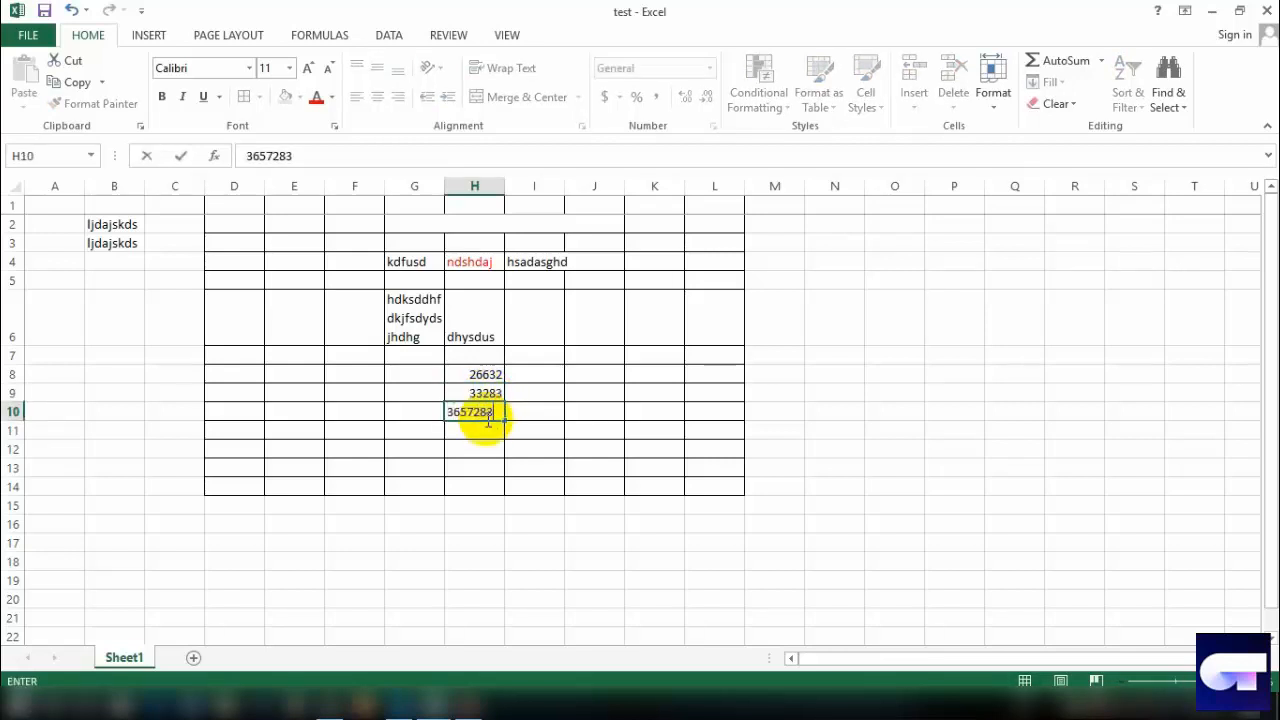
pyautogui.click(488, 431)
pyautogui.write('8')
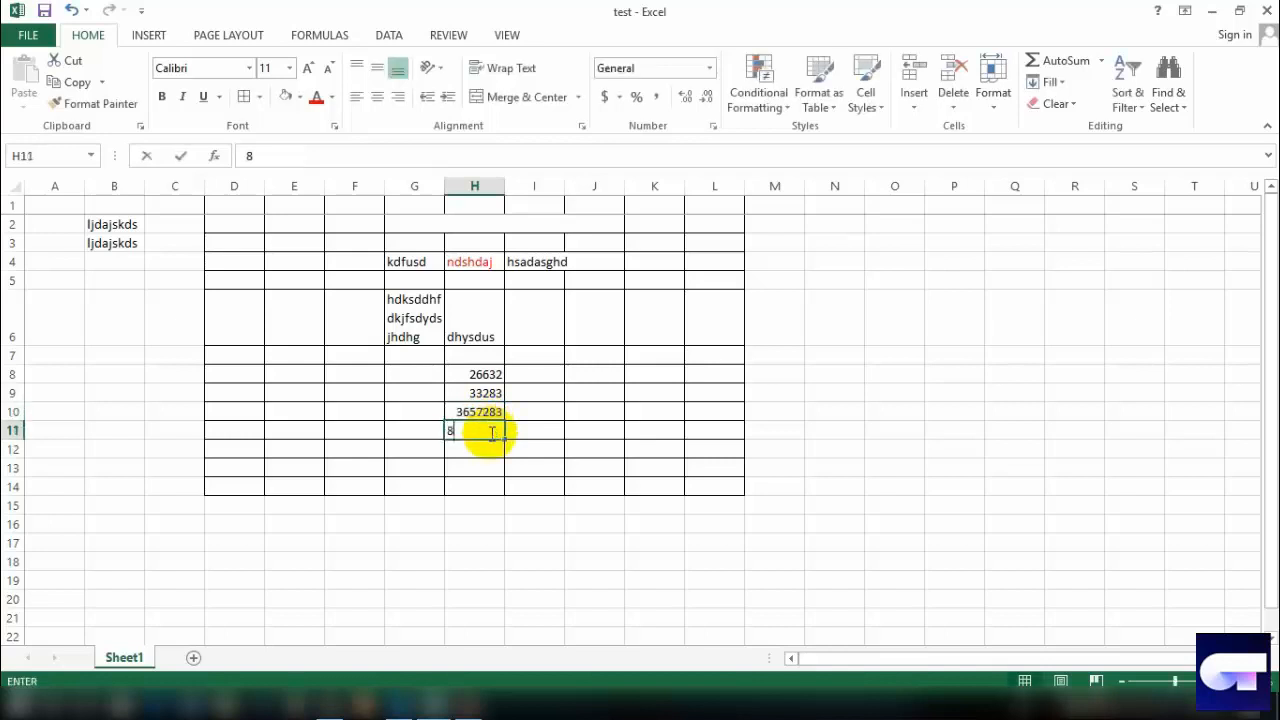
pyautogui.write('9')
pyautogui.click(489, 450)
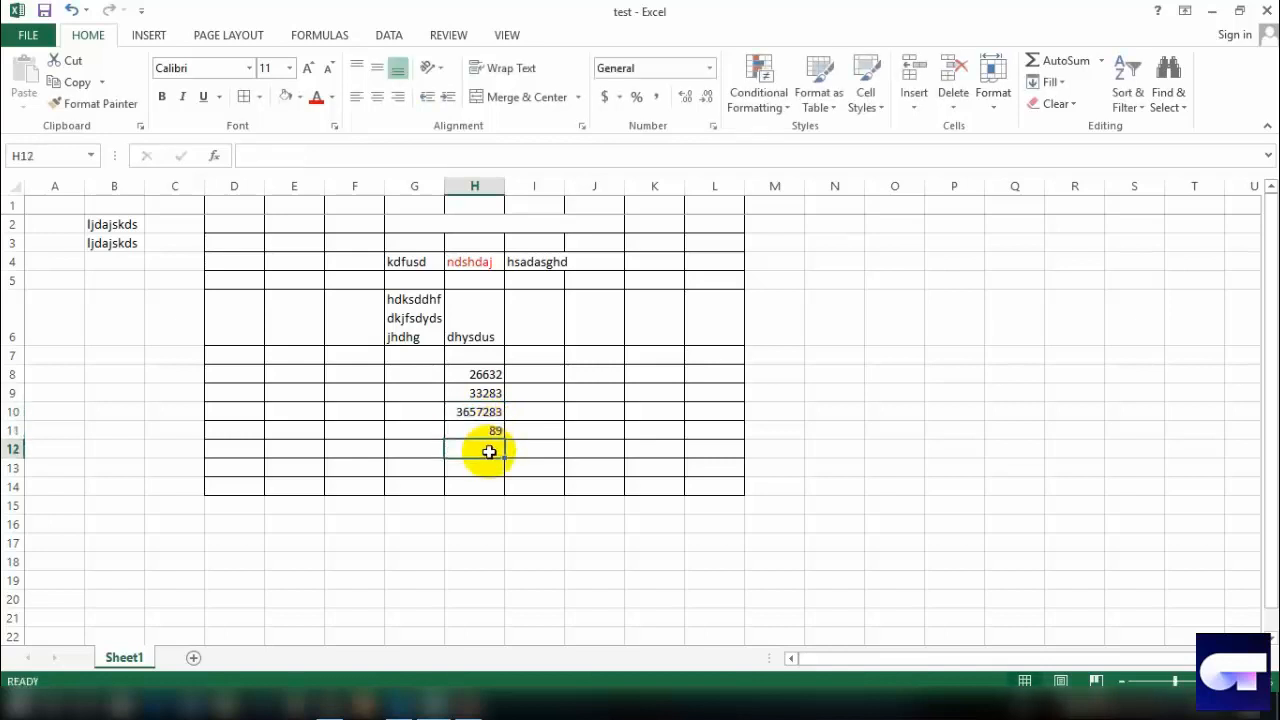
# Step: Add the sum of H8:H11 in cell H12 with AutoSum
pyautogui.moveTo(486, 377); pyautogui.dragTo(487, 467)
pyautogui.moveTo(486, 400); pyautogui.dragTo(474, 431)
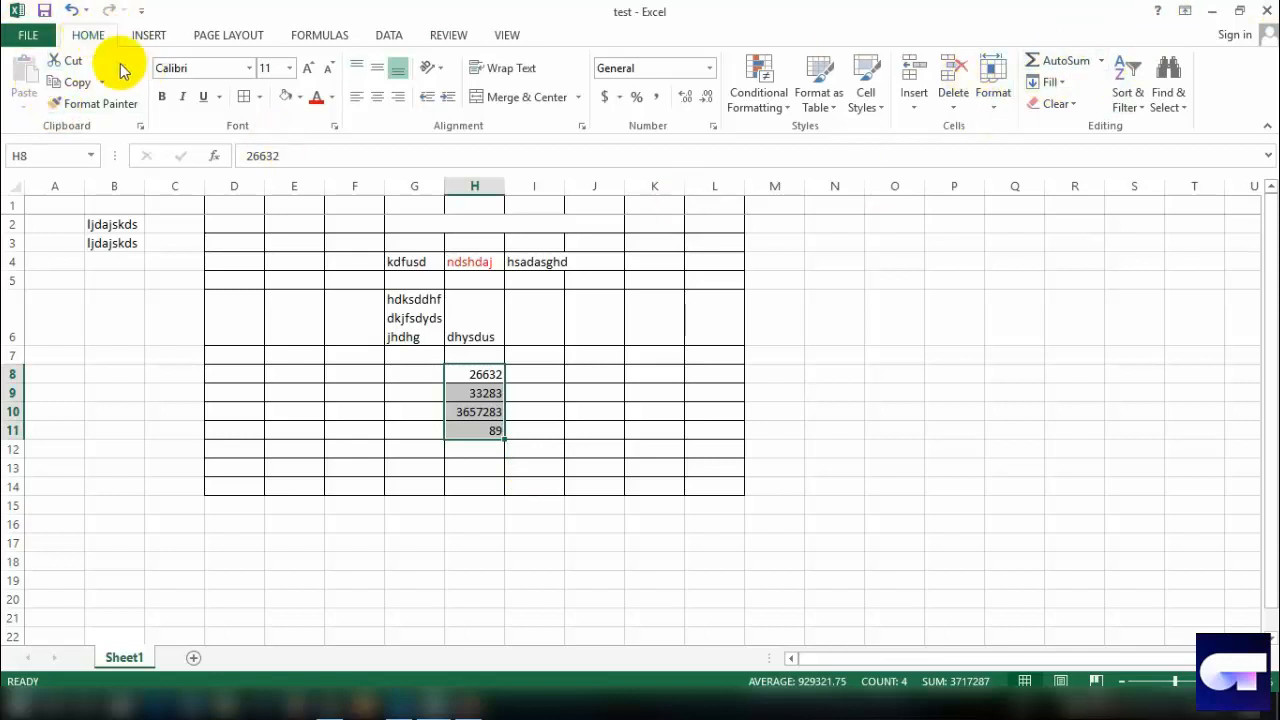
pyautogui.click(1103, 63)
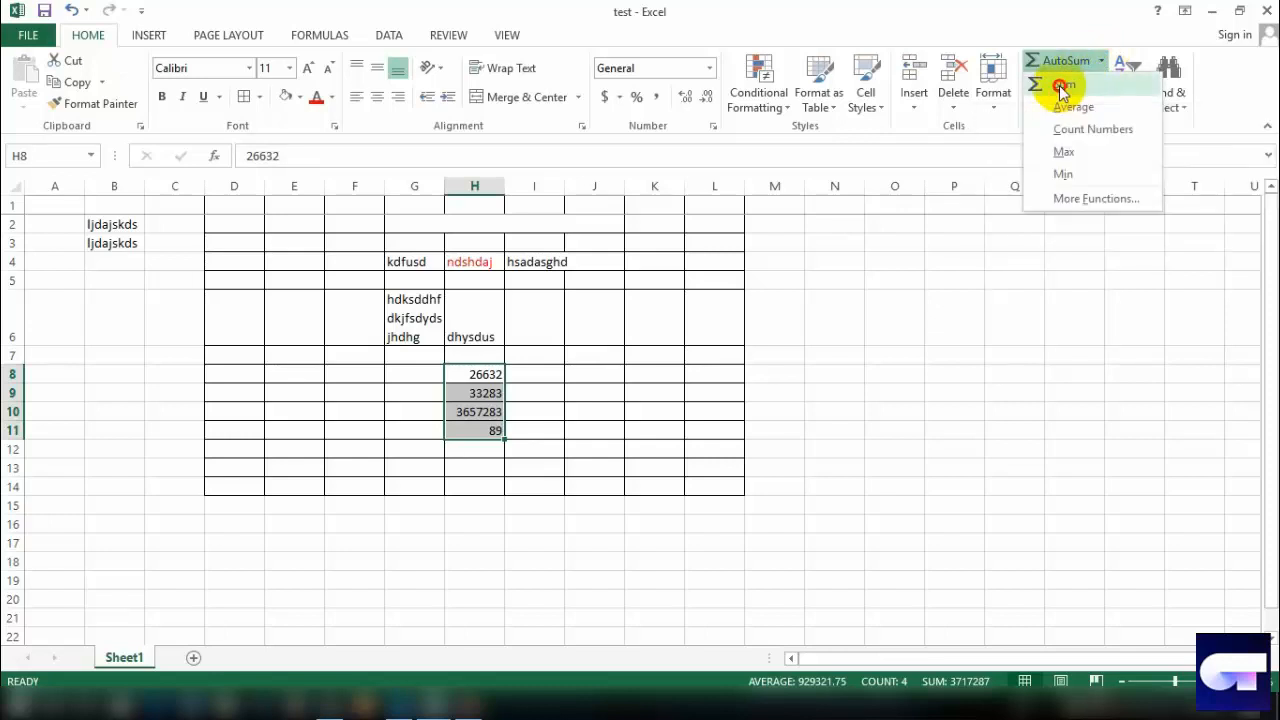
pyautogui.click(1059, 85)
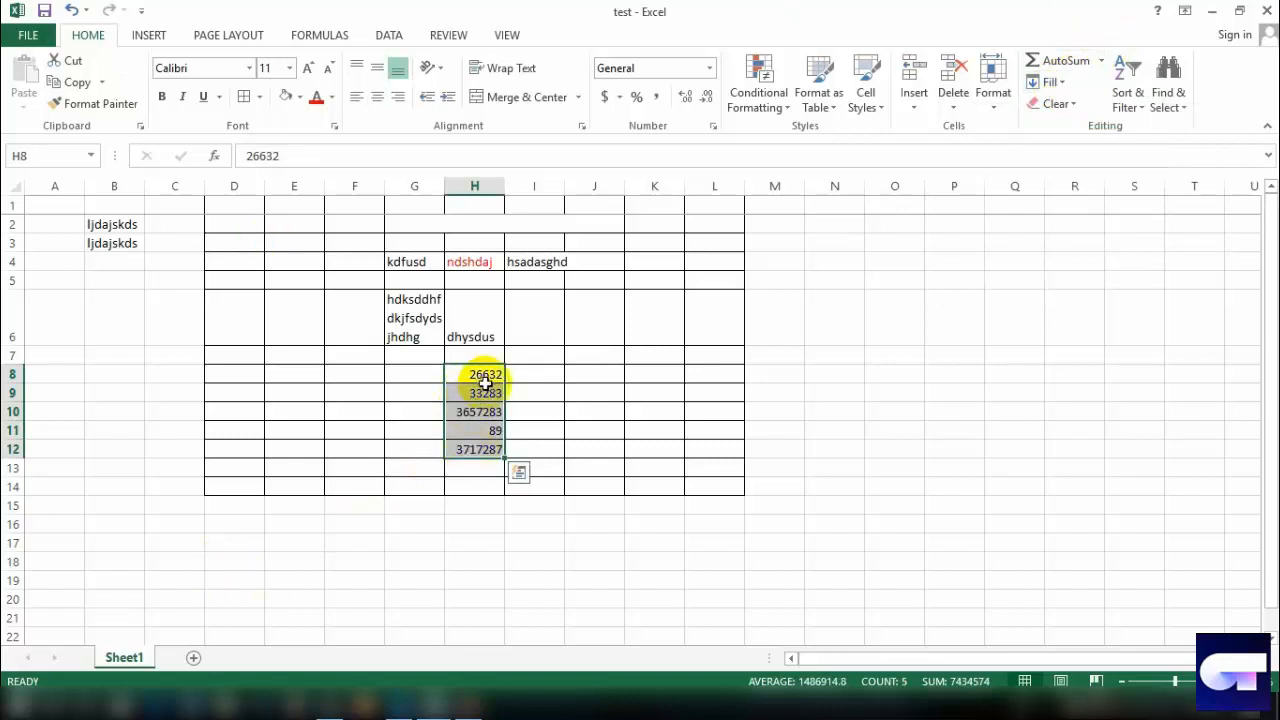
# Step: Add the maximum of H8:H12 in cell H13 and the minimum of H8:H13 in cell H14 with the AutoSum functions
pyautogui.click(490, 444)
pyautogui.moveTo(483, 374); pyautogui.dragTo(478, 447)
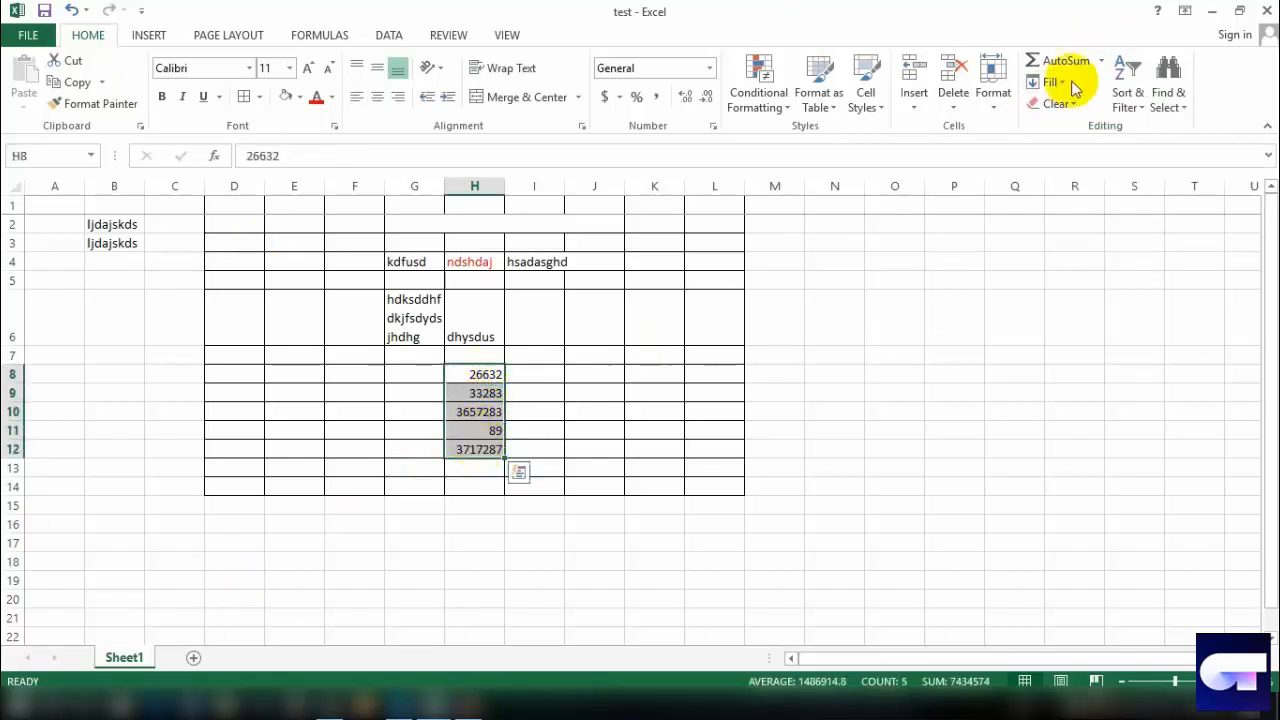
pyautogui.click(1102, 62)
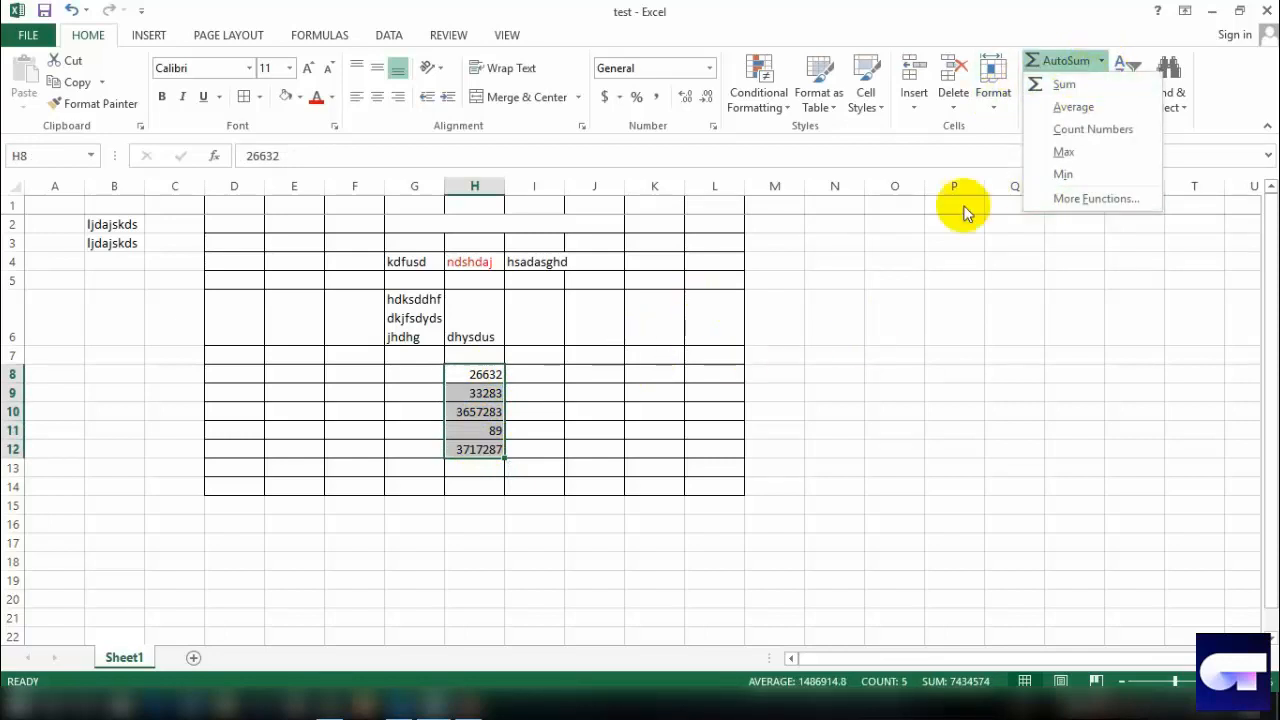
pyautogui.click(1061, 151)
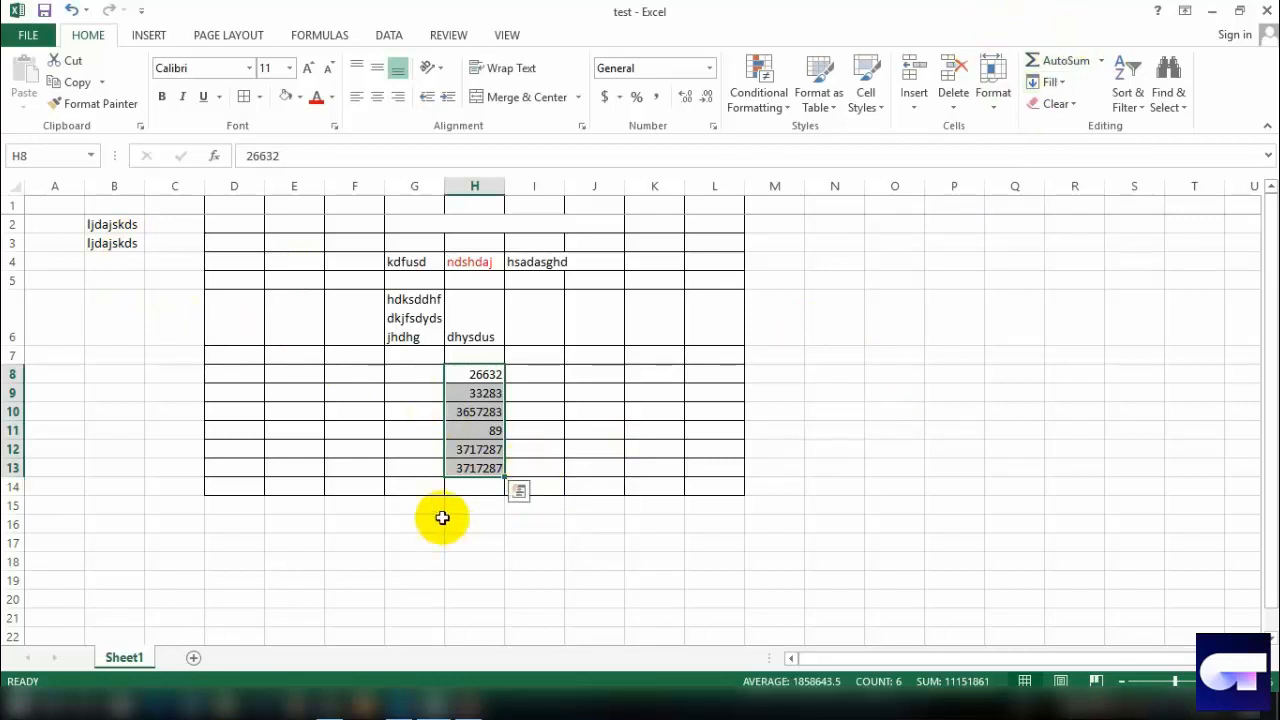
pyautogui.click(1100, 62)
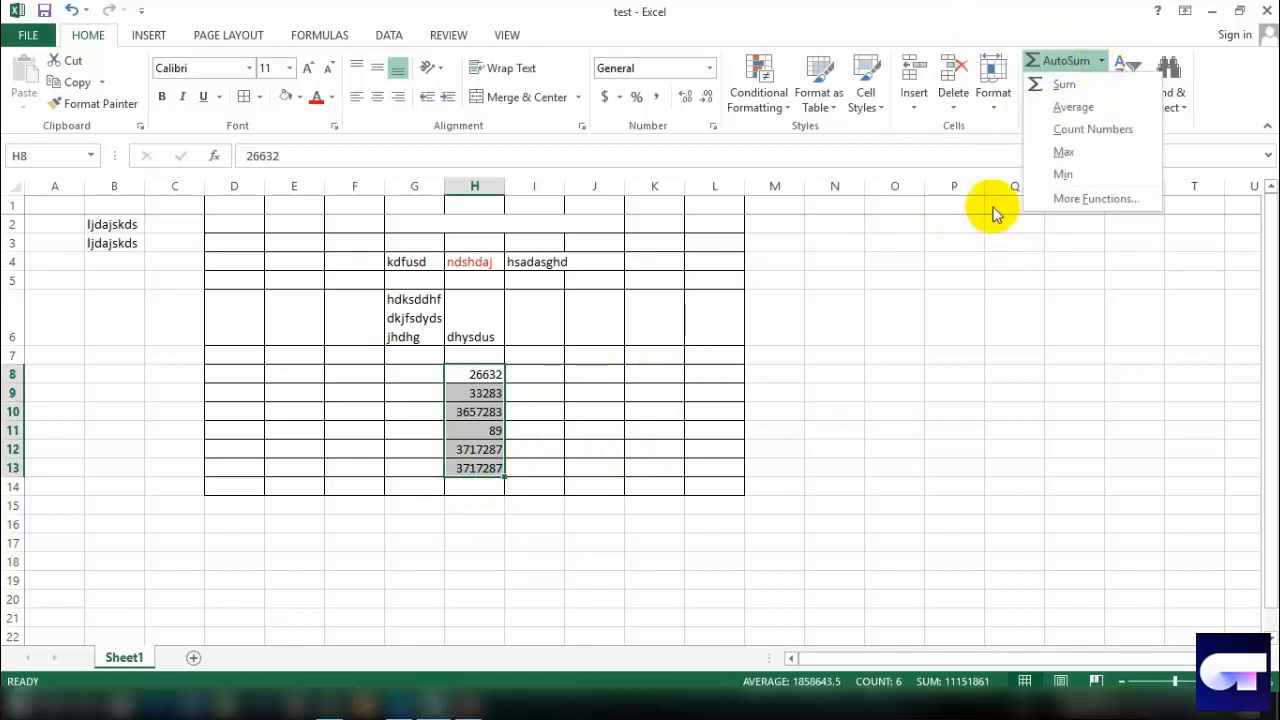
pyautogui.click(1066, 176)
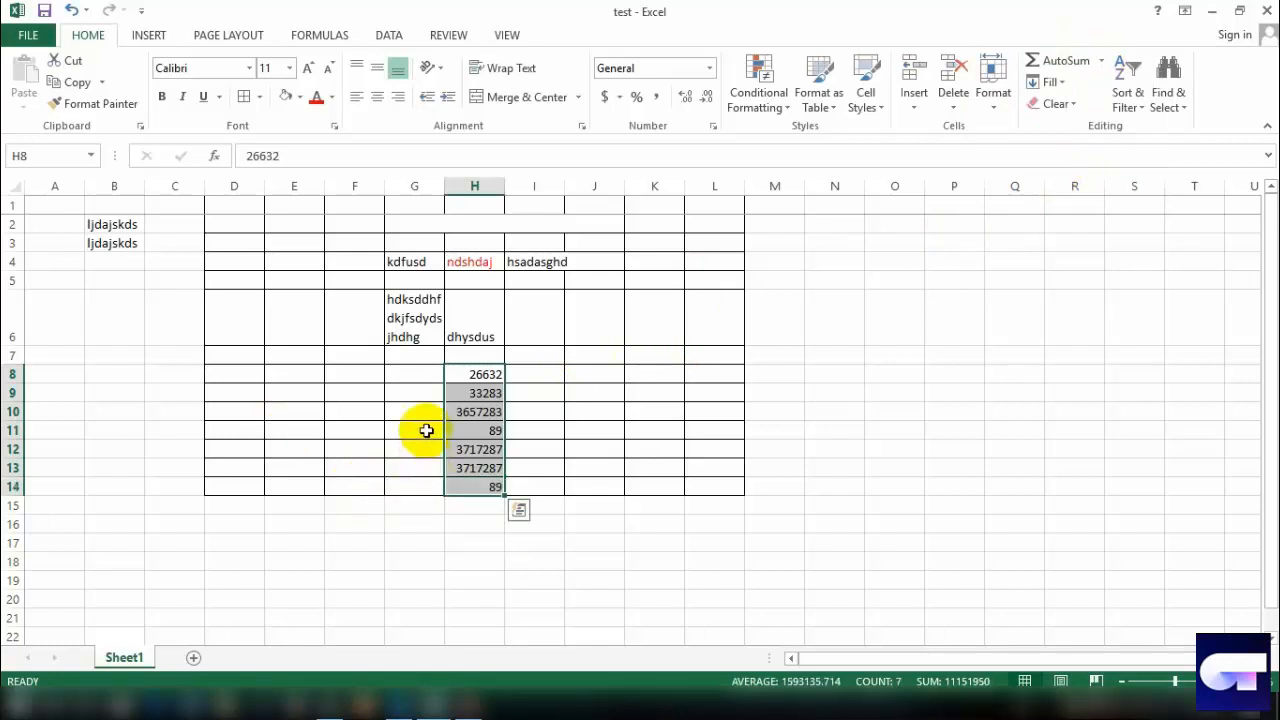
# Step: Examine the function arguments of the MIN formula in cell H14 without changing them
pyautogui.click(486, 488)
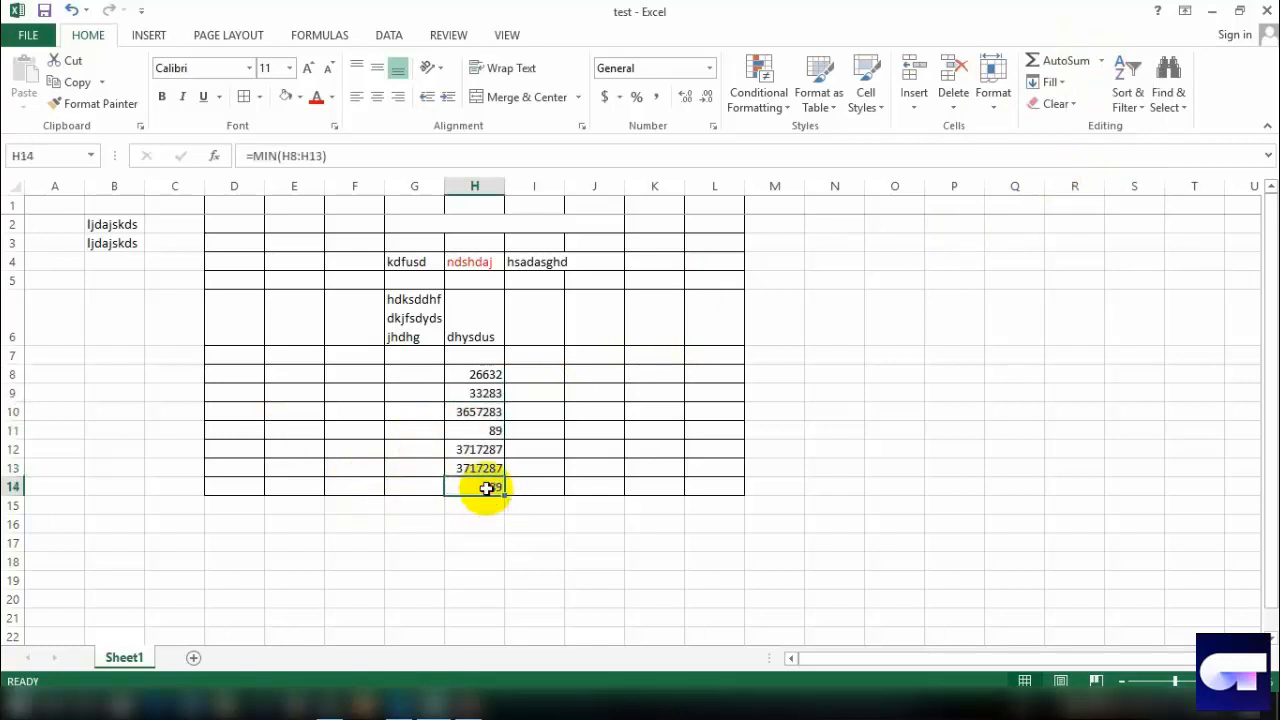
pyautogui.click(1100, 61)
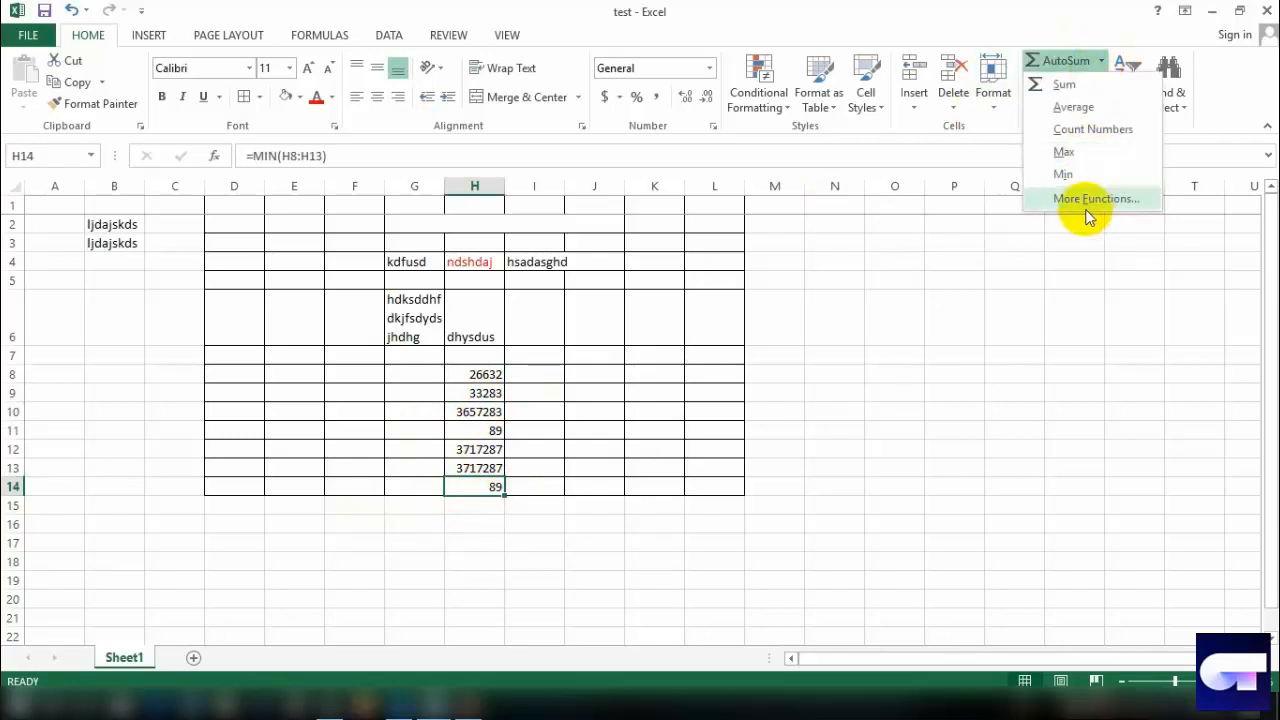
pyautogui.click(1087, 208)
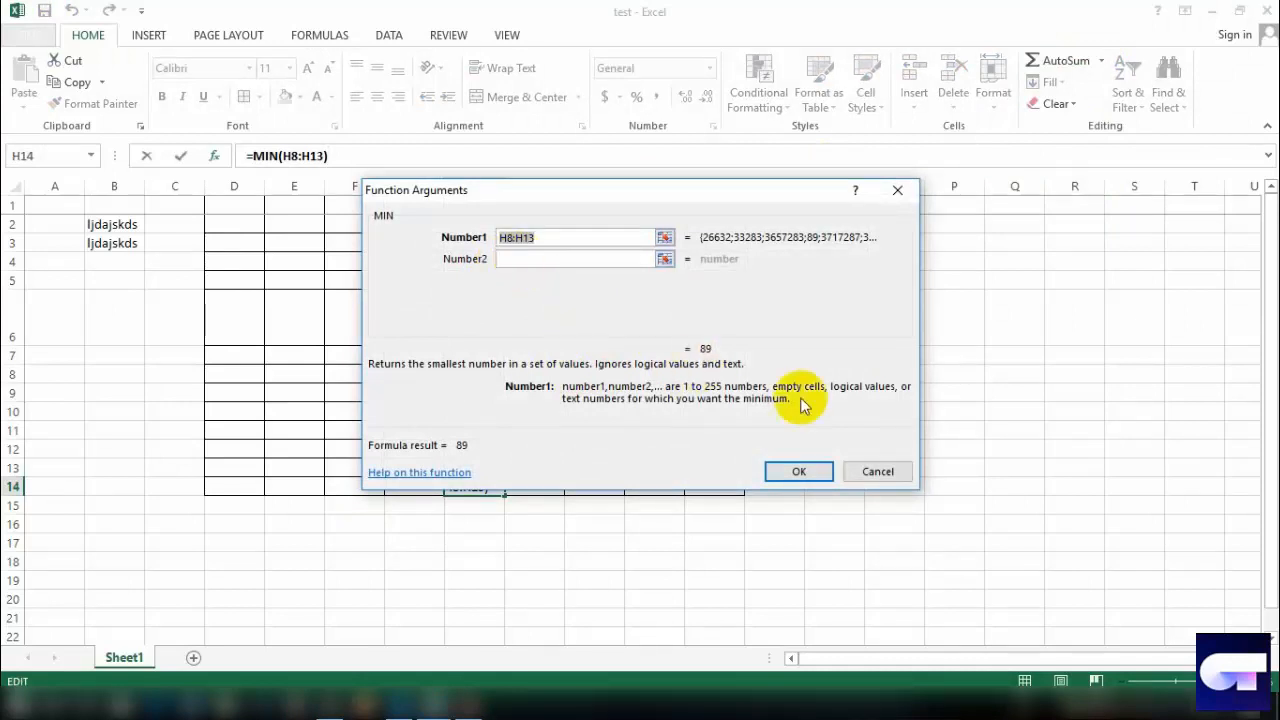
pyautogui.click(905, 468)
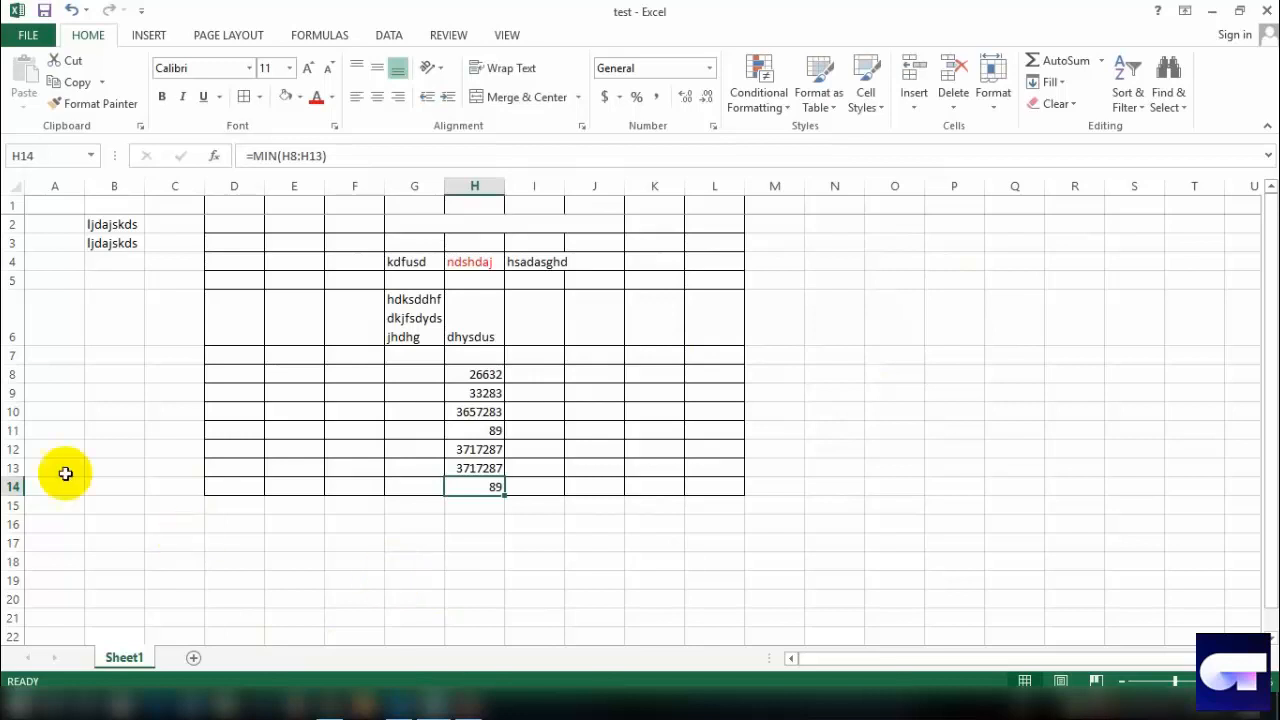
pyautogui.click(109, 486)
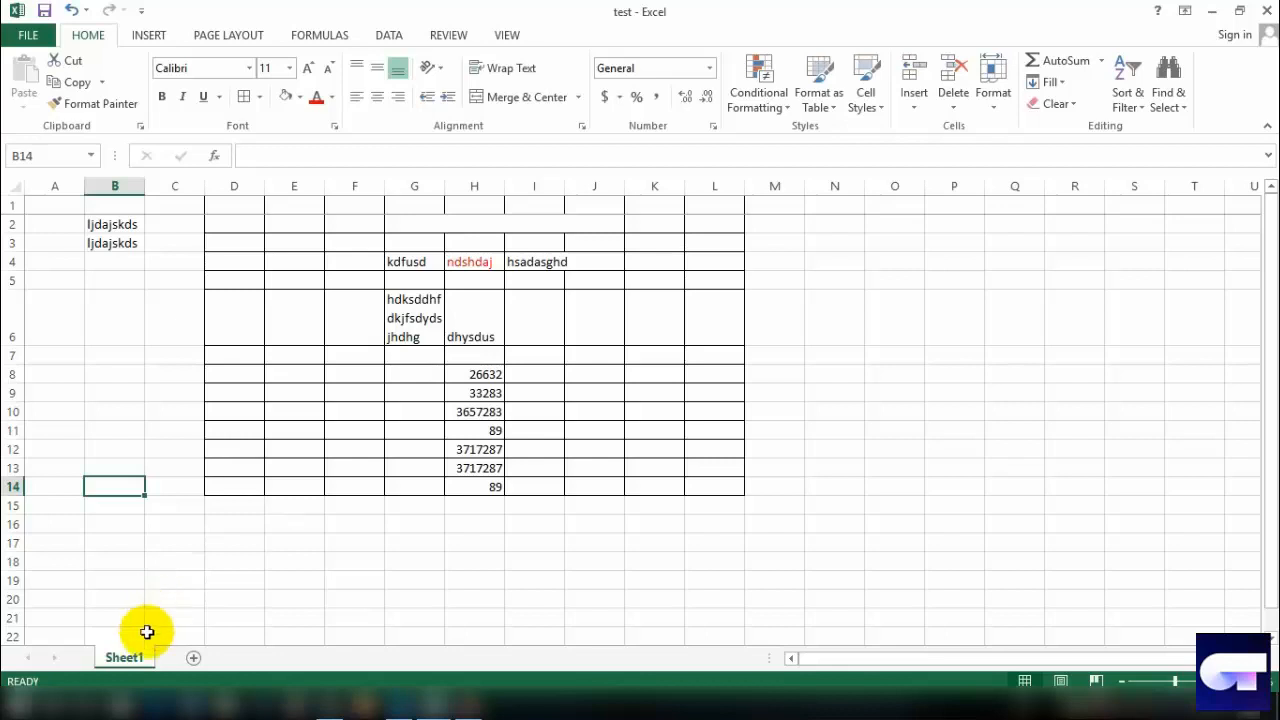
pyautogui.moveTo(129, 323); pyautogui.dragTo(523, 540)
pyautogui.click(346, 597)
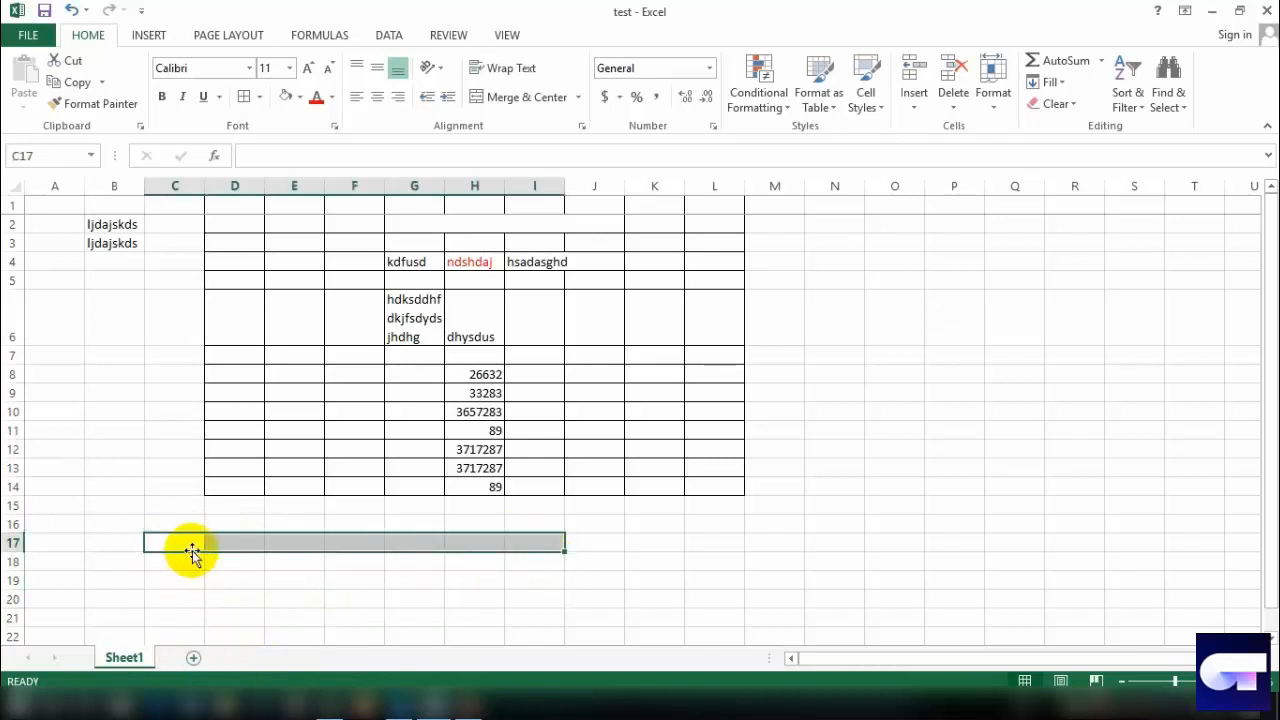
# Step: Add four new worksheets, Sheet2 to Sheet5, to the workbook
pyautogui.click(190, 658)
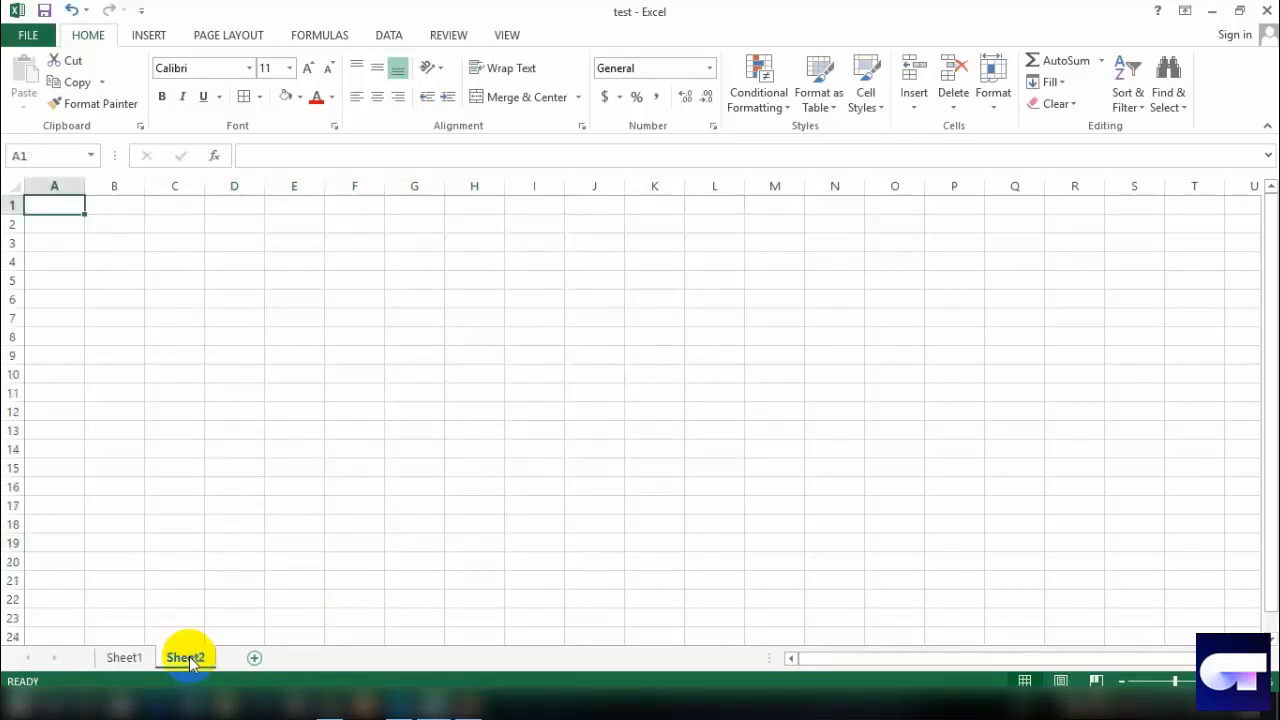
pyautogui.click(255, 657)
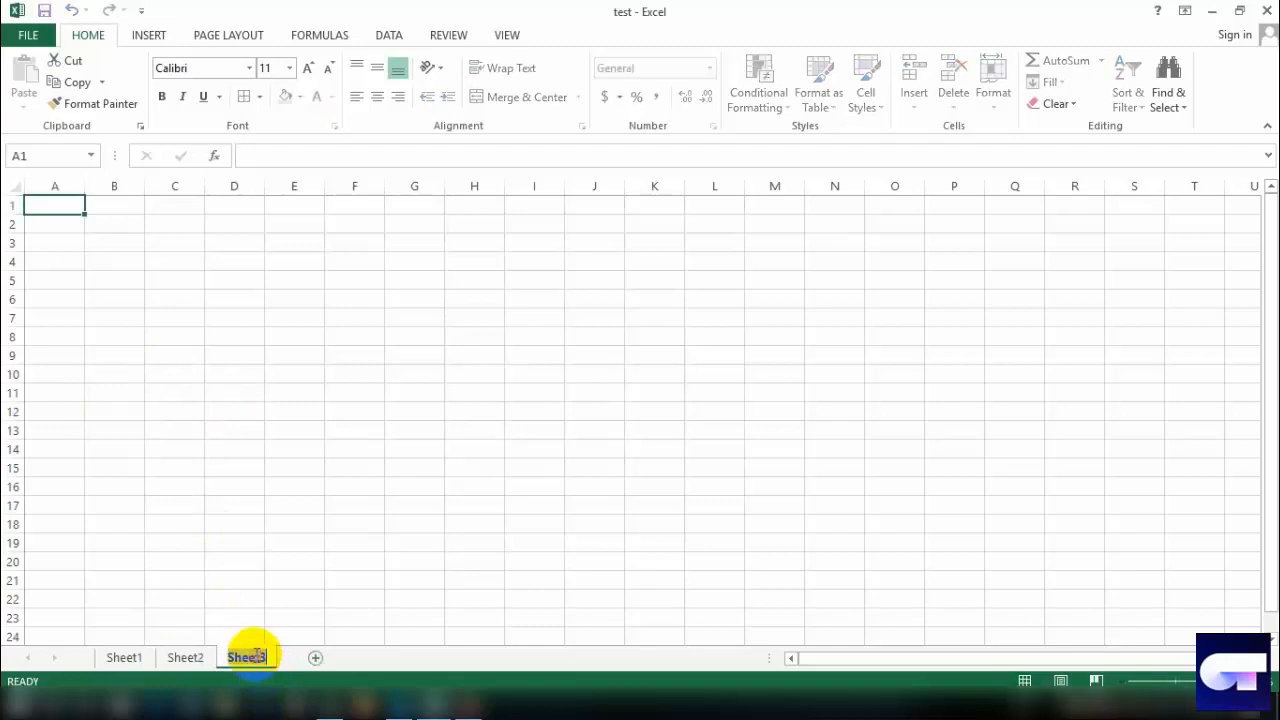
pyautogui.click(311, 657)
pyautogui.click(369, 657)
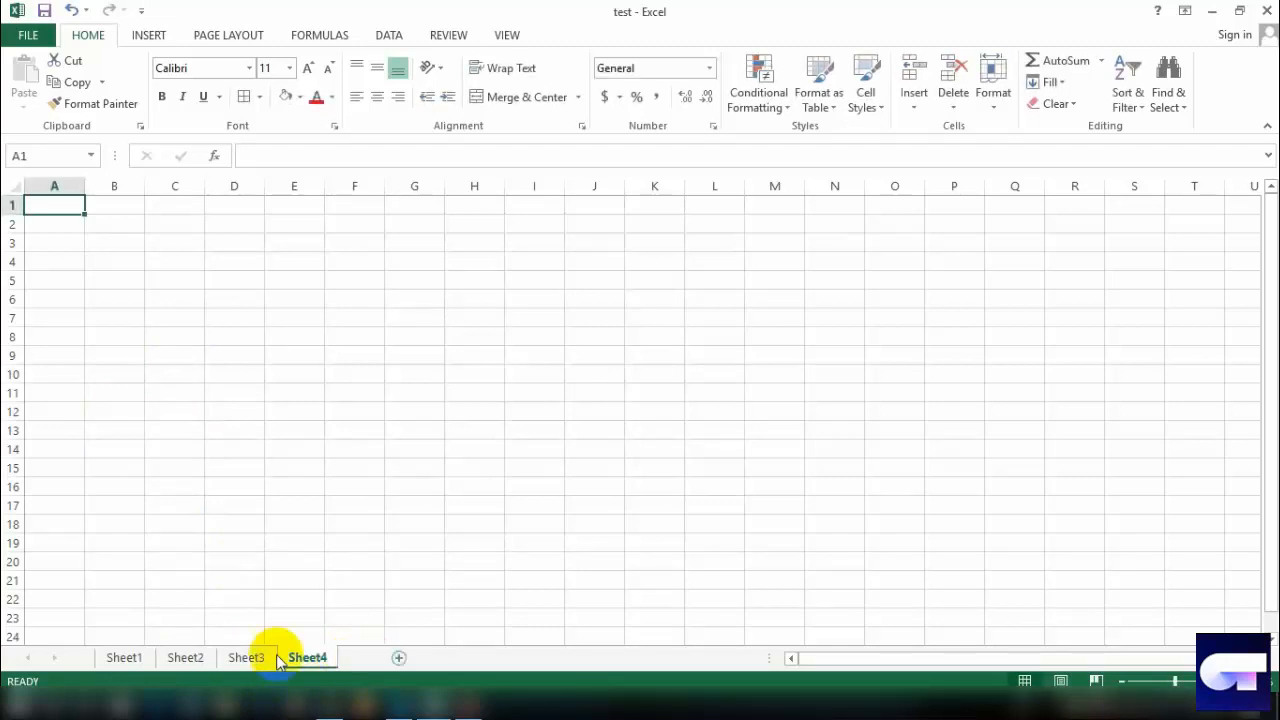
# Step: Rename the worksheets Sheet1, Sheet2 and Sheet3 as ffd, ddd and dgdf
pyautogui.click(138, 657)
pyautogui.doubleClick(144, 656)
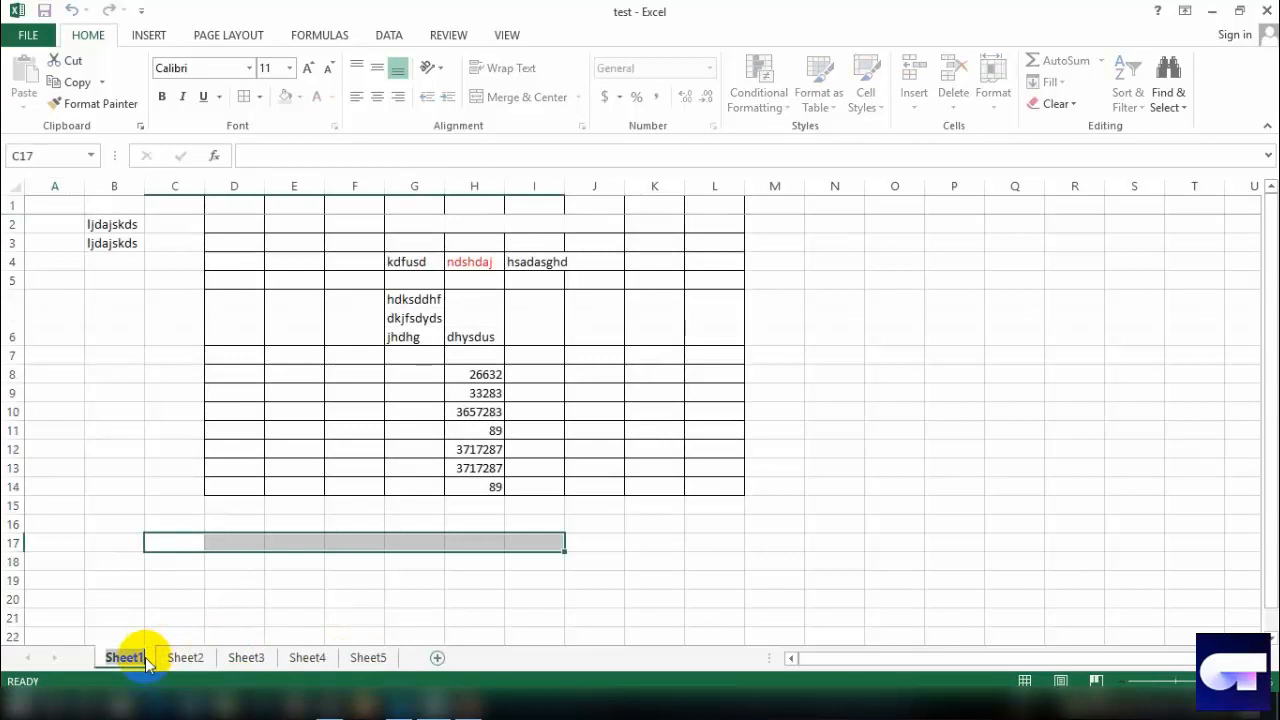
pyautogui.write('ffd')
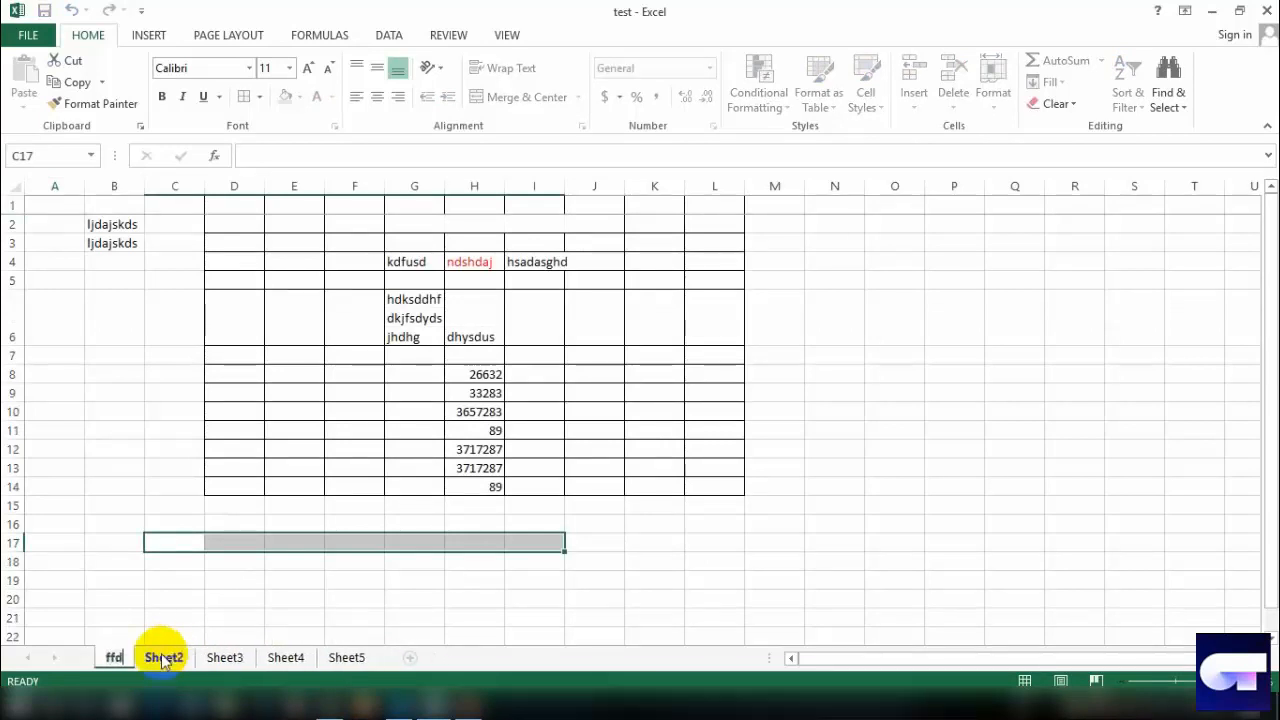
pyautogui.click(163, 657)
pyautogui.doubleClick(163, 657)
pyautogui.write('ddd')
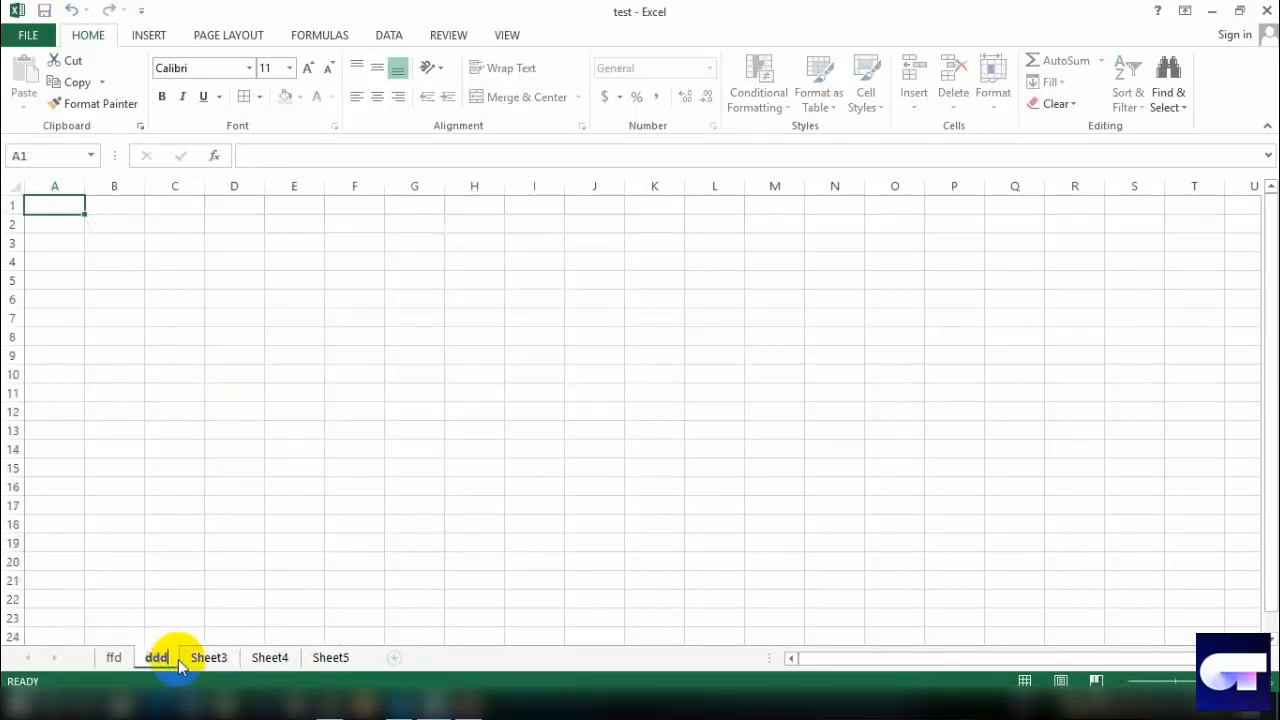
pyautogui.click(207, 657)
pyautogui.doubleClick(207, 657)
pyautogui.write('dgdf')
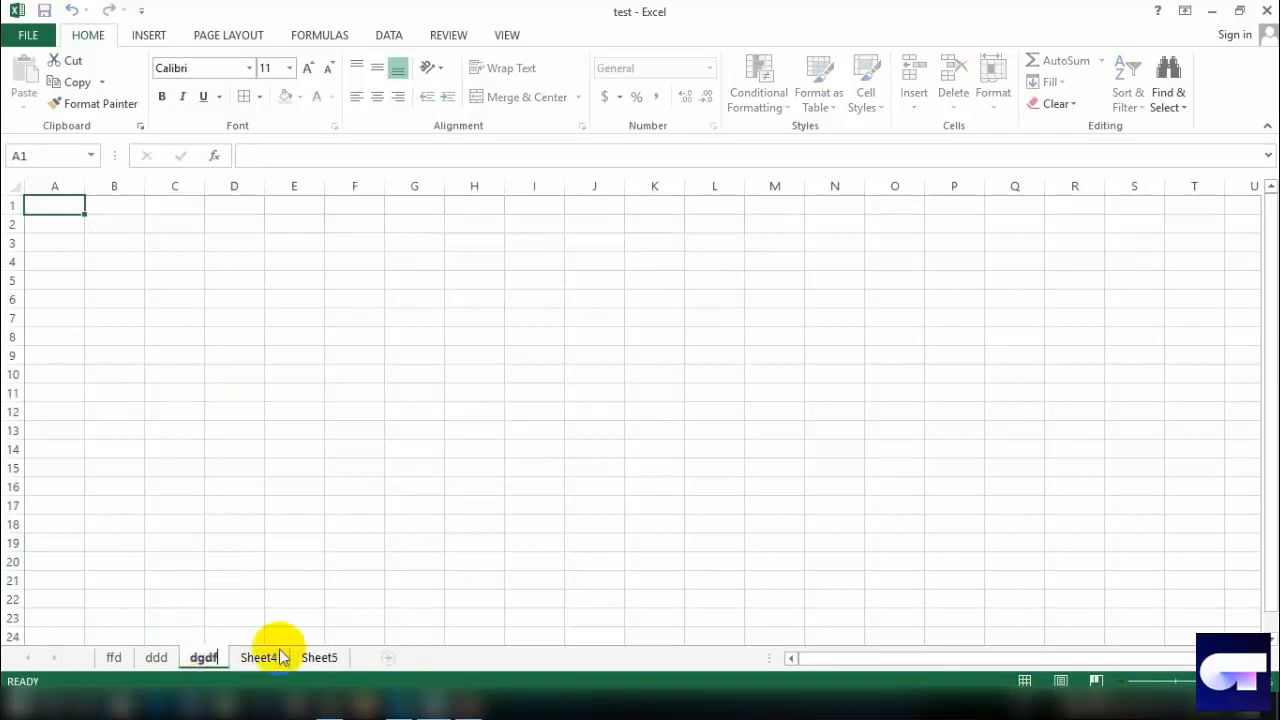
# Step: Create a copy of the ffd worksheet placed before ffd in test.xlsx, and compare it with the original
pyautogui.click(262, 659)
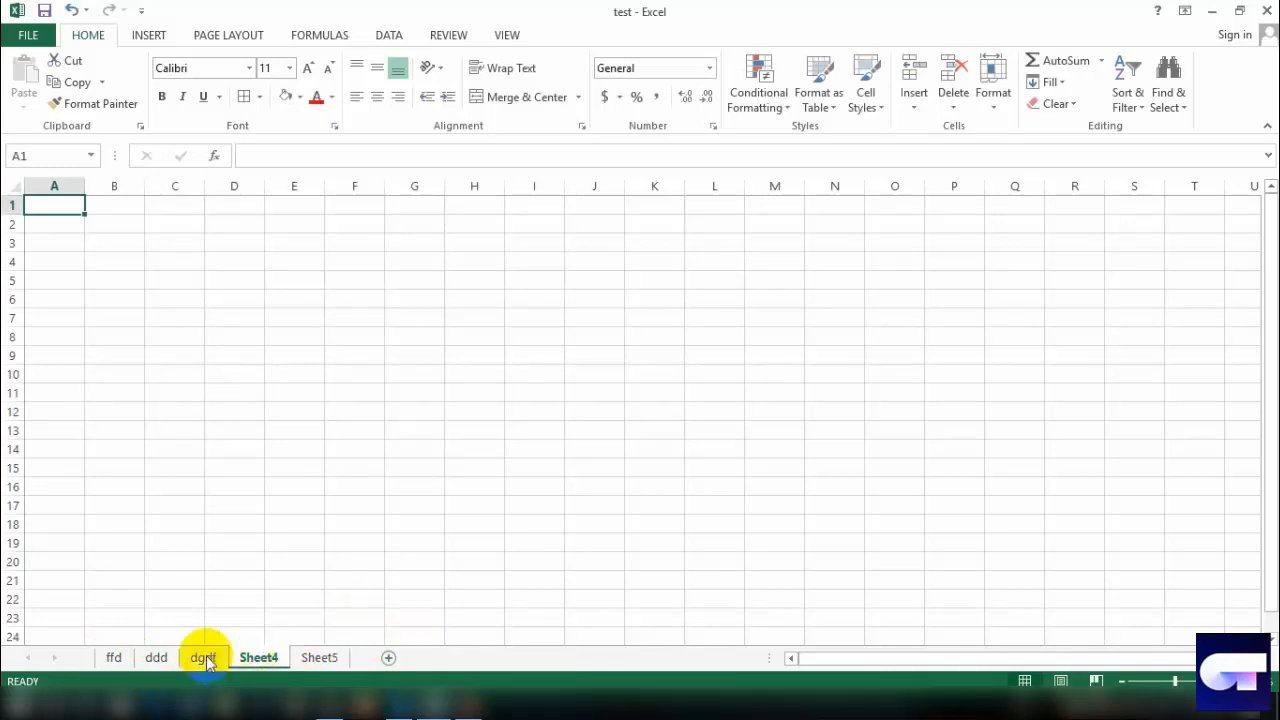
pyautogui.click(127, 659)
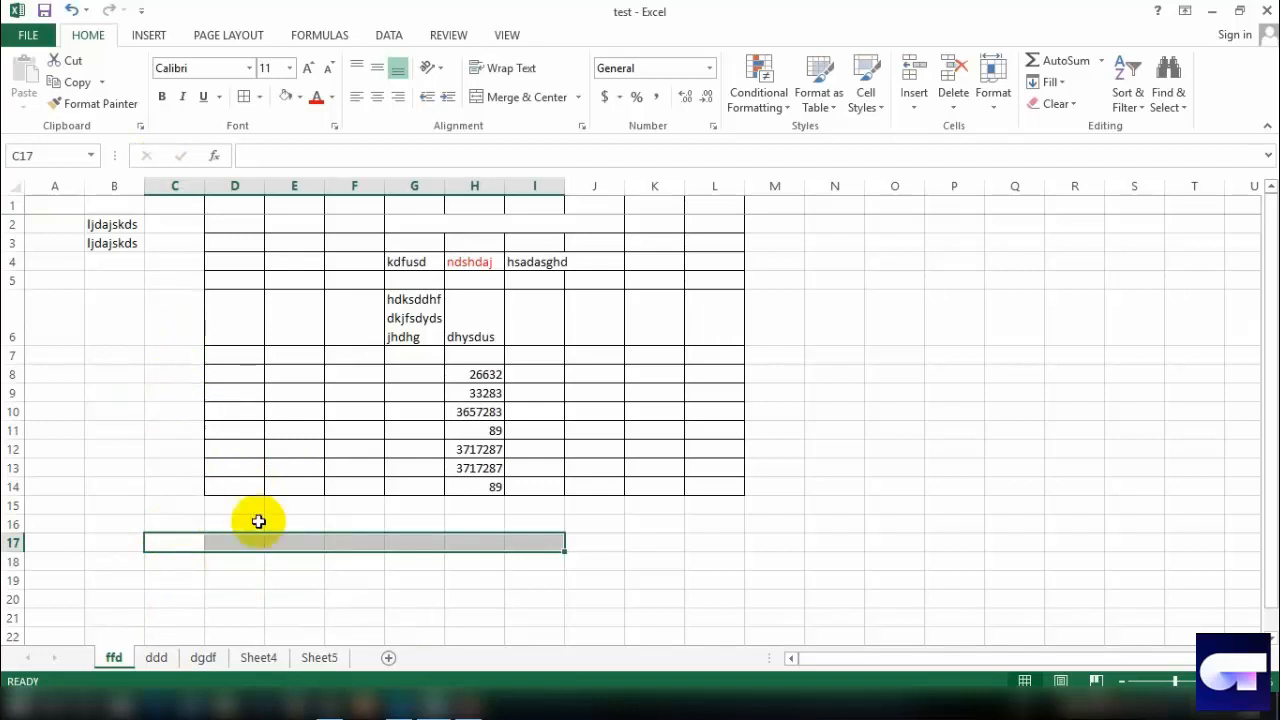
pyautogui.click(192, 490)
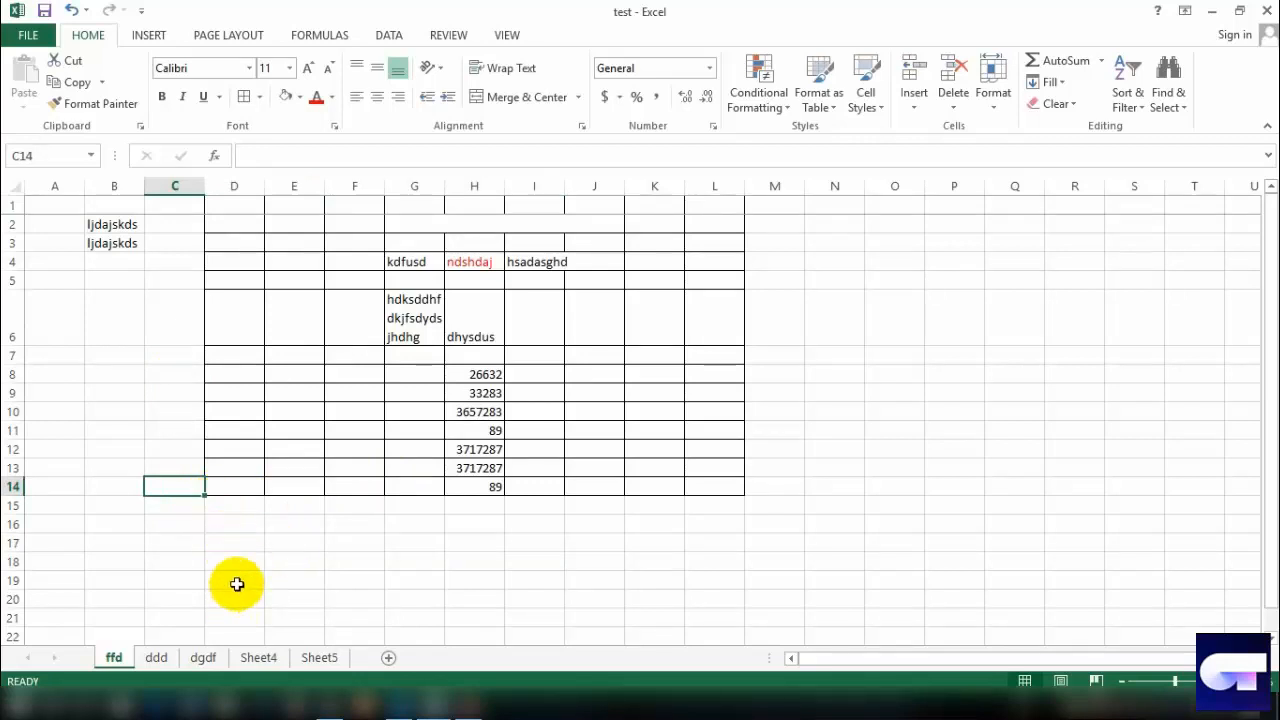
pyautogui.rightClick(113, 660)
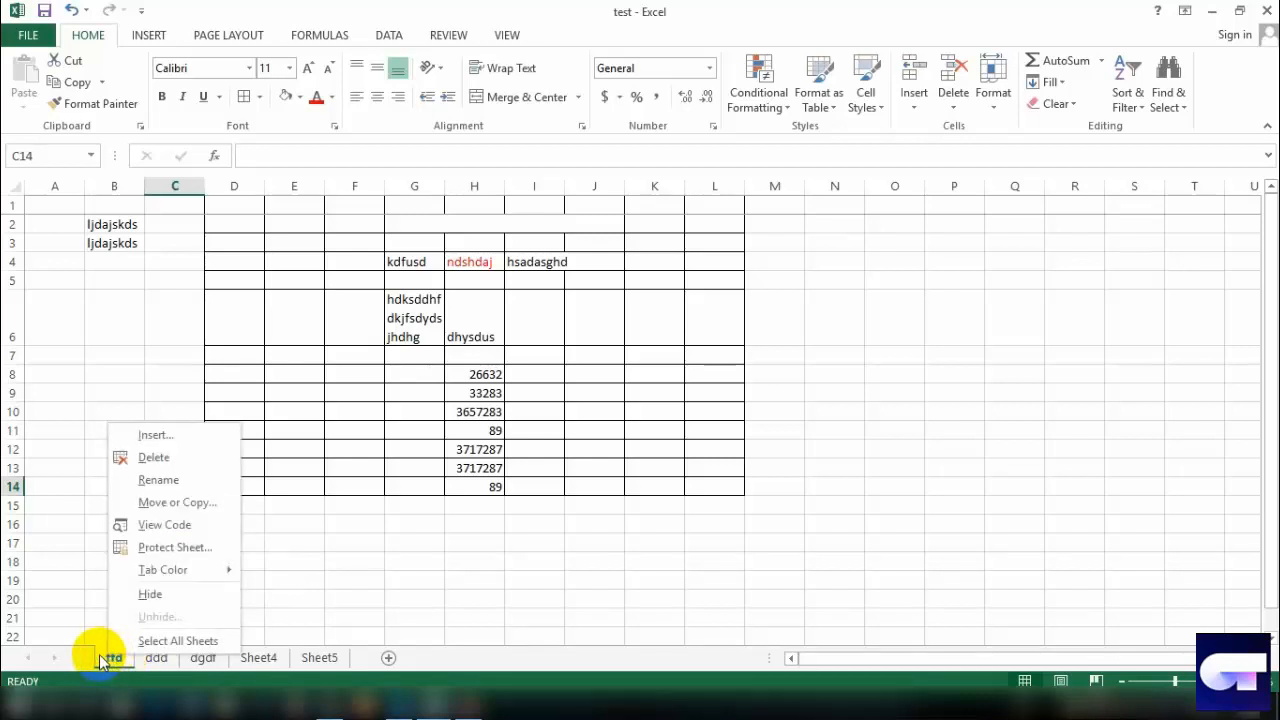
pyautogui.click(177, 503)
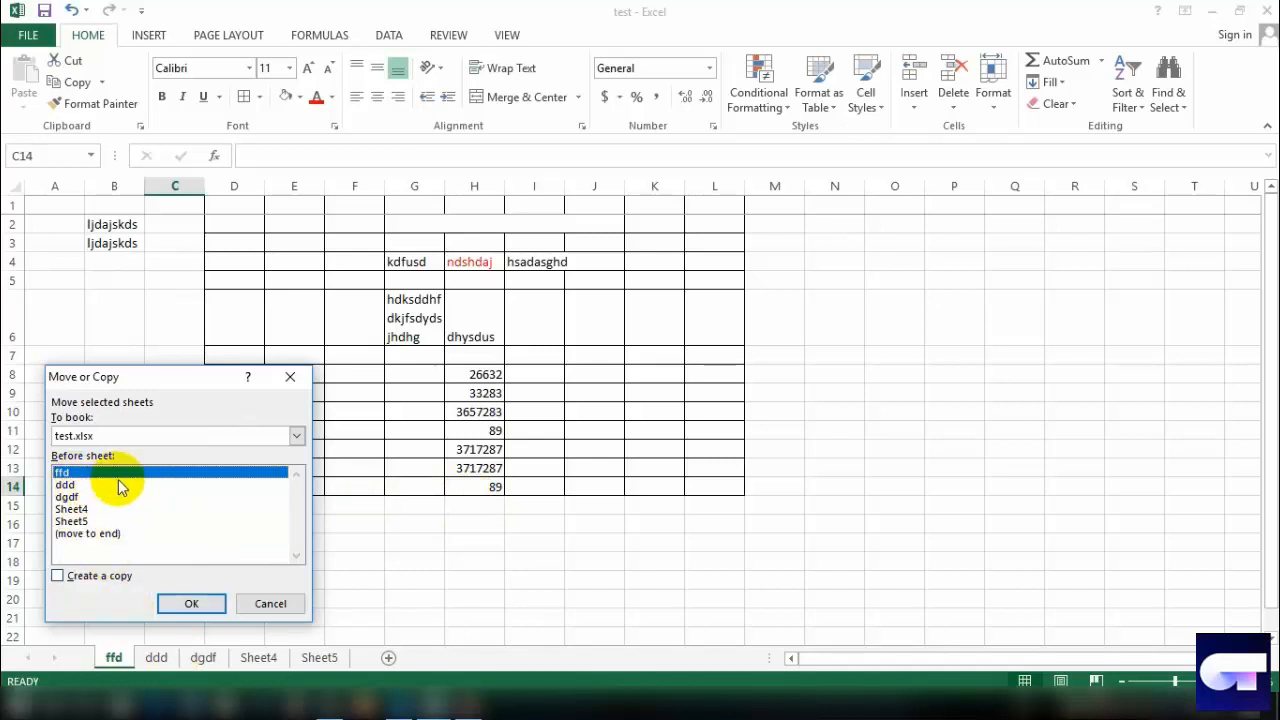
pyautogui.click(79, 576)
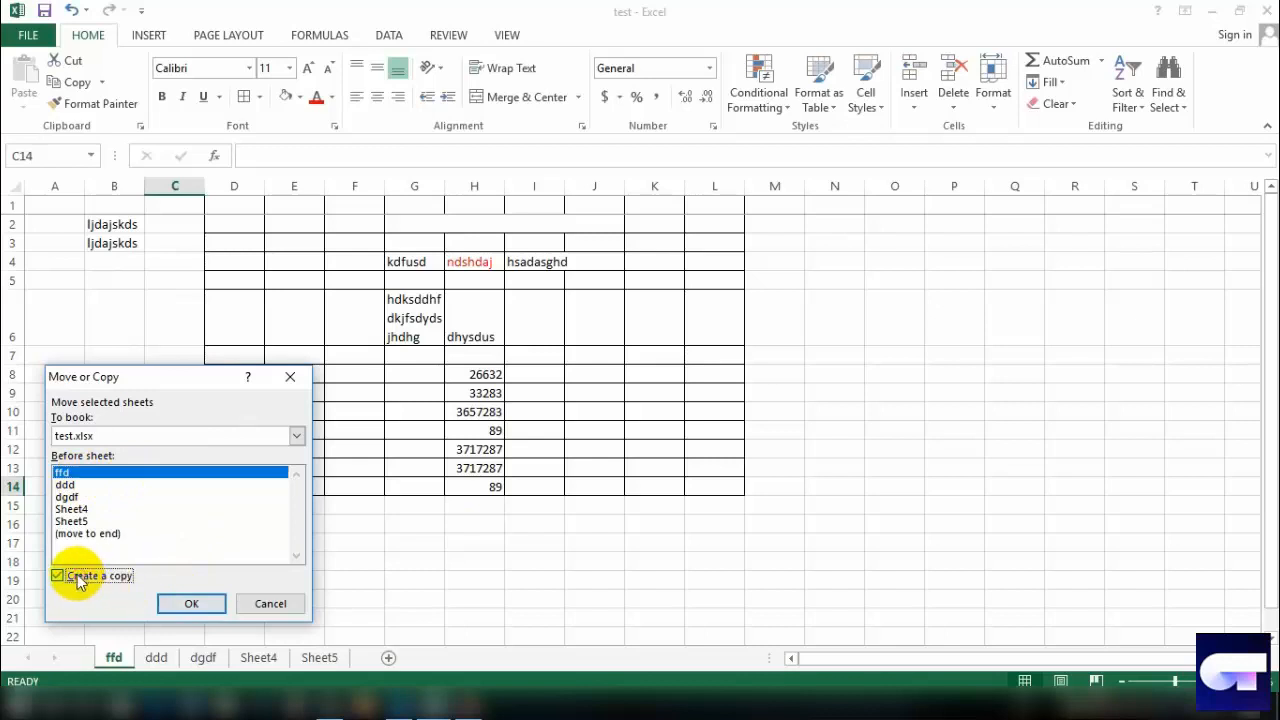
pyautogui.click(182, 603)
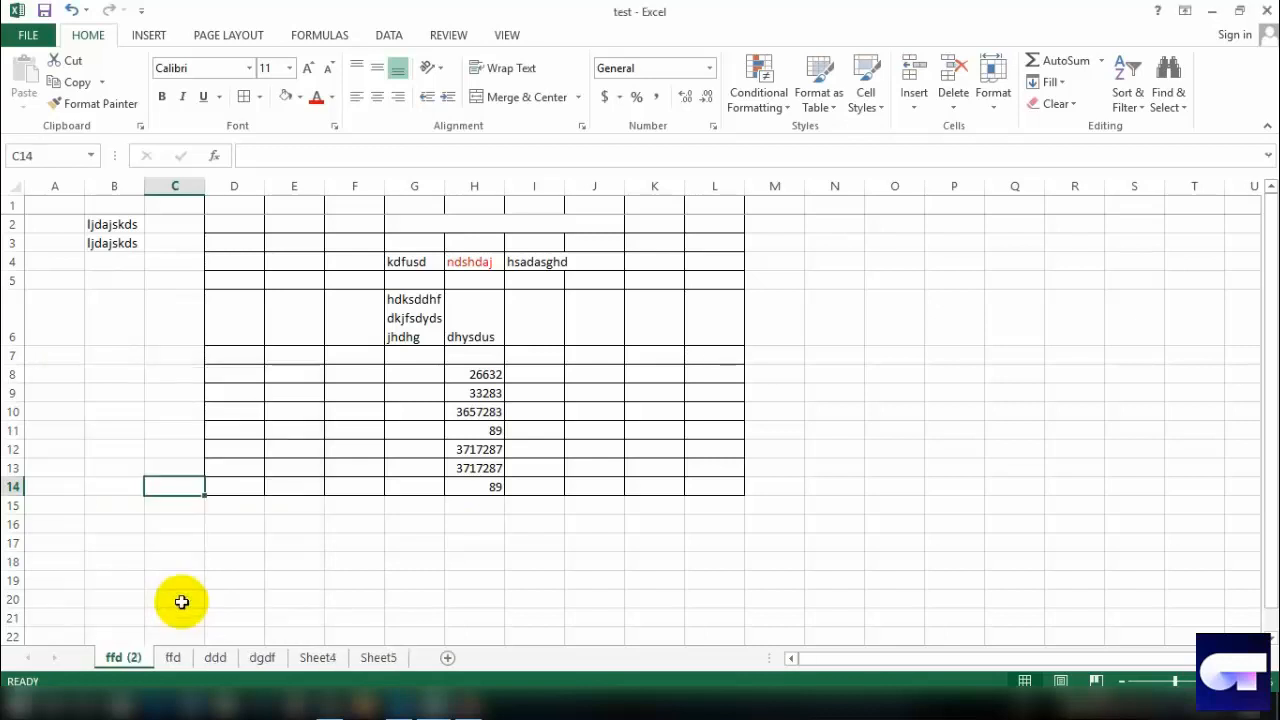
pyautogui.click(173, 660)
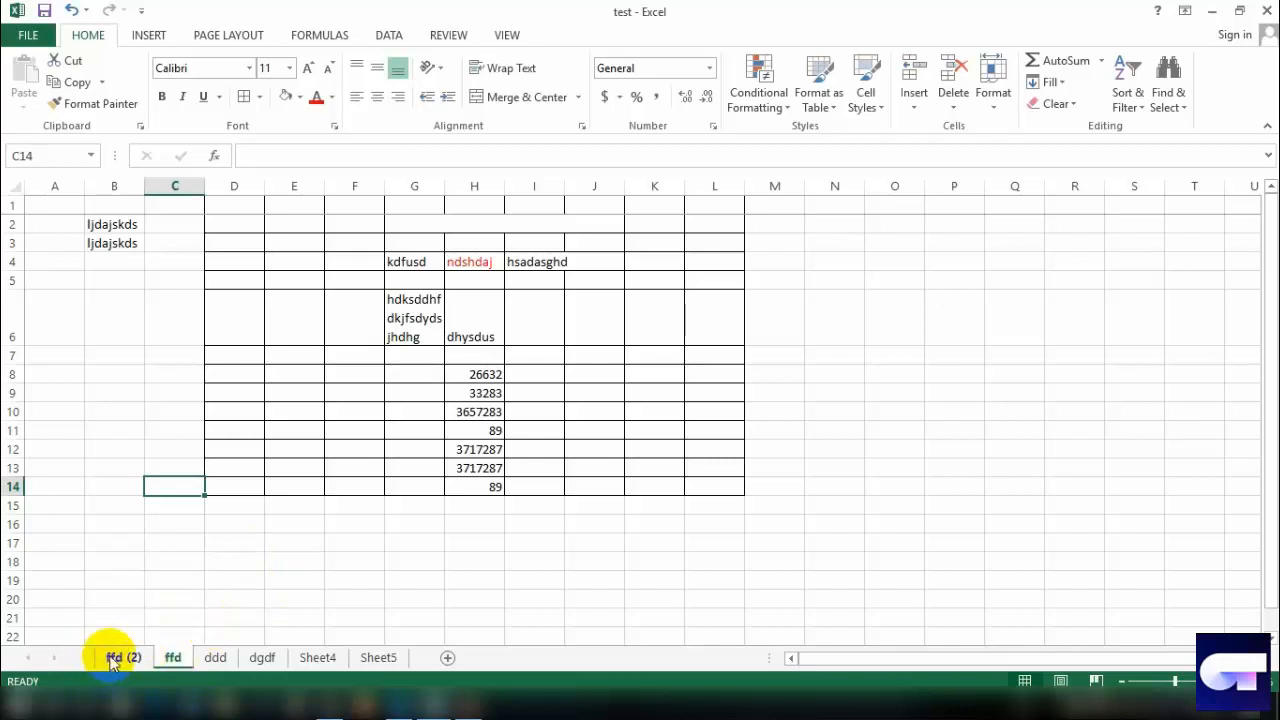
pyautogui.click(112, 660)
pyautogui.click(172, 658)
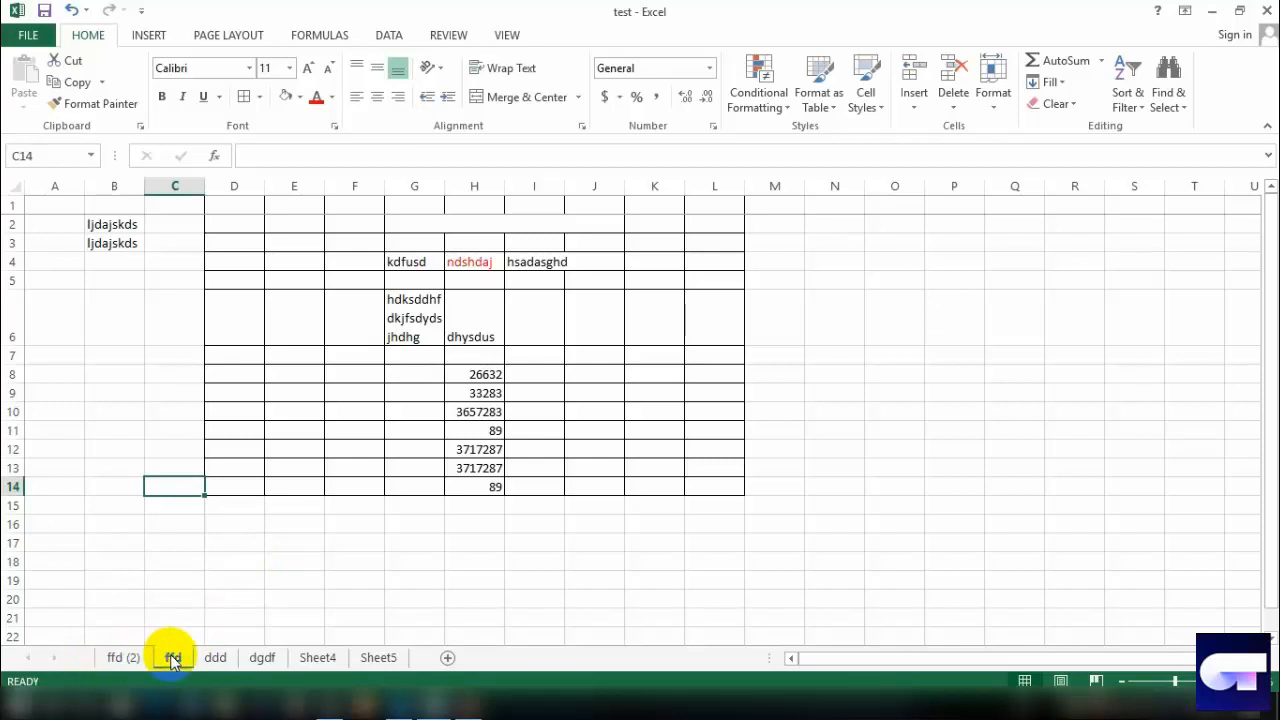
# Step: On the ffd (2) worksheet, enter bangla in cell D3, nepal in D4 and india in D5
pyautogui.click(114, 658)
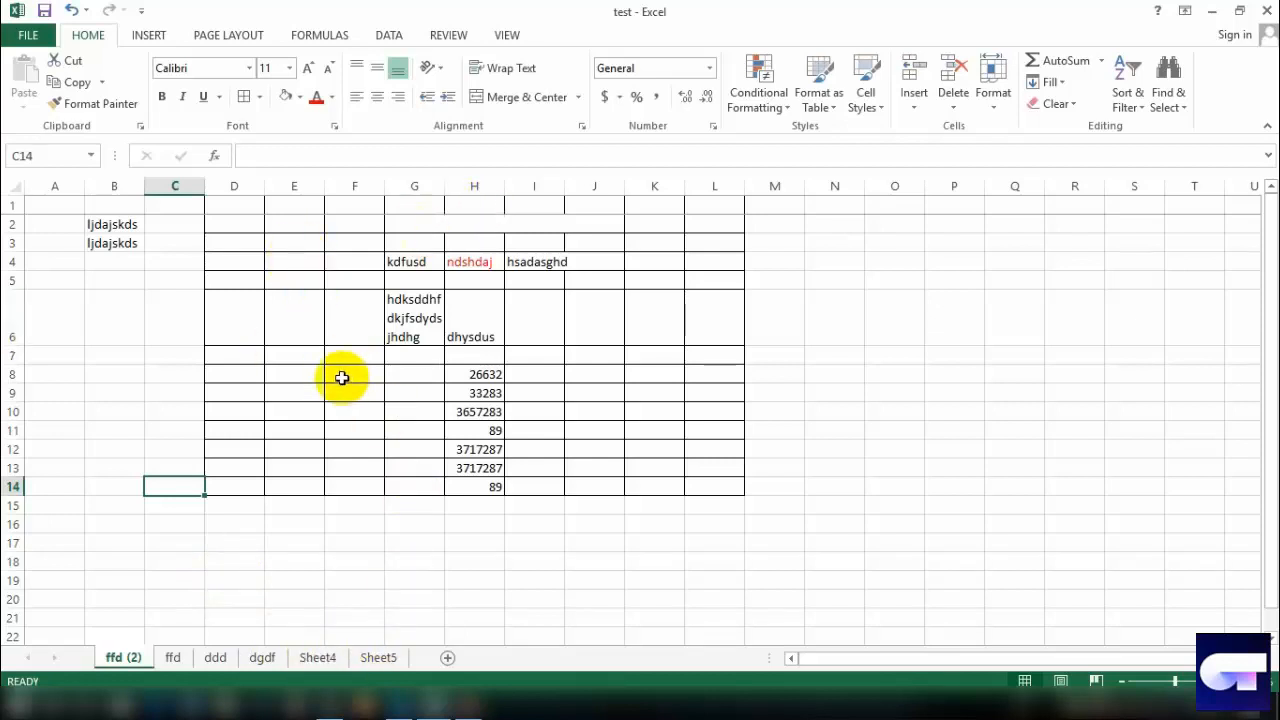
pyautogui.click(234, 246)
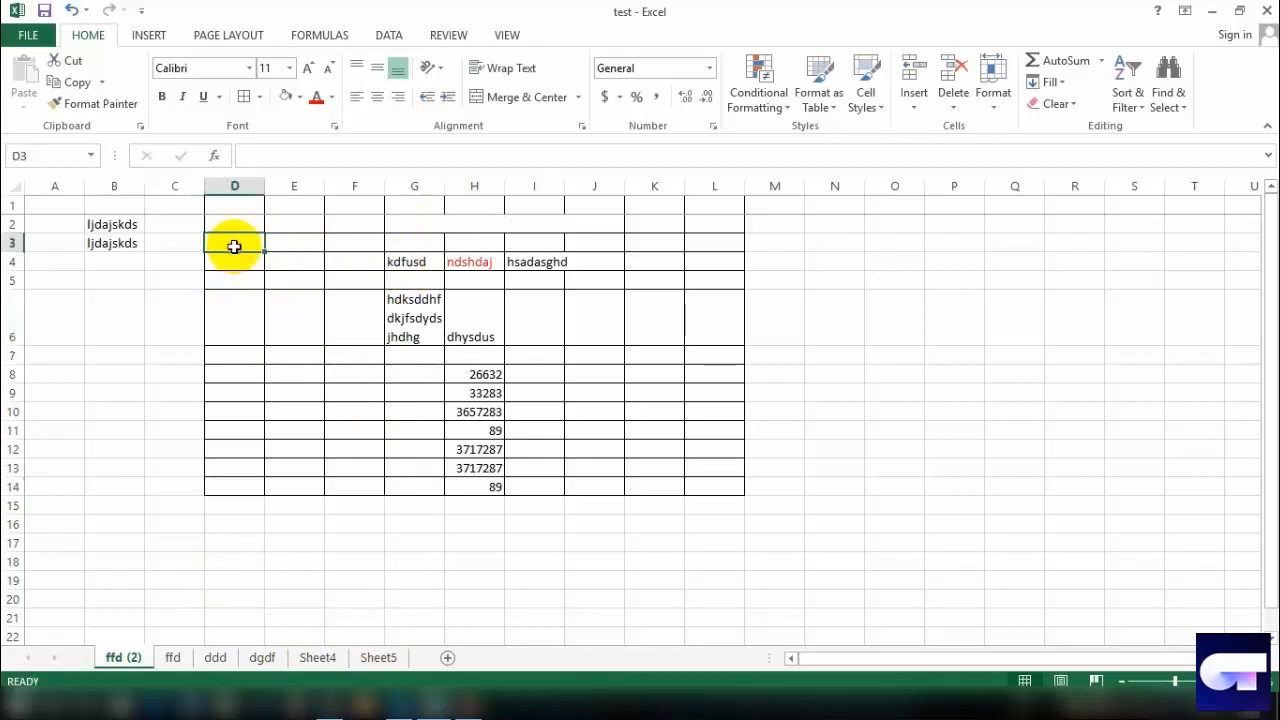
pyautogui.write('ban')
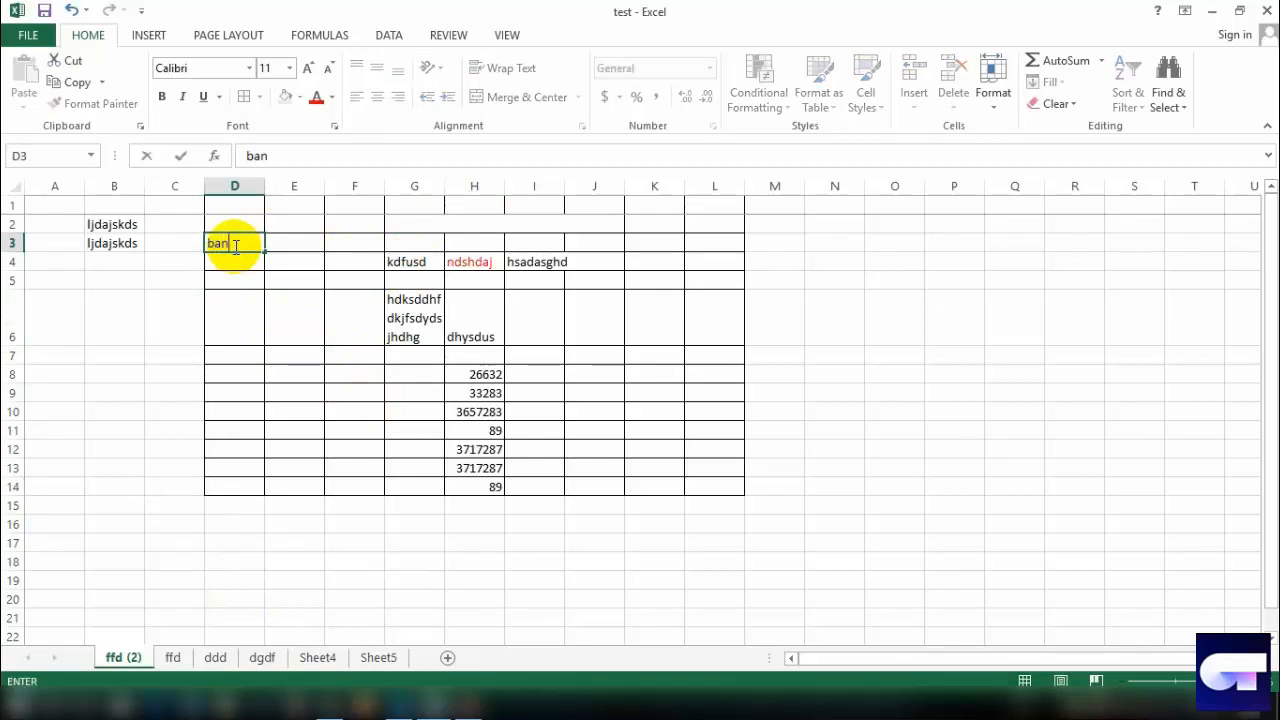
pyautogui.write('gla')
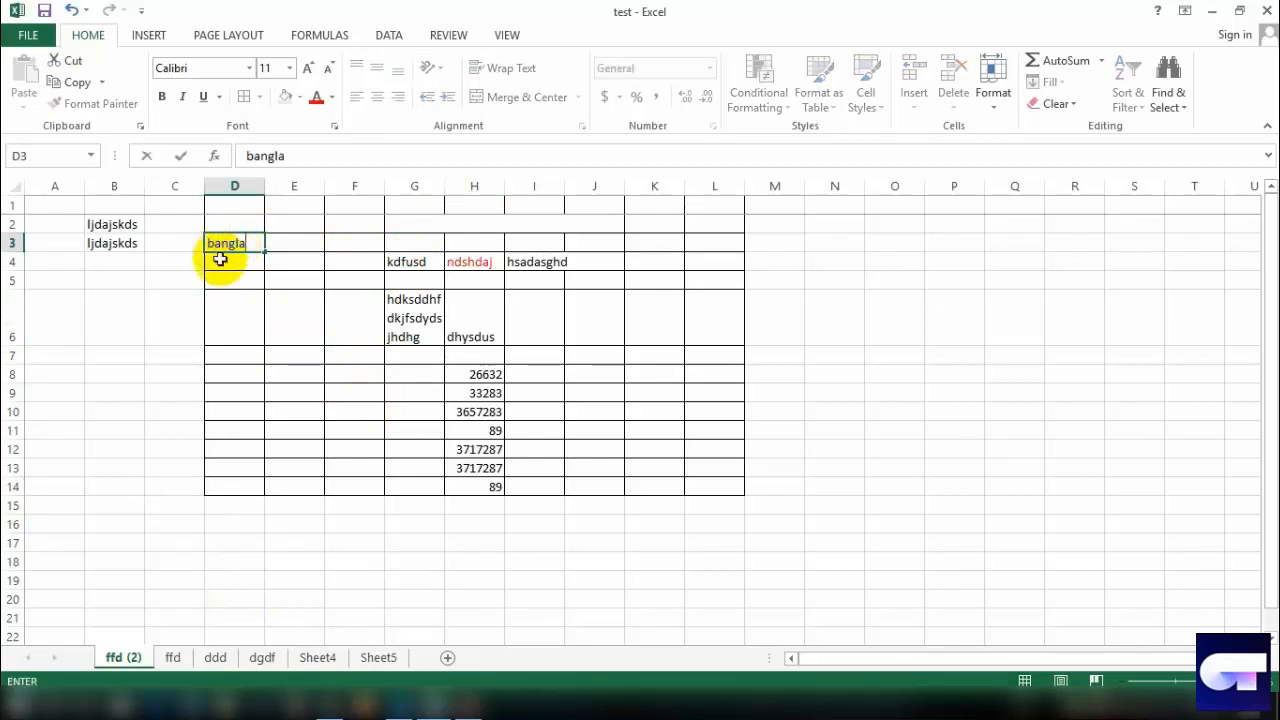
pyautogui.click(218, 258)
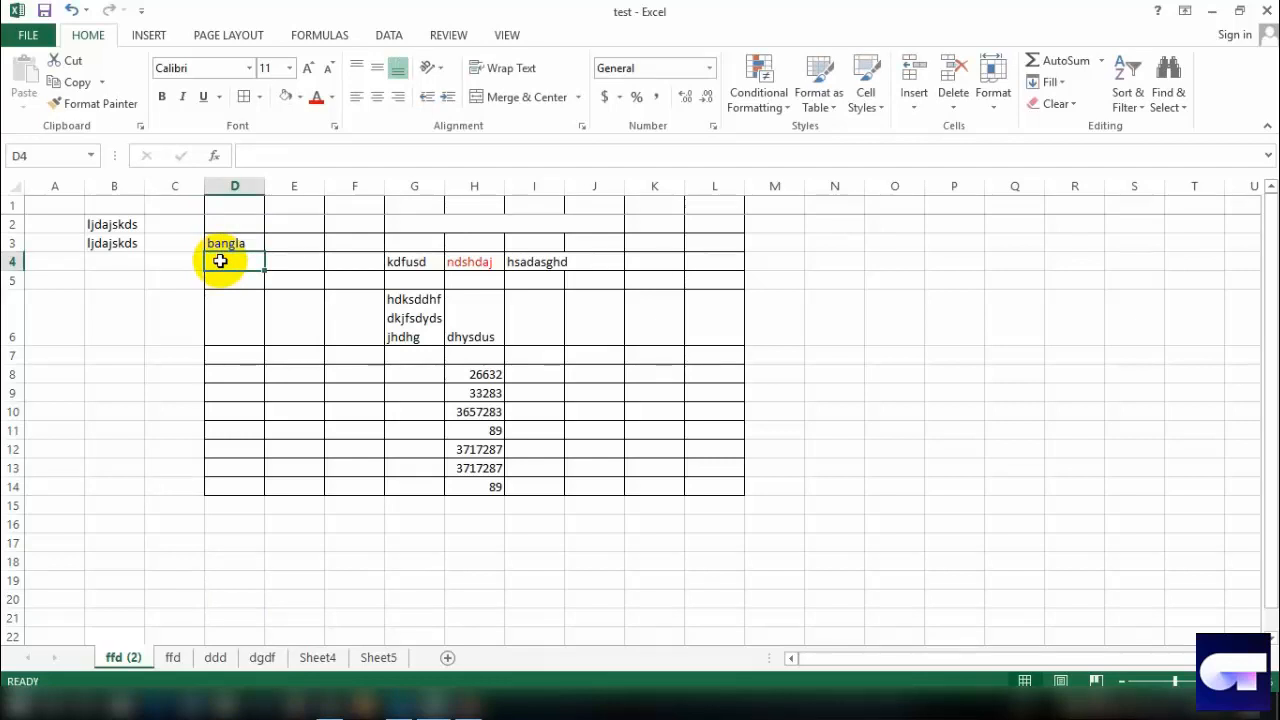
pyautogui.write('nepal')
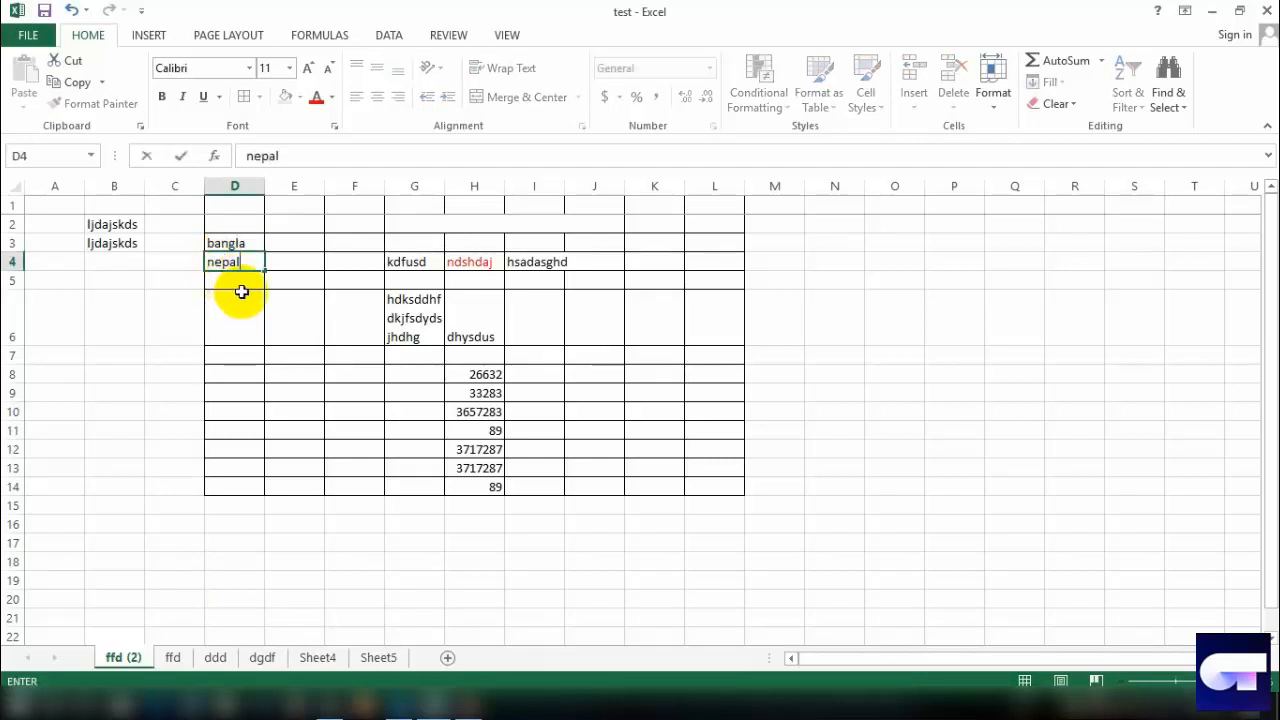
pyautogui.click(247, 284)
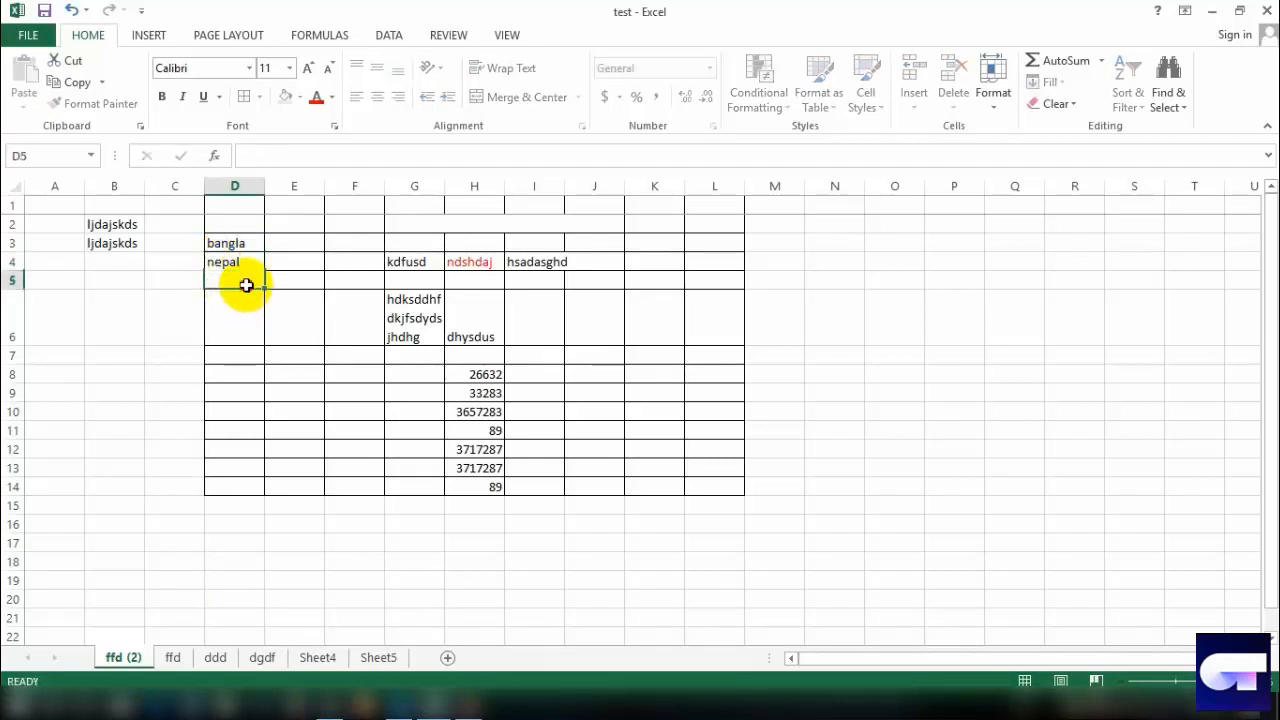
pyautogui.write('i')
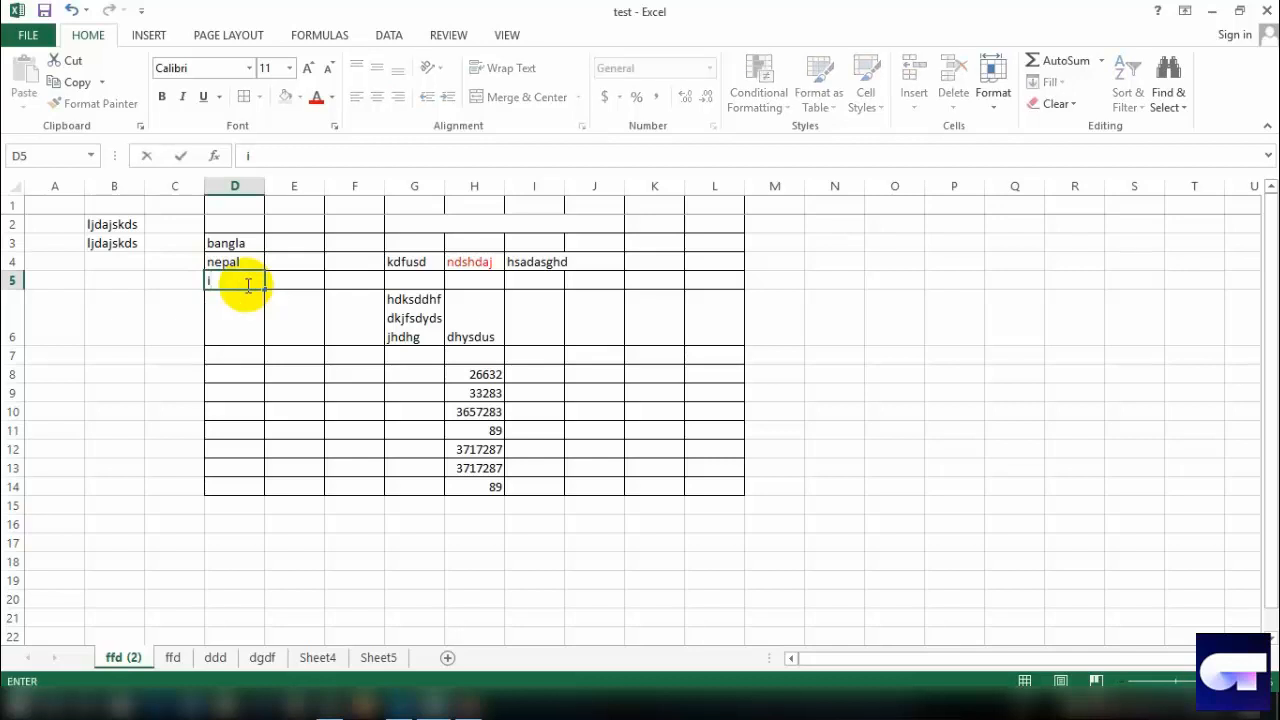
pyautogui.write('ndia')
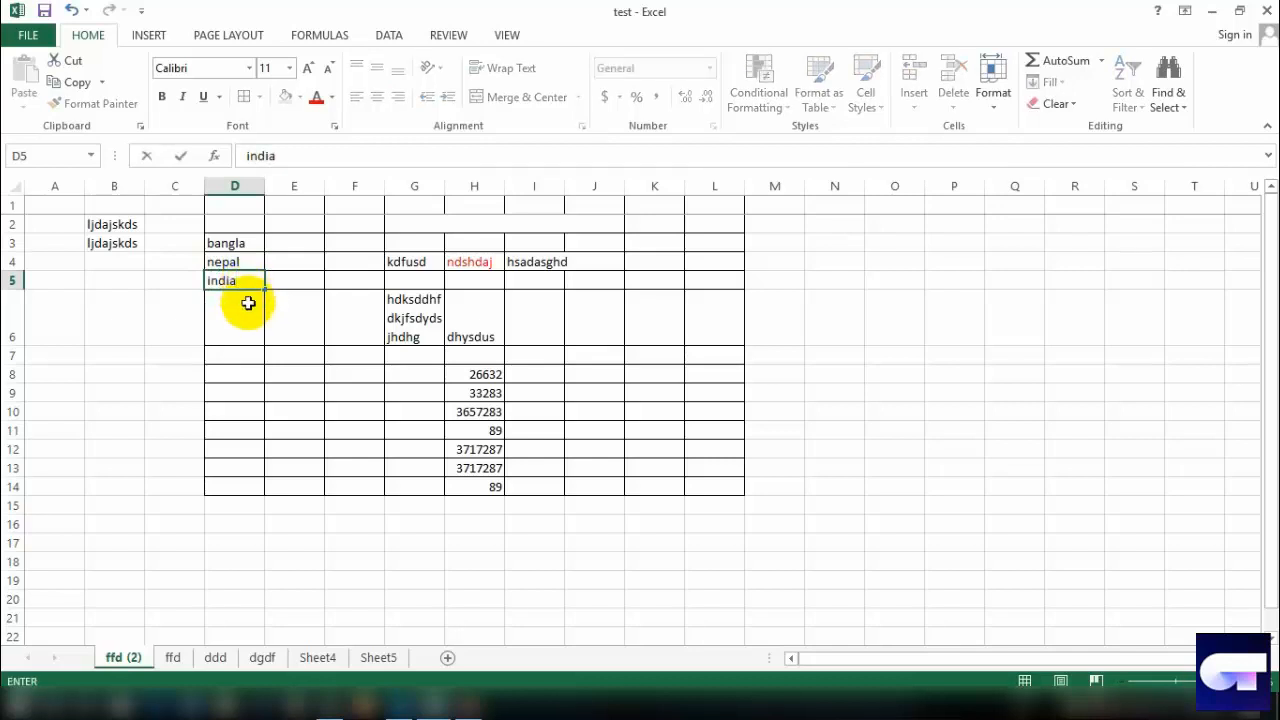
pyautogui.click(248, 303)
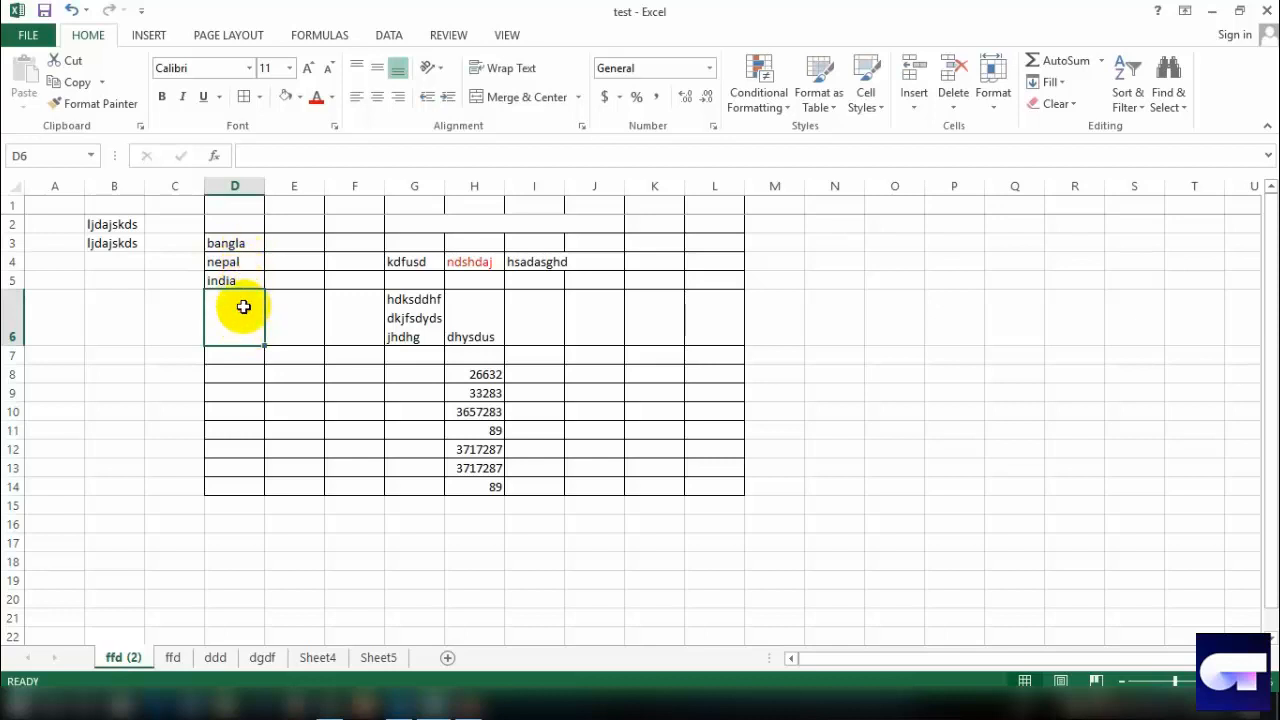
# Step: Enter india in cell D6 and nepla in cell D7
pyautogui.write('idia')
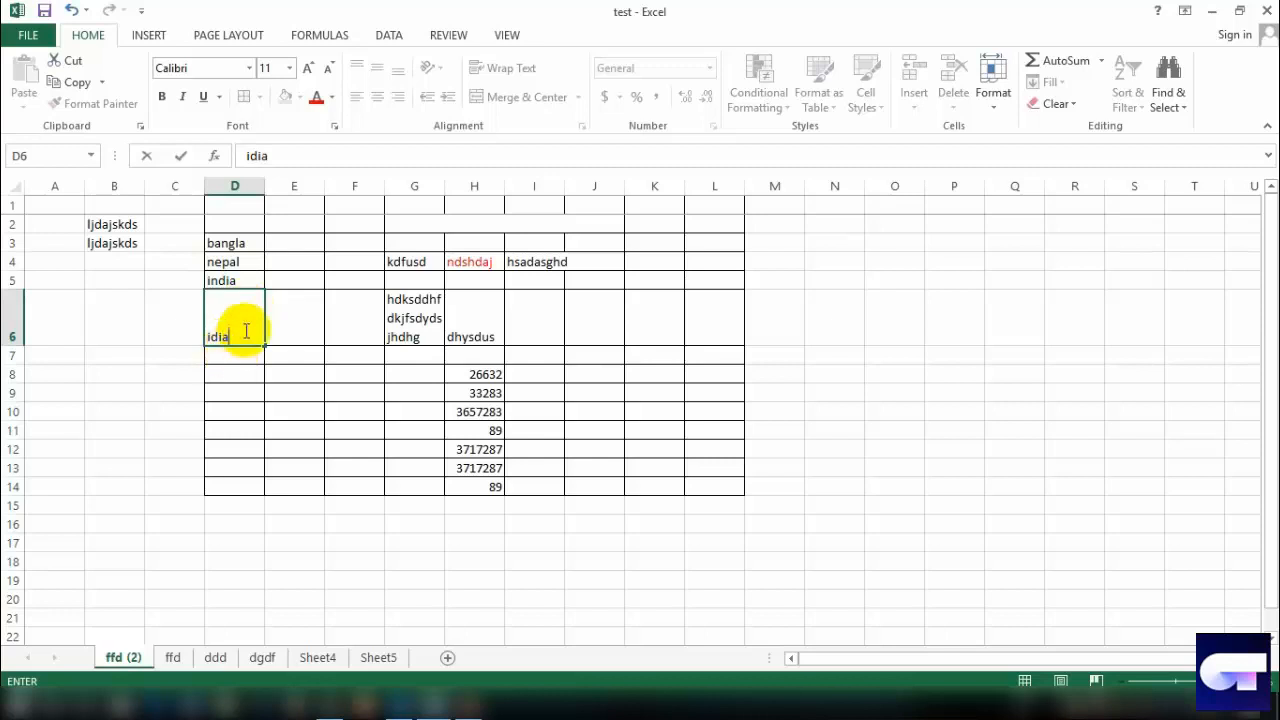
pyautogui.click(215, 337)
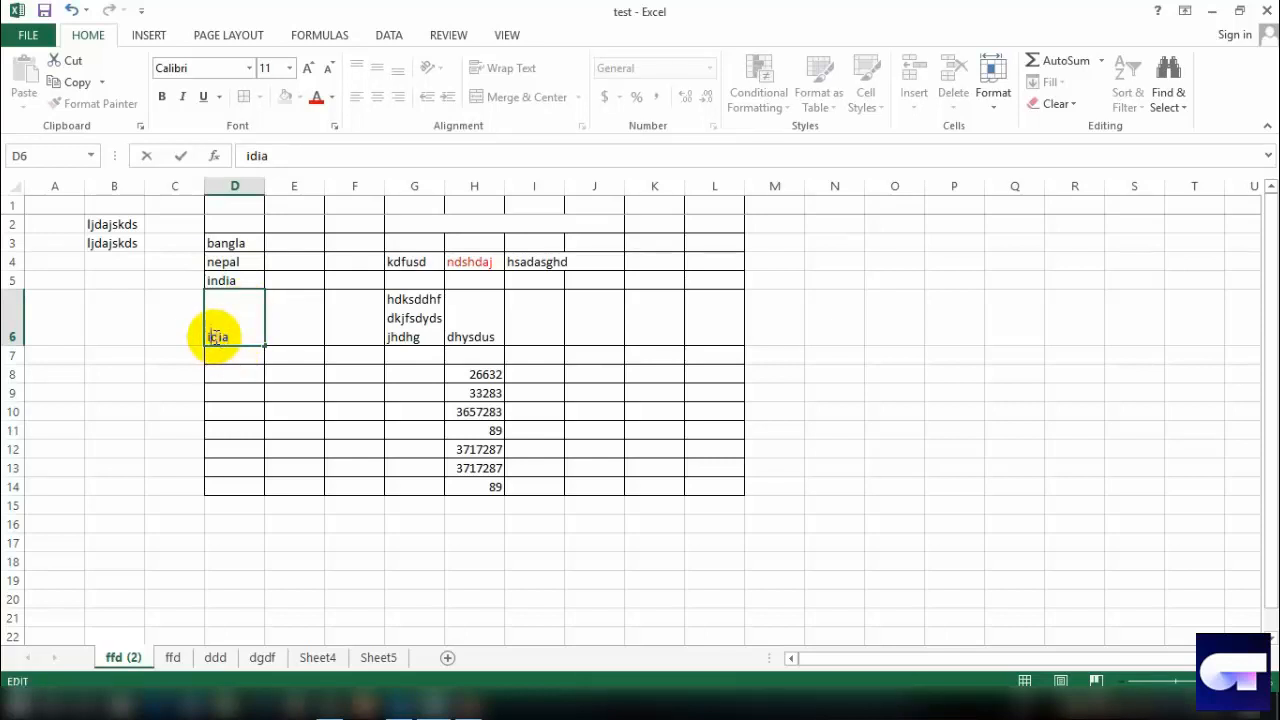
pyautogui.write('n')
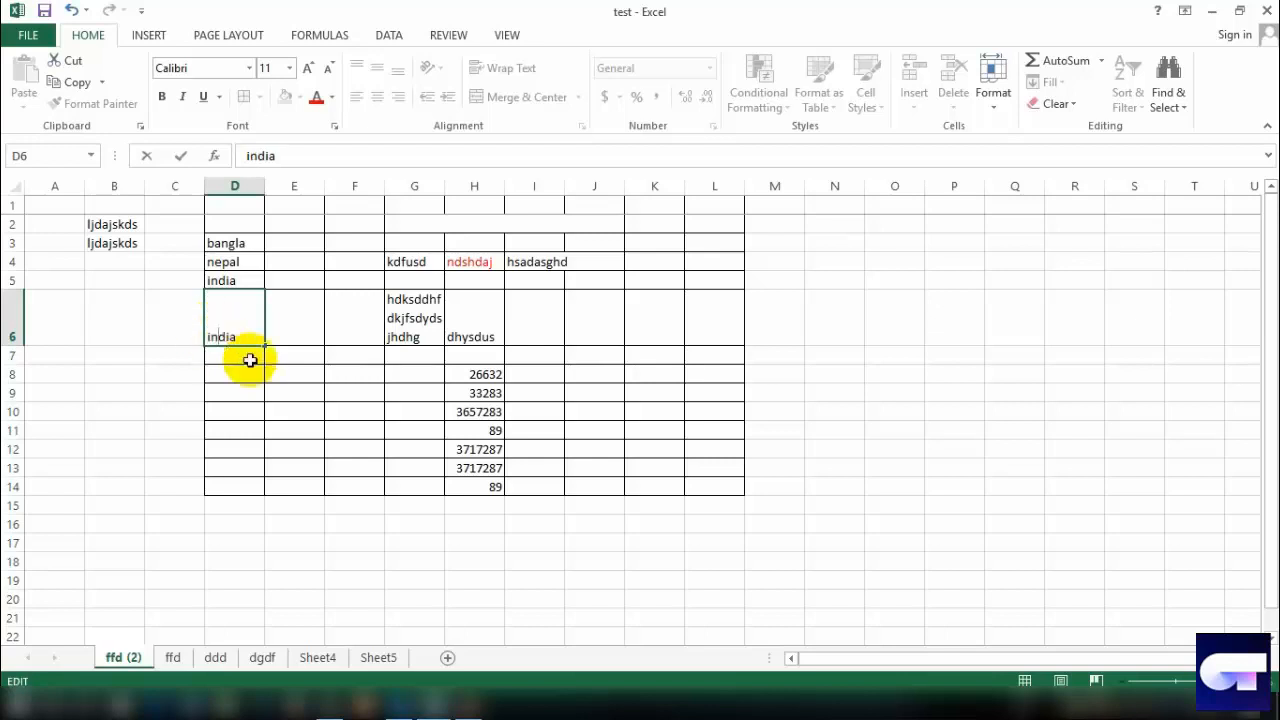
pyautogui.click(250, 358)
pyautogui.write('n')
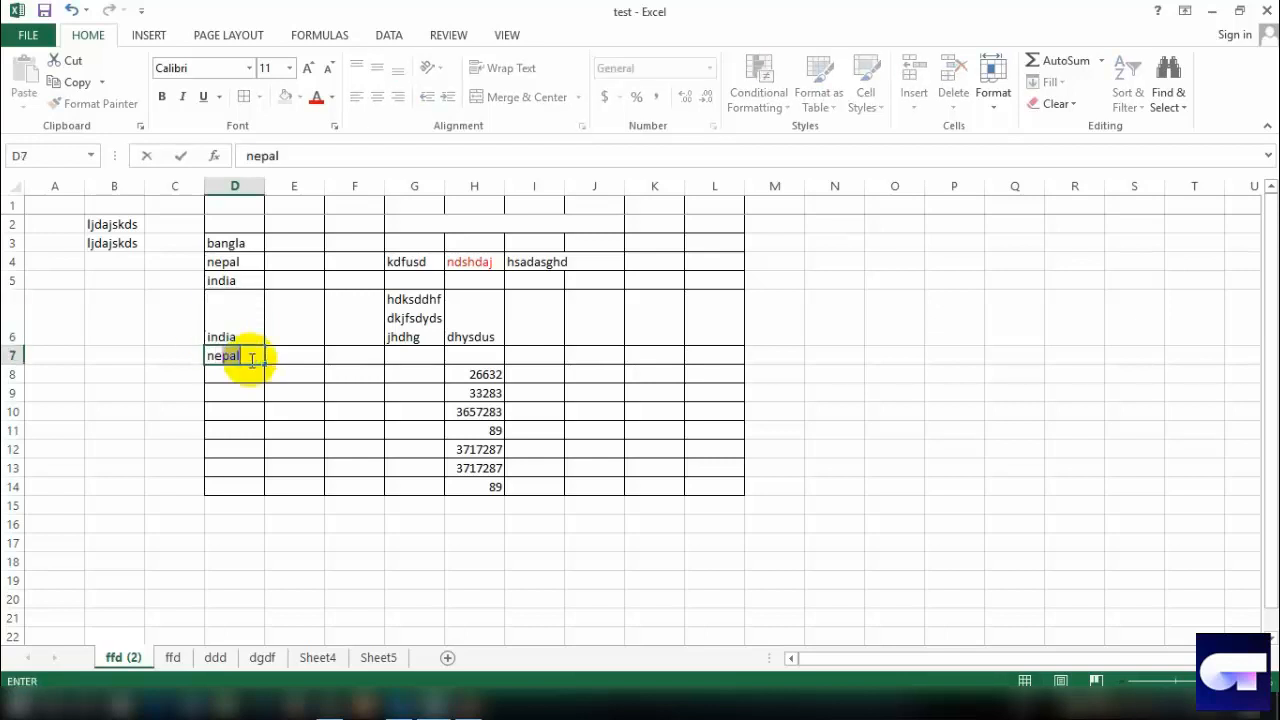
pyautogui.write('epla')
pyautogui.click(251, 311)
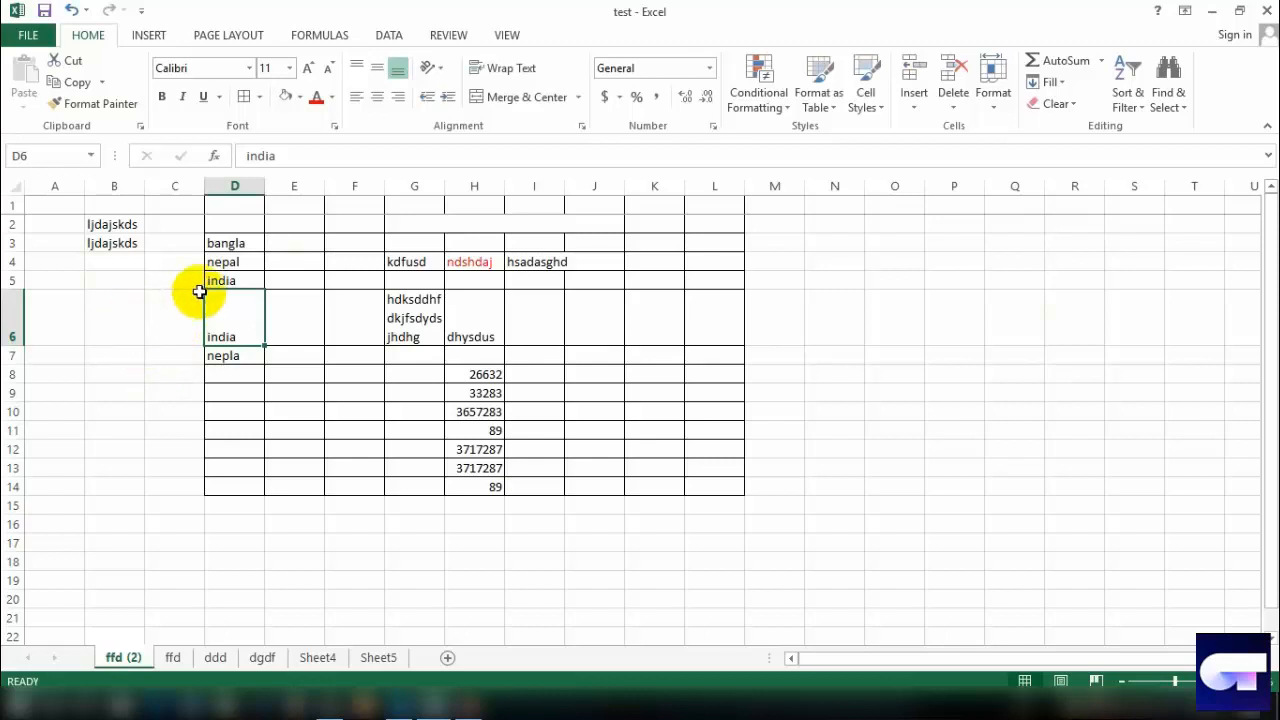
# Step: Select cell D3 and start a Find and Replace operation with bangla as the text to find
pyautogui.click(238, 245)
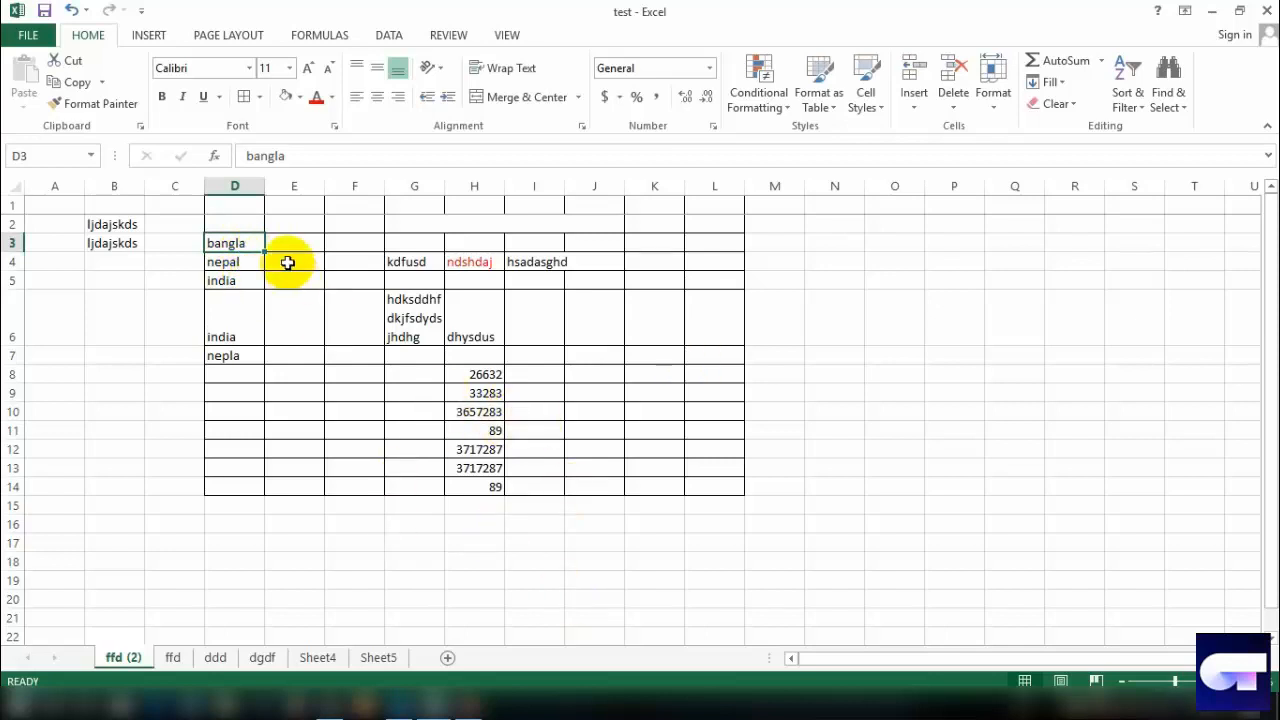
pyautogui.click(1180, 106)
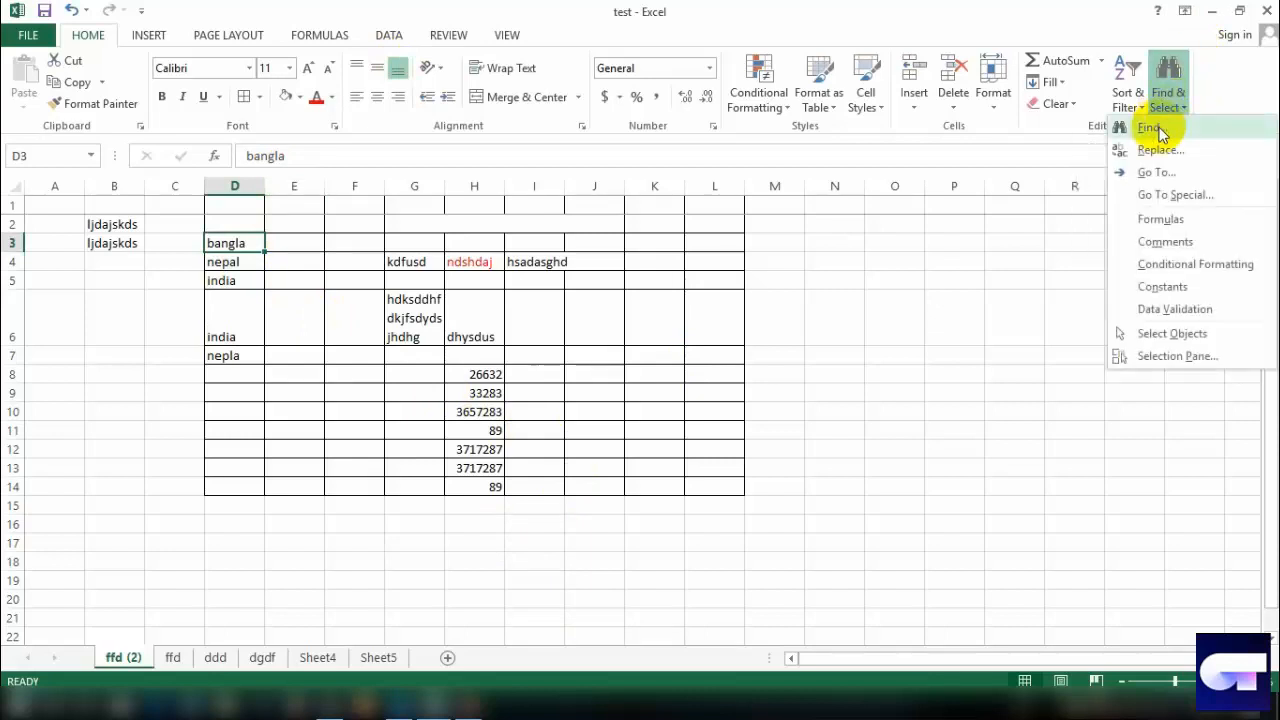
pyautogui.click(1152, 129)
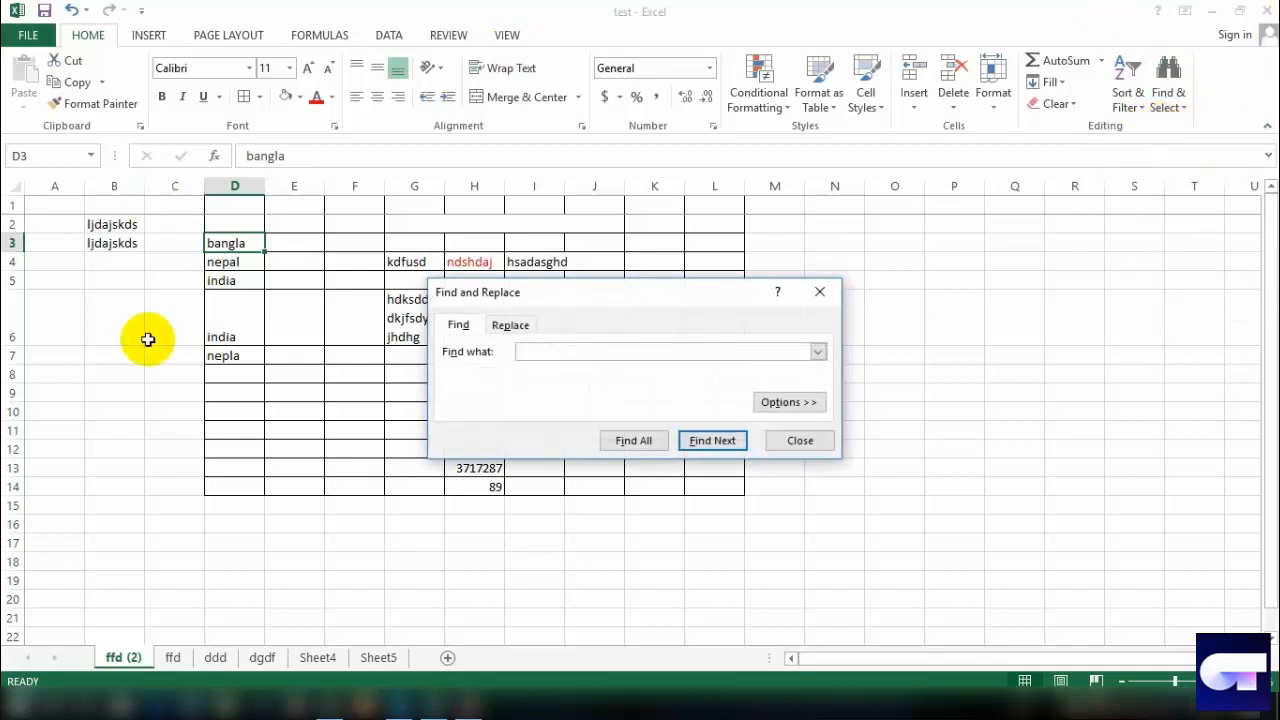
pyautogui.click(510, 325)
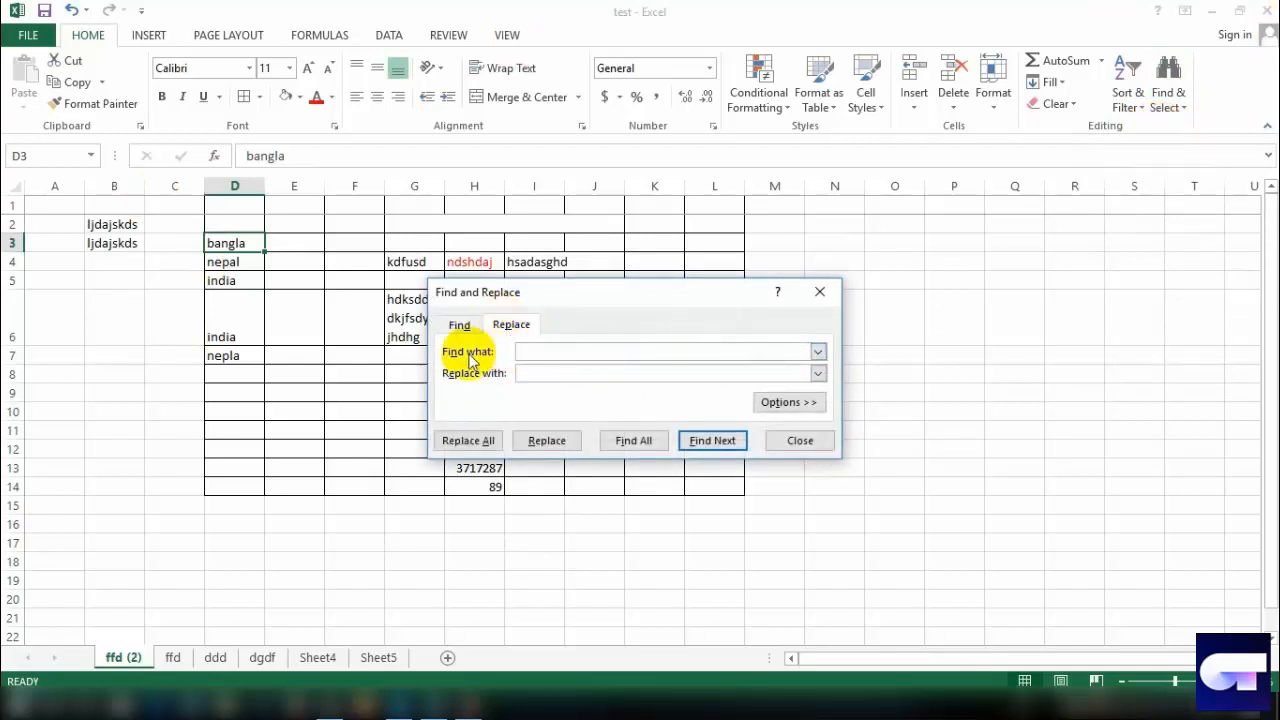
pyautogui.click(532, 352)
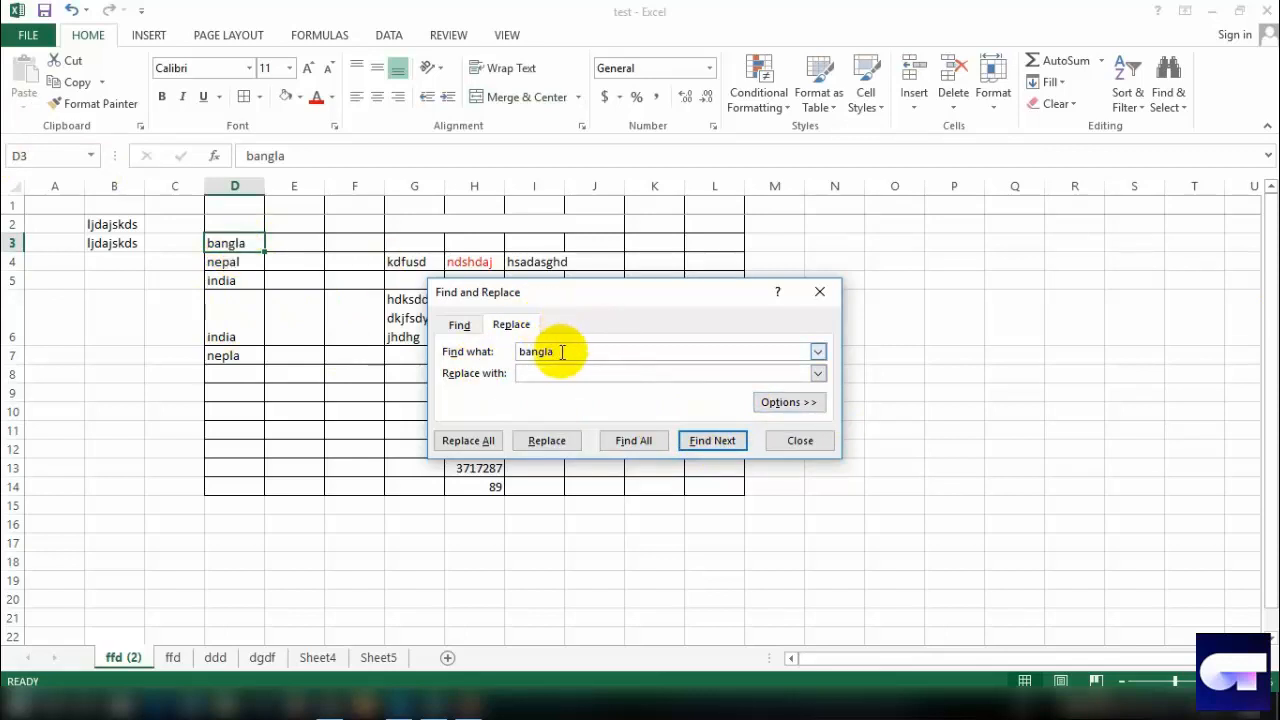
pyautogui.moveTo(561, 352); pyautogui.dragTo(480, 350)
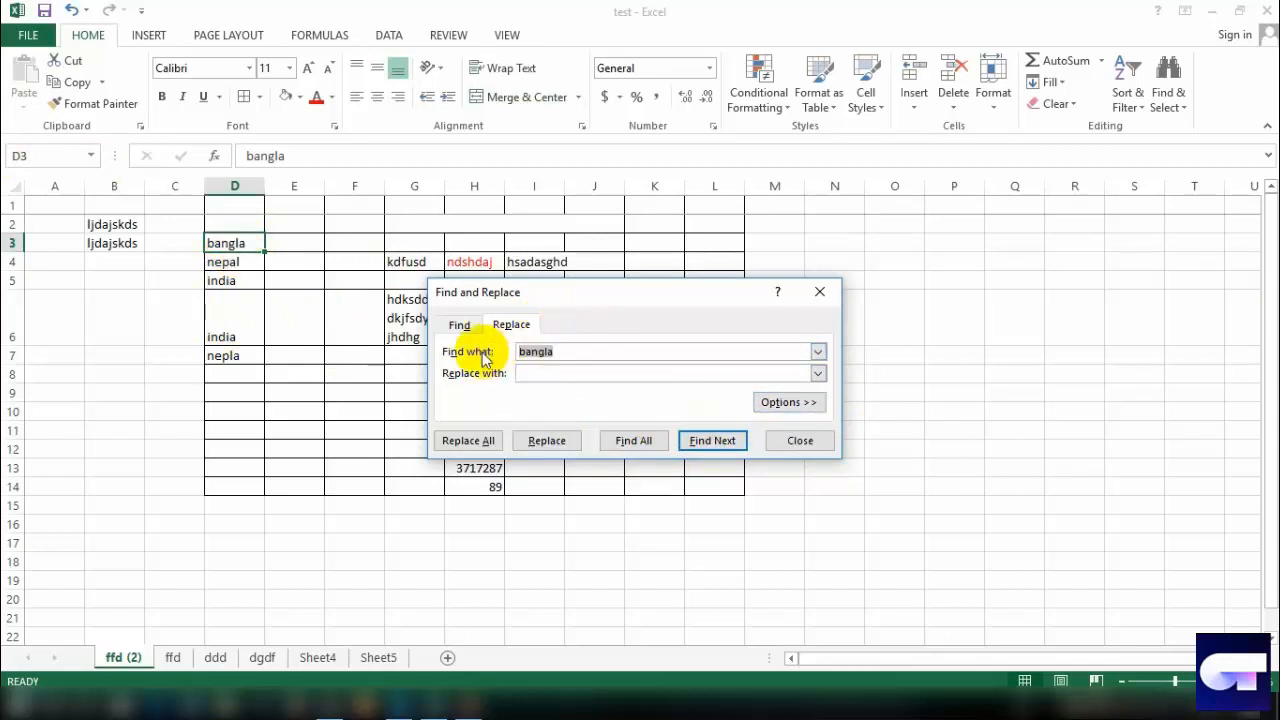
pyautogui.write('nepal')
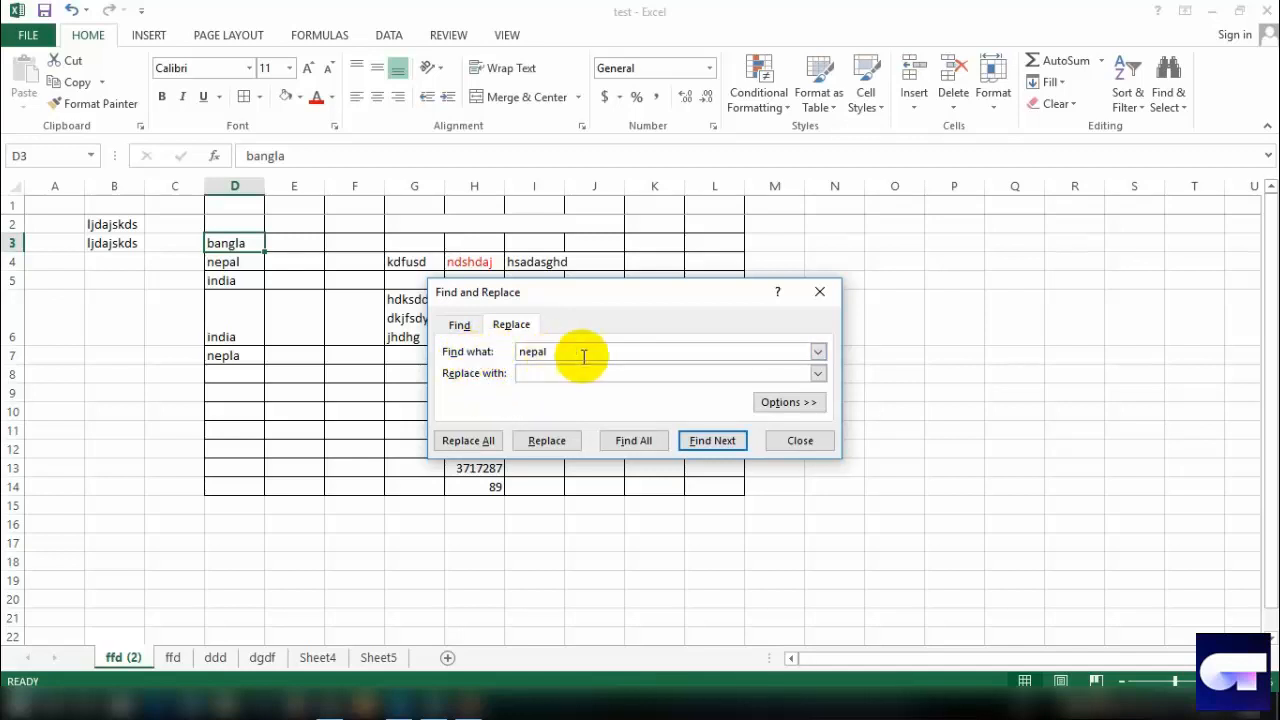
pyautogui.moveTo(557, 349); pyautogui.dragTo(505, 354)
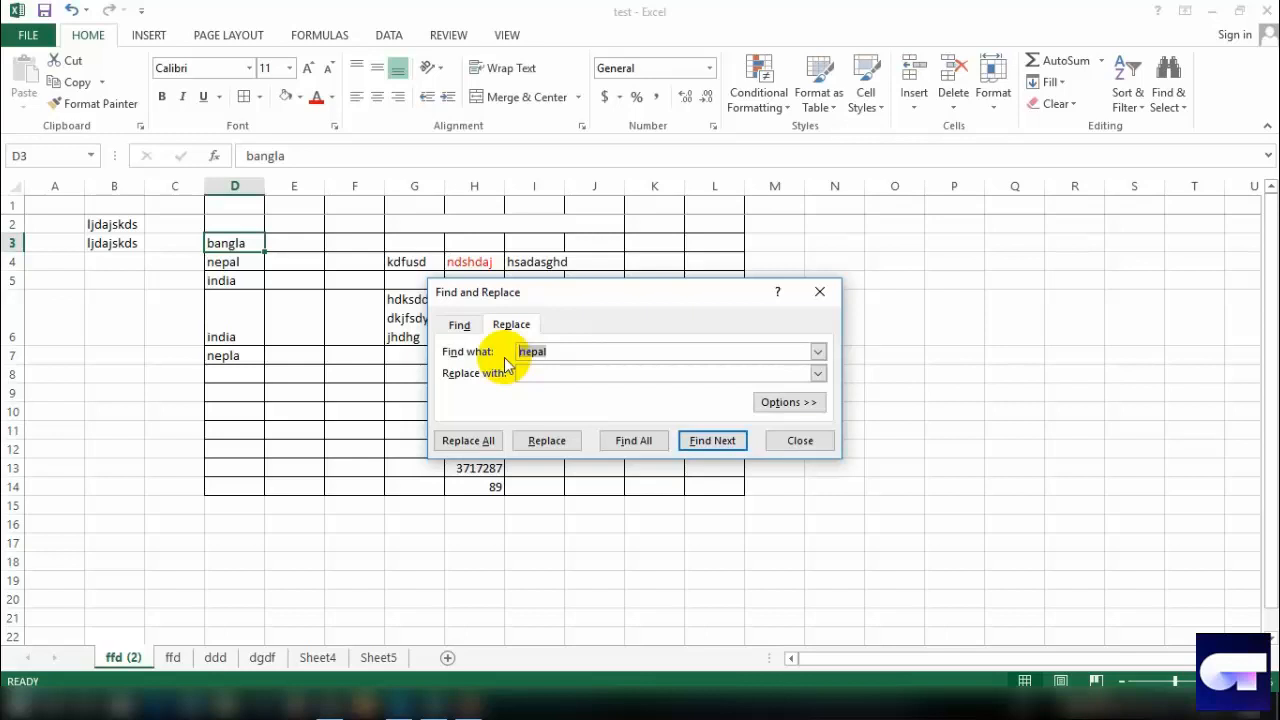
pyautogui.write('bangla')
# Step: Replace bangla in cell D3 with nepal and close Find and Replace
pyautogui.click(558, 372)
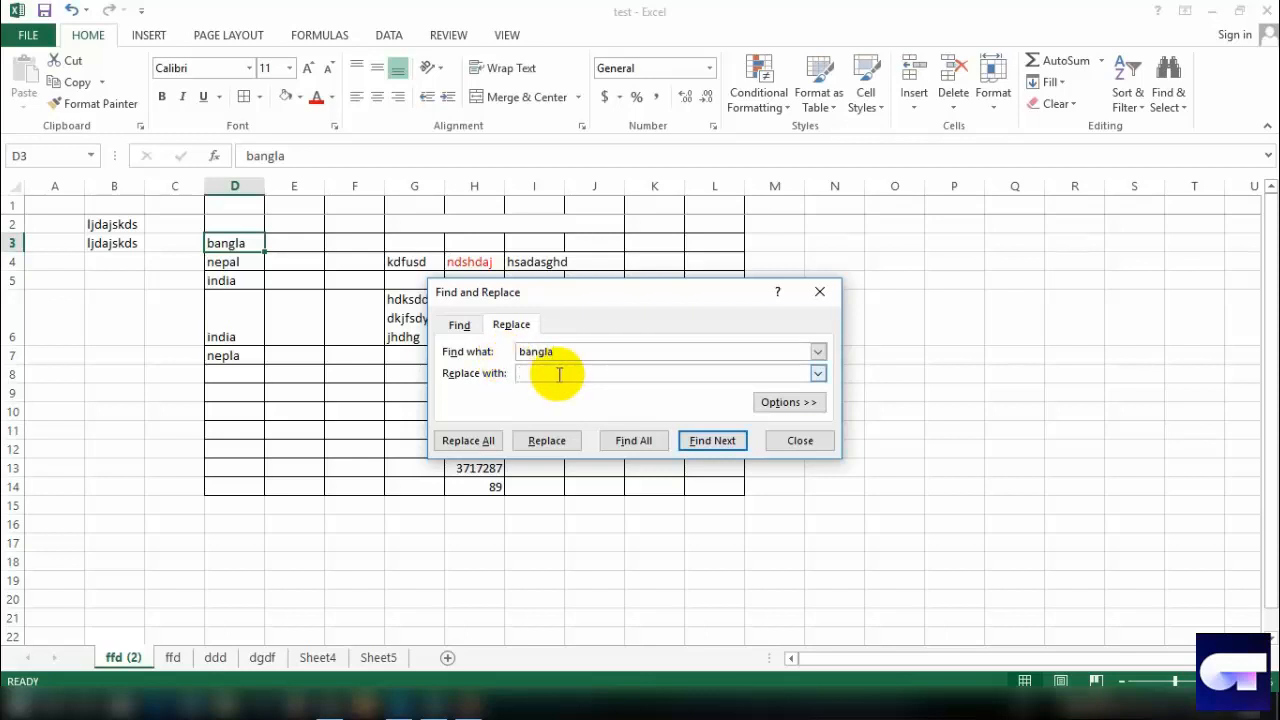
pyautogui.write('nepal')
pyautogui.click(550, 440)
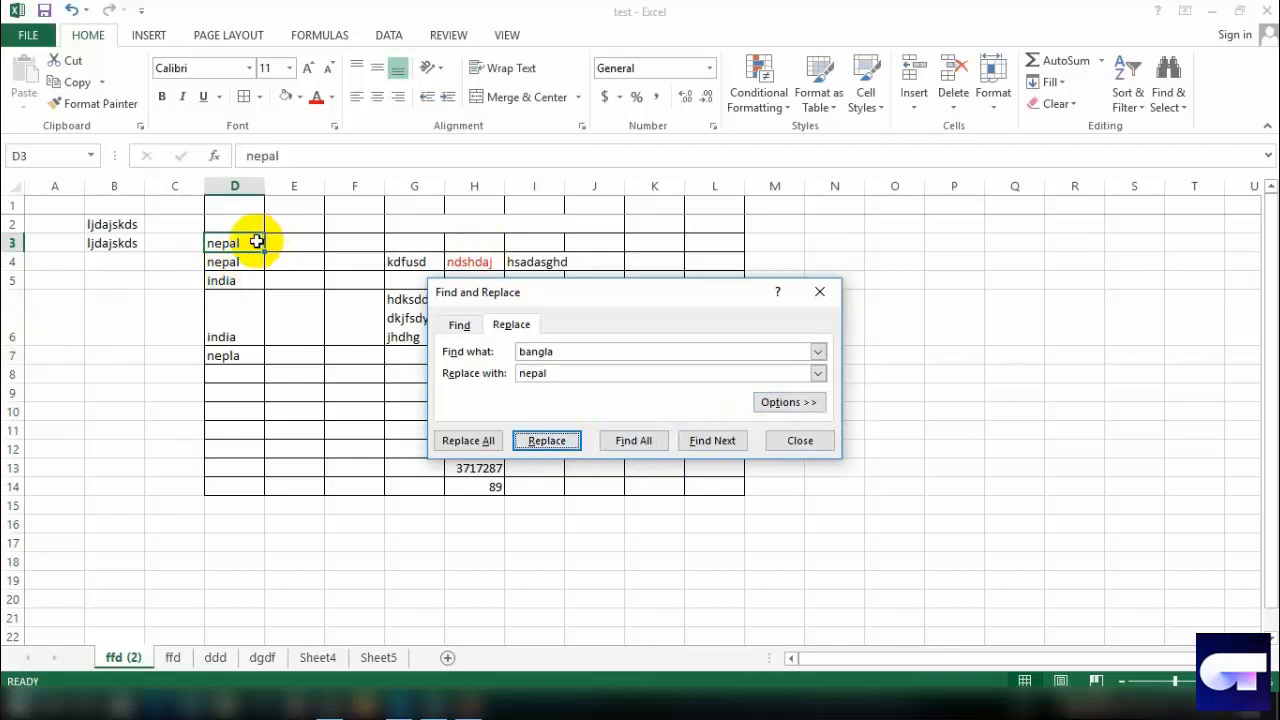
pyautogui.click(799, 439)
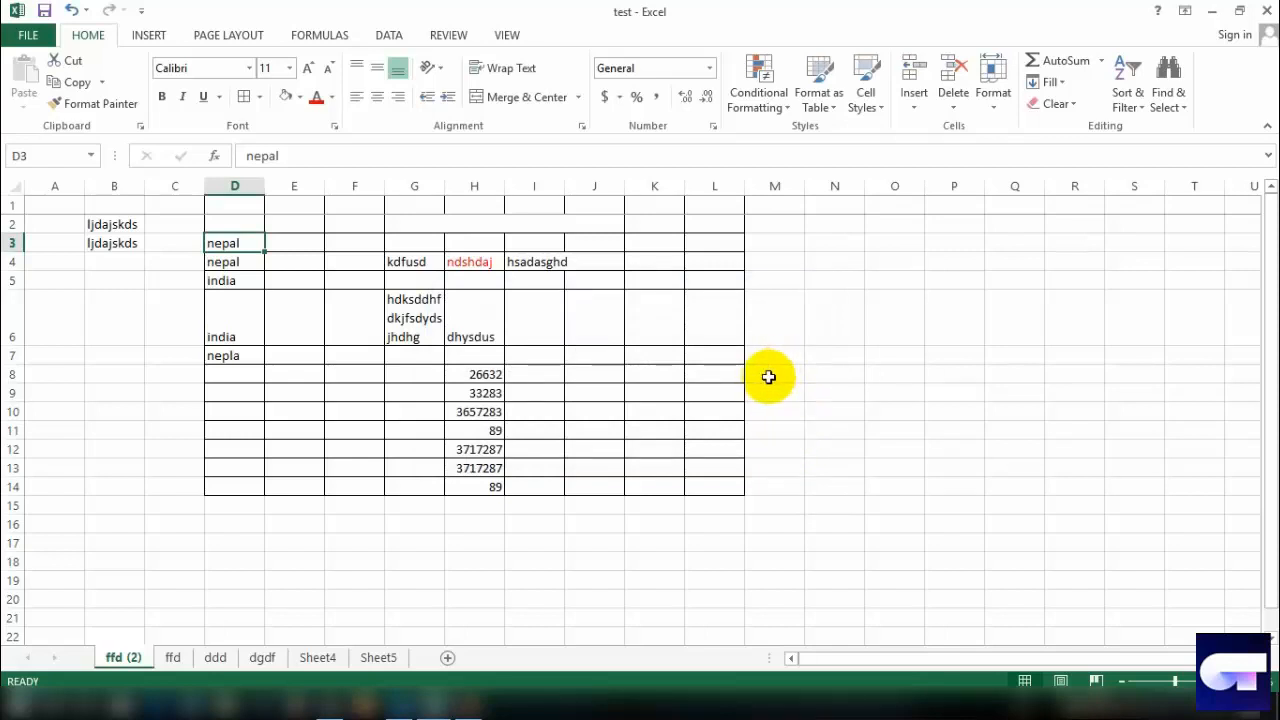
pyautogui.scroll(-2, 762, 375)
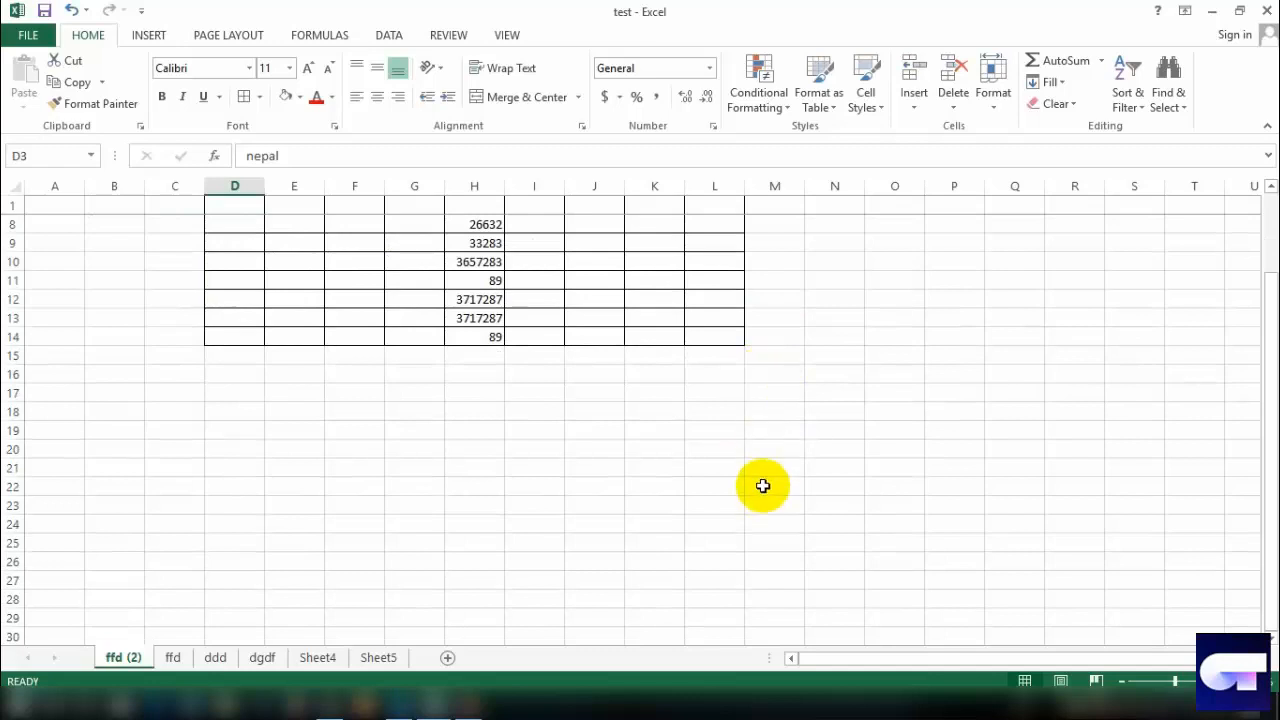
pyautogui.scroll(-4, 762, 486)
pyautogui.scroll(6, 762, 486)
pyautogui.scroll(-1, 762, 488)
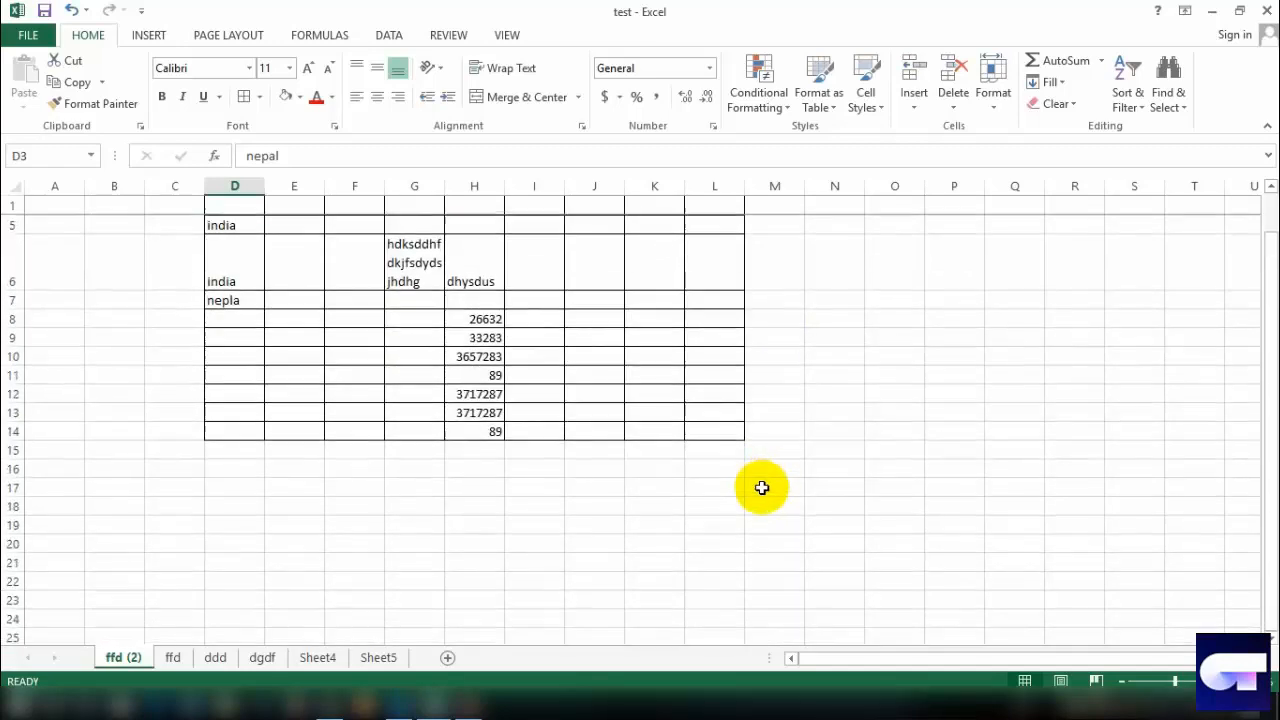
pyautogui.scroll(1, 762, 487)
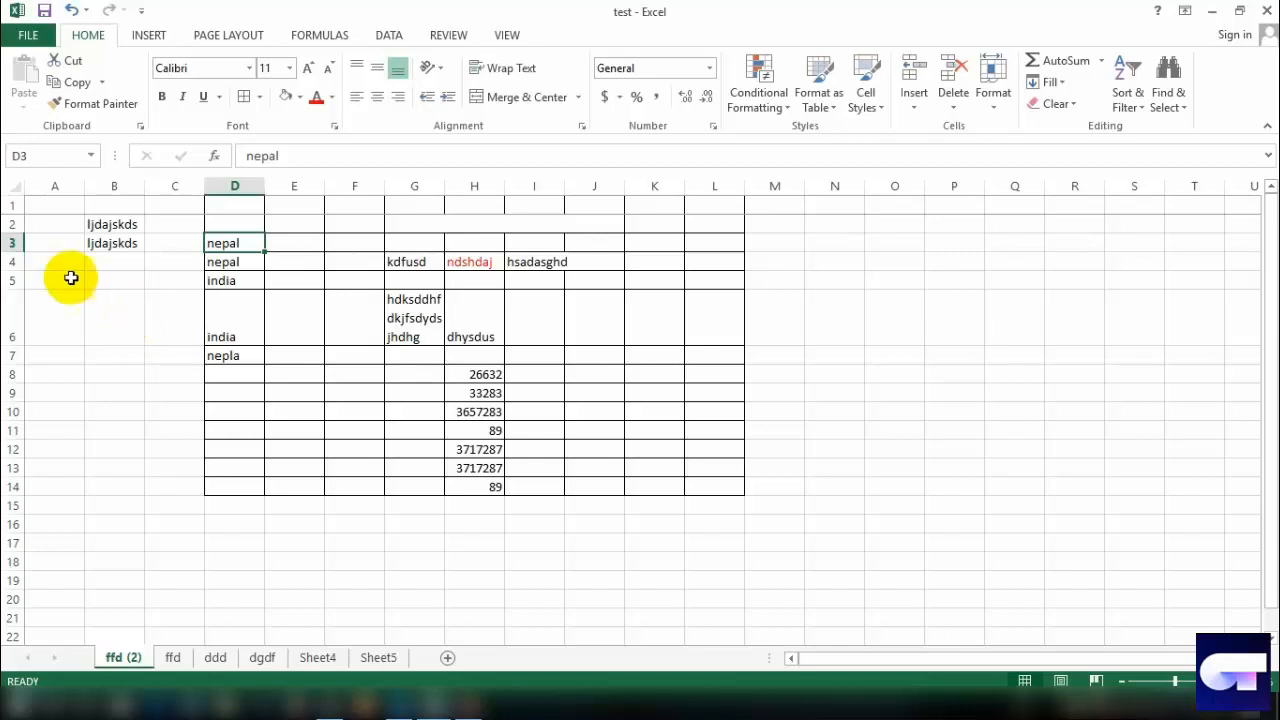
# Step: In the page setup for printing the ffd (2) worksheet, set the right margin to 0.2 and the left margin to 0
pyautogui.click(30, 34)
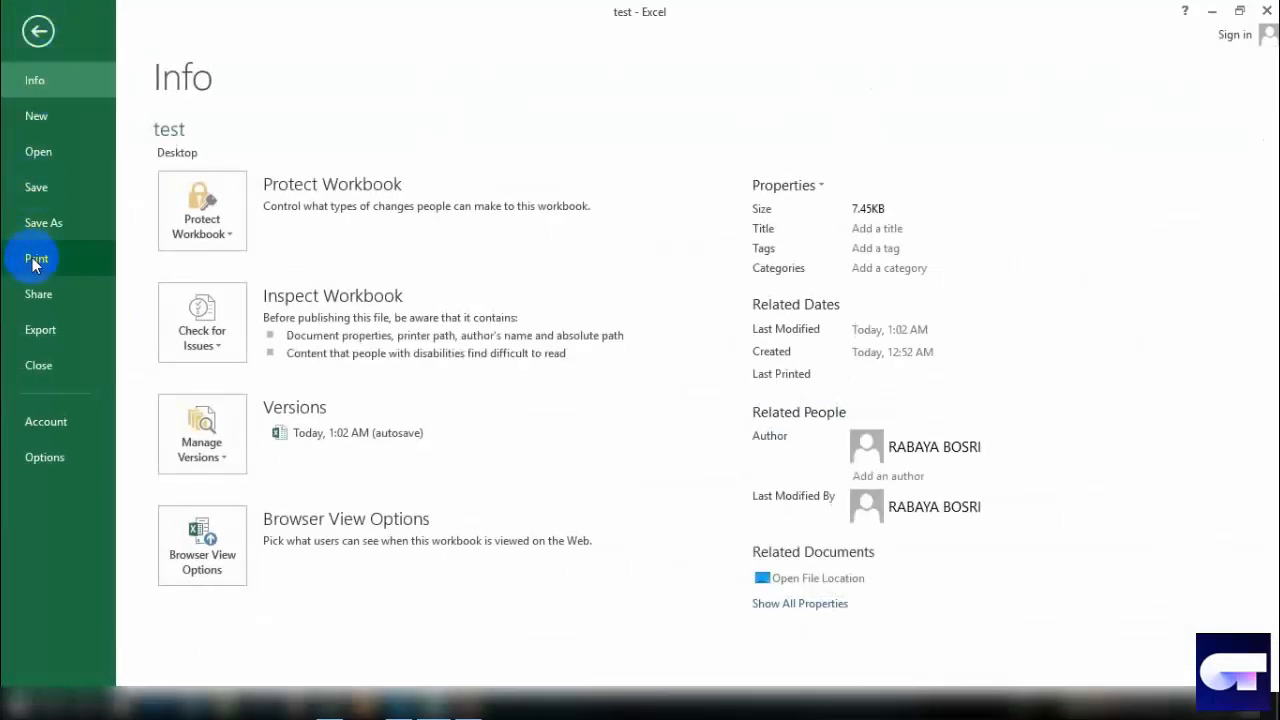
pyautogui.click(35, 262)
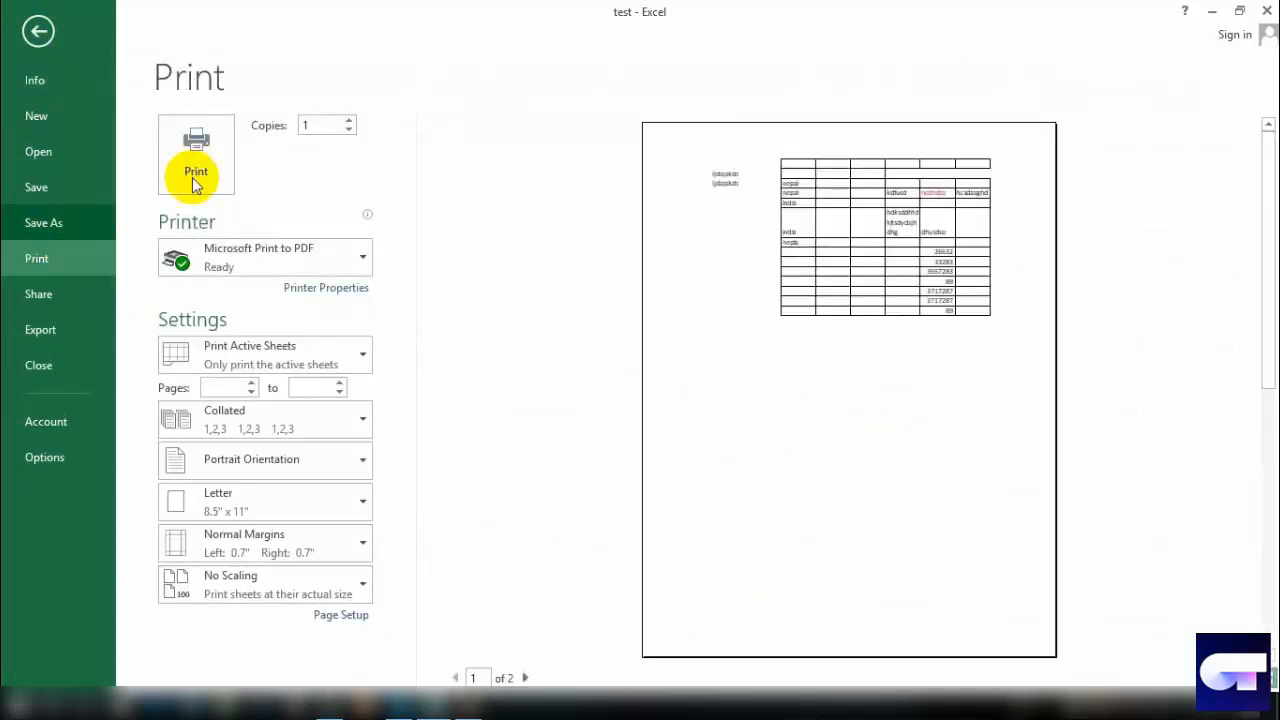
pyautogui.click(350, 618)
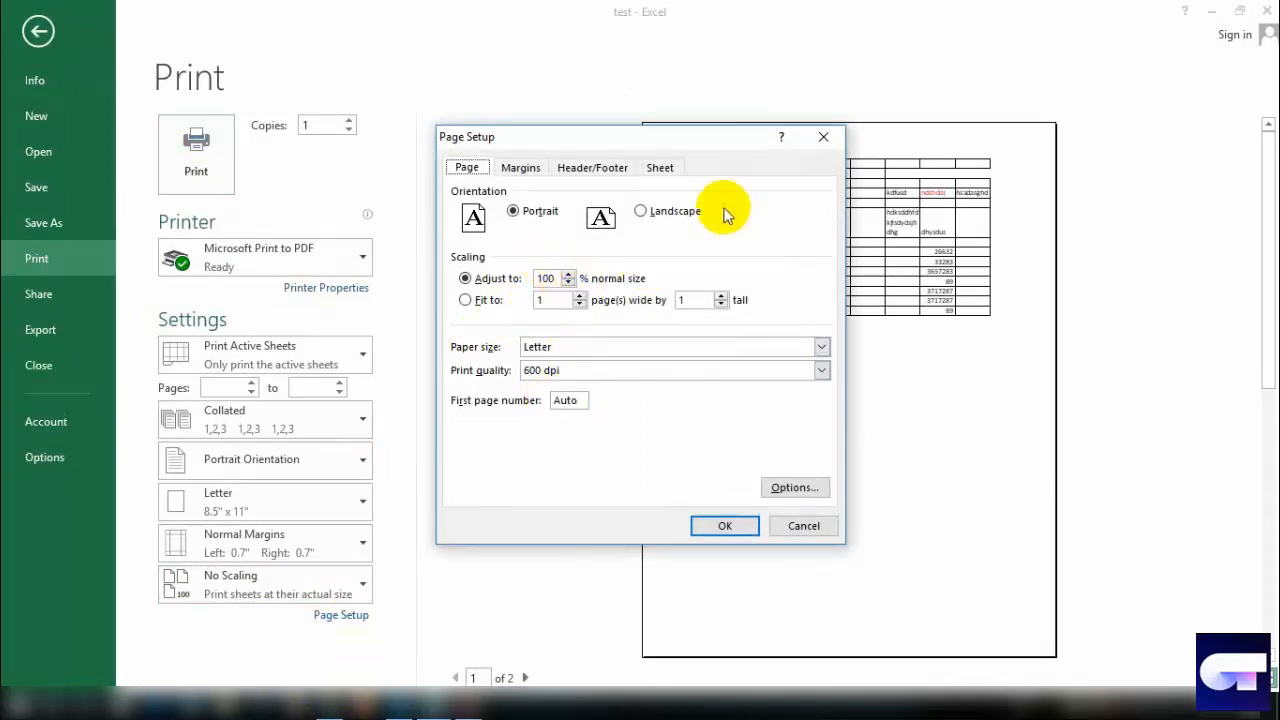
pyautogui.click(522, 170)
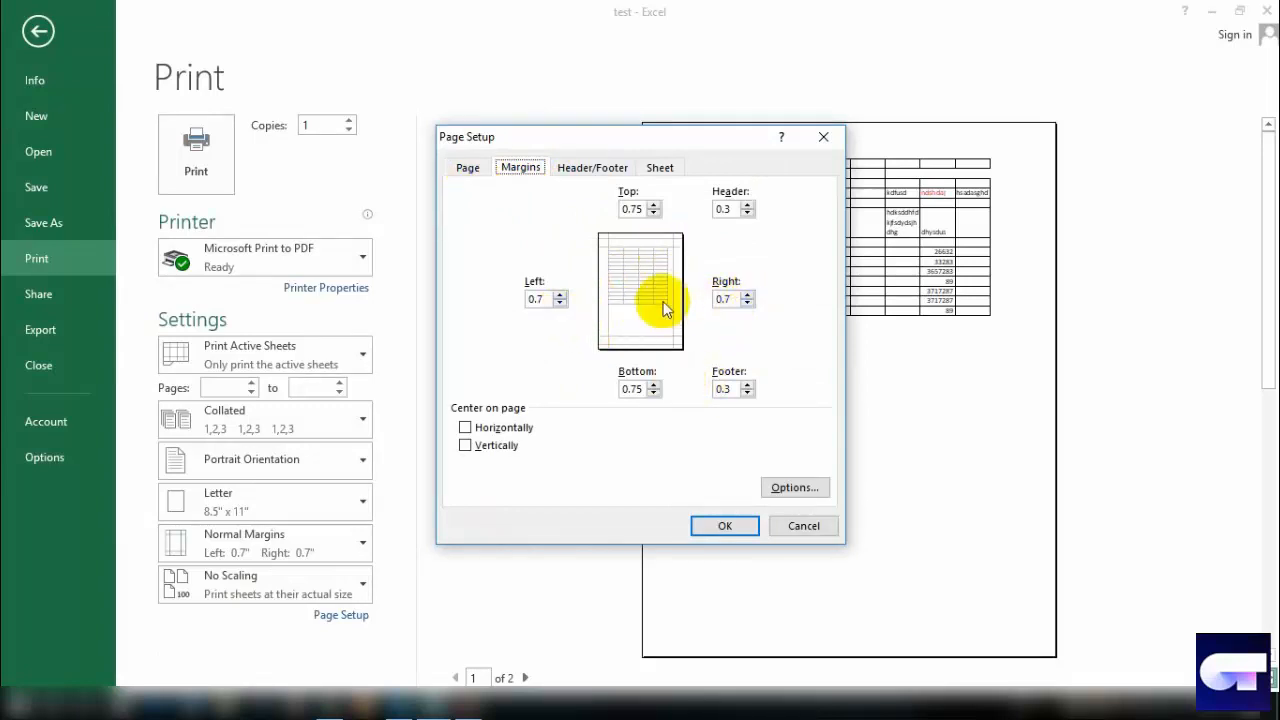
pyautogui.click(541, 299)
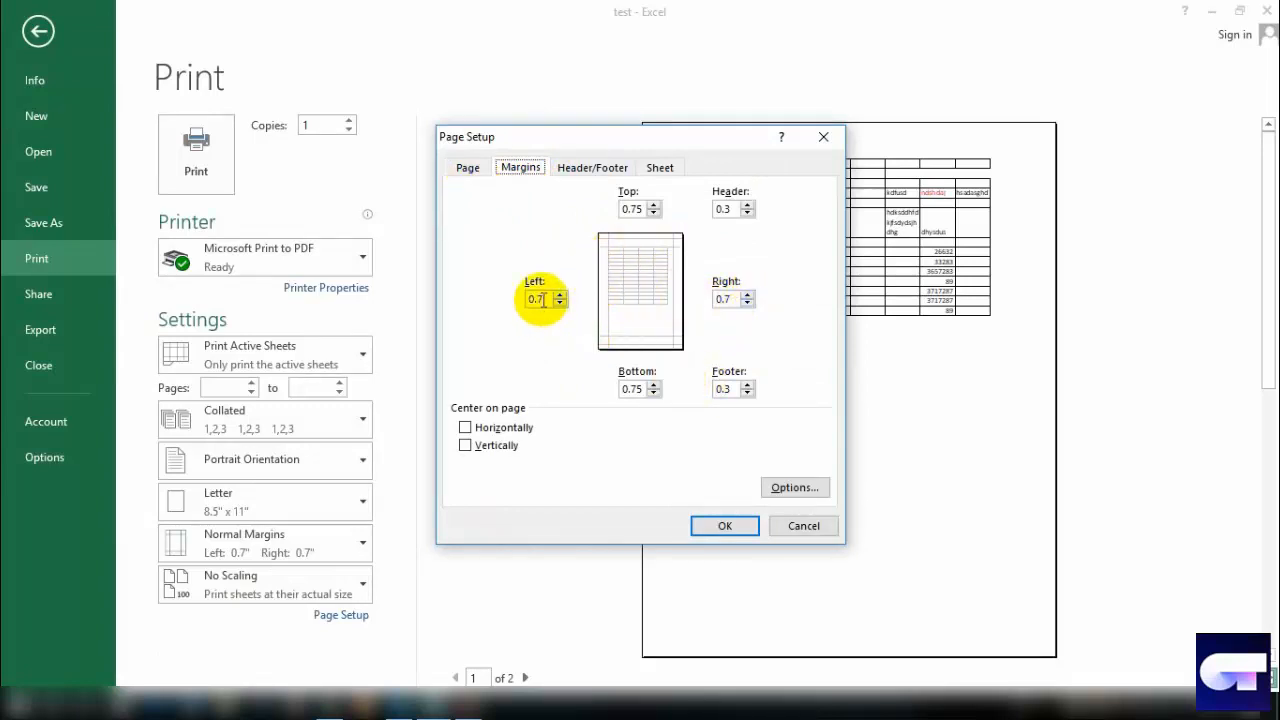
pyautogui.doubleClick(730, 300)
pyautogui.write('0.2')
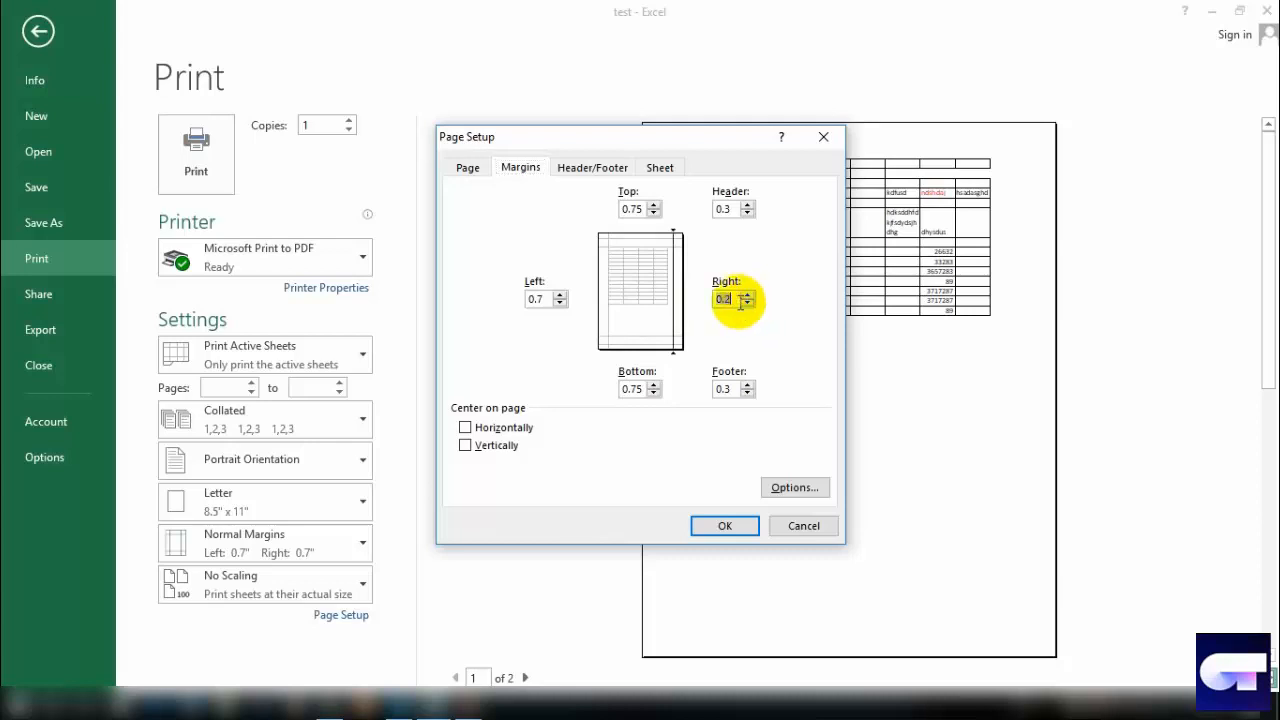
pyautogui.doubleClick(548, 299)
pyautogui.write('0')
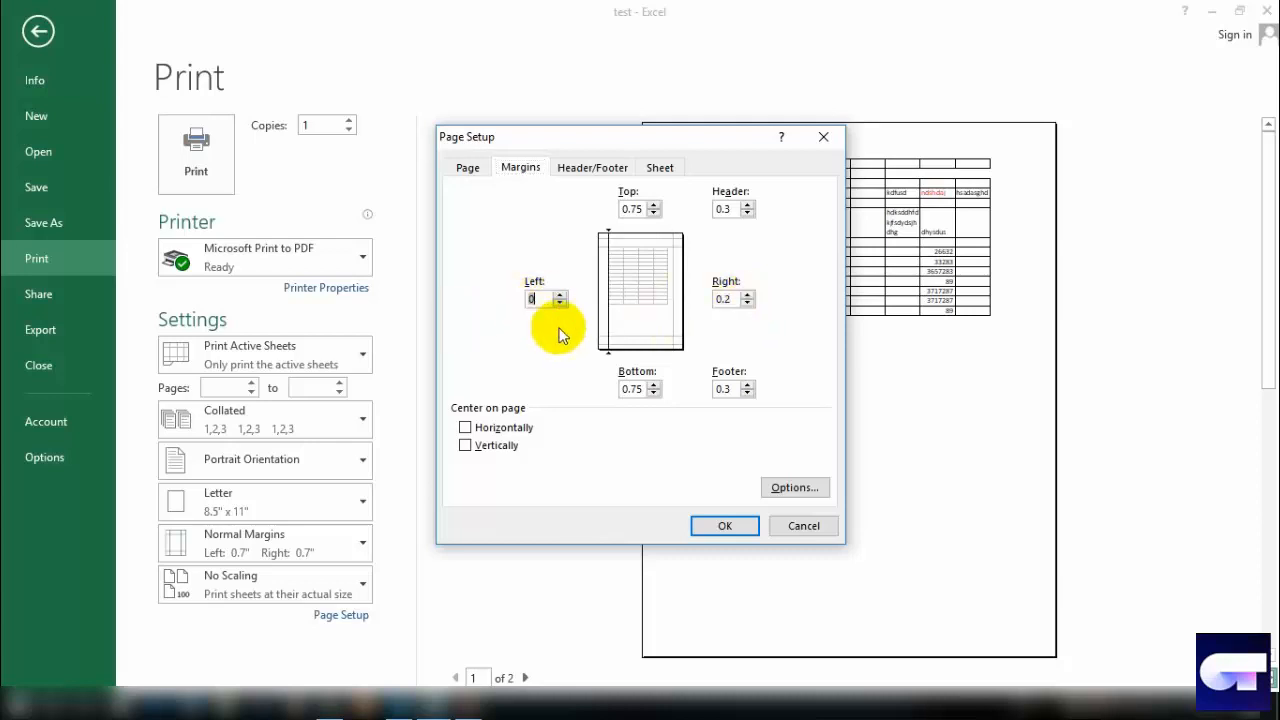
# Step: Reduce the bottom page margin to 0.25 and apply the page setup, returning to the worksheet
pyautogui.click(653, 393)
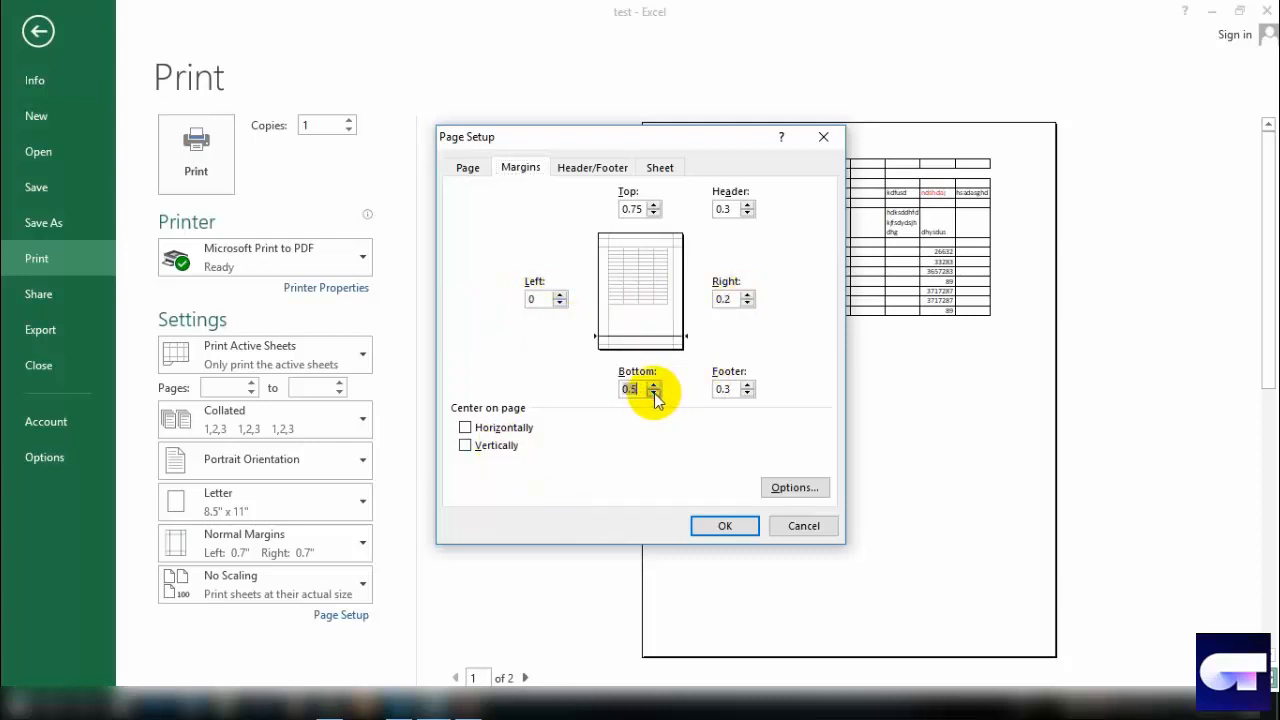
pyautogui.click(654, 394)
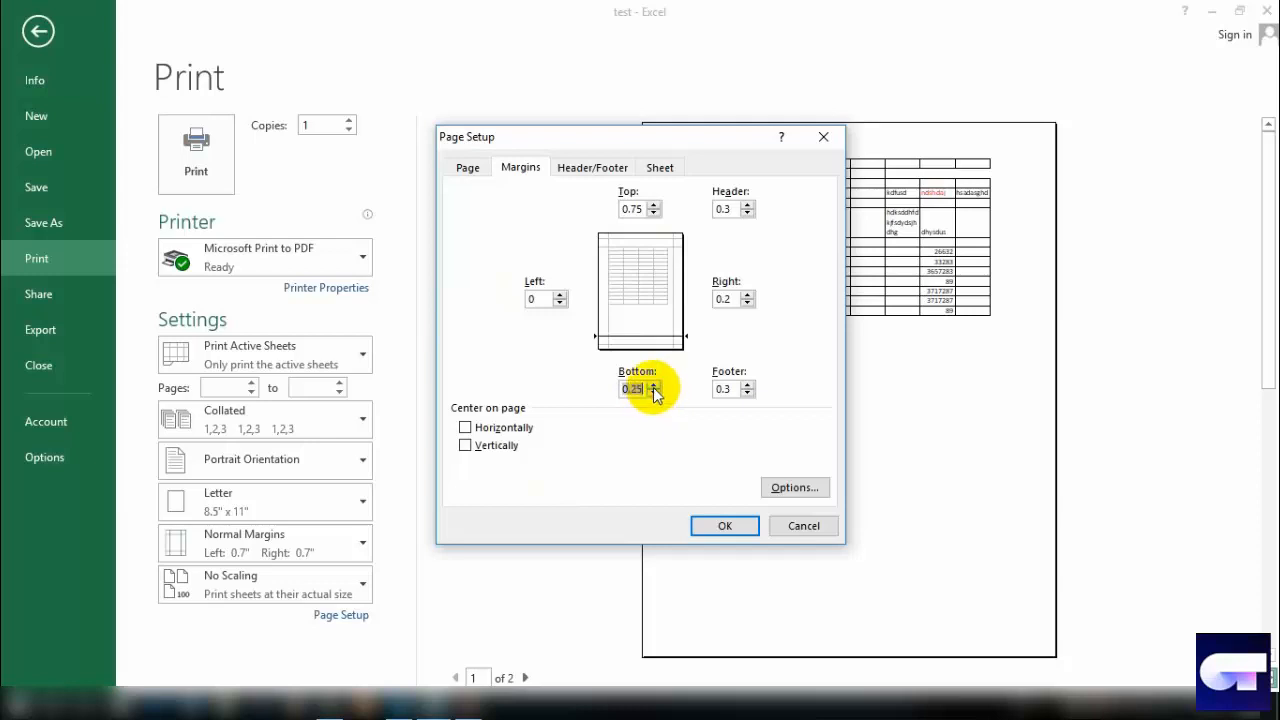
pyautogui.click(725, 533)
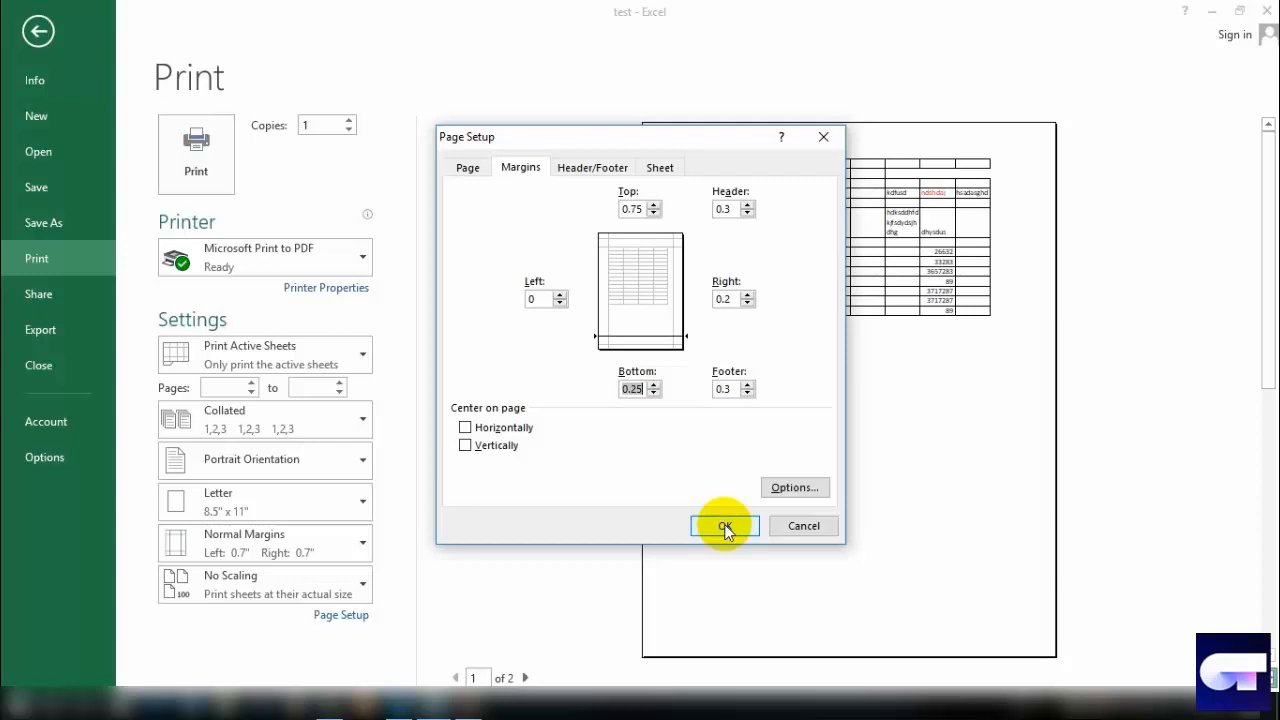
pyautogui.click(725, 527)
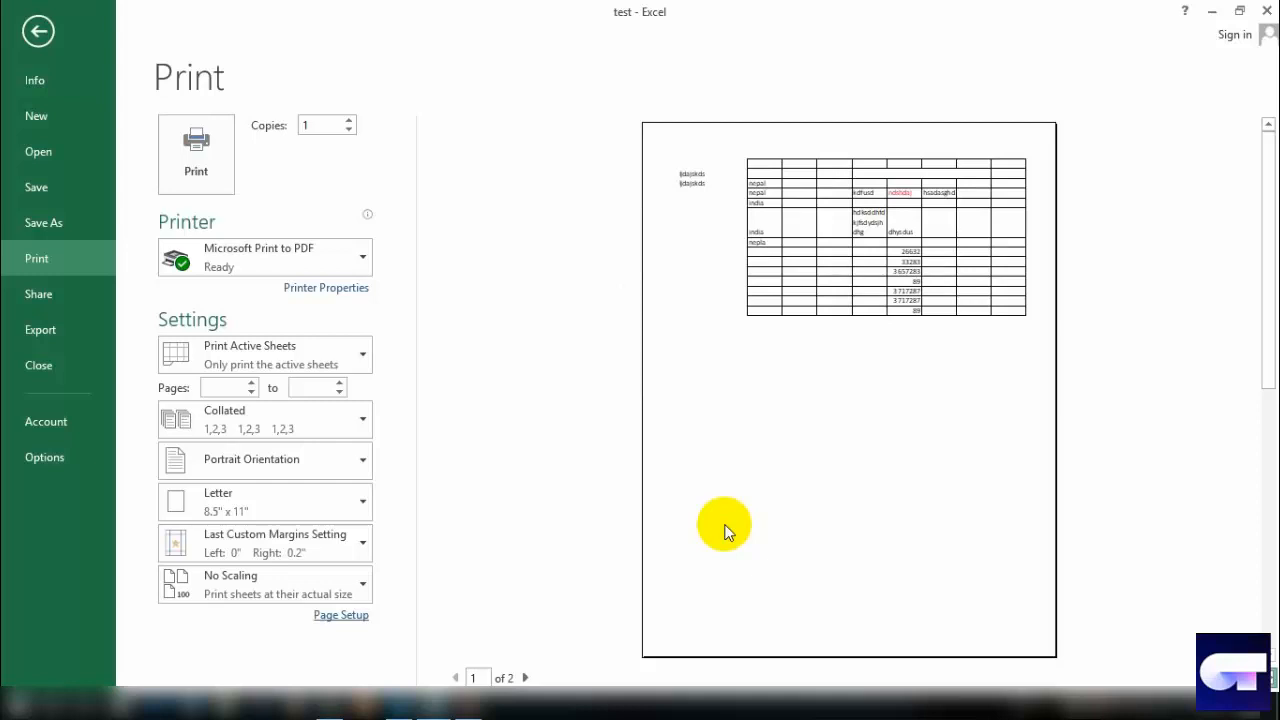
pyautogui.click(38, 31)
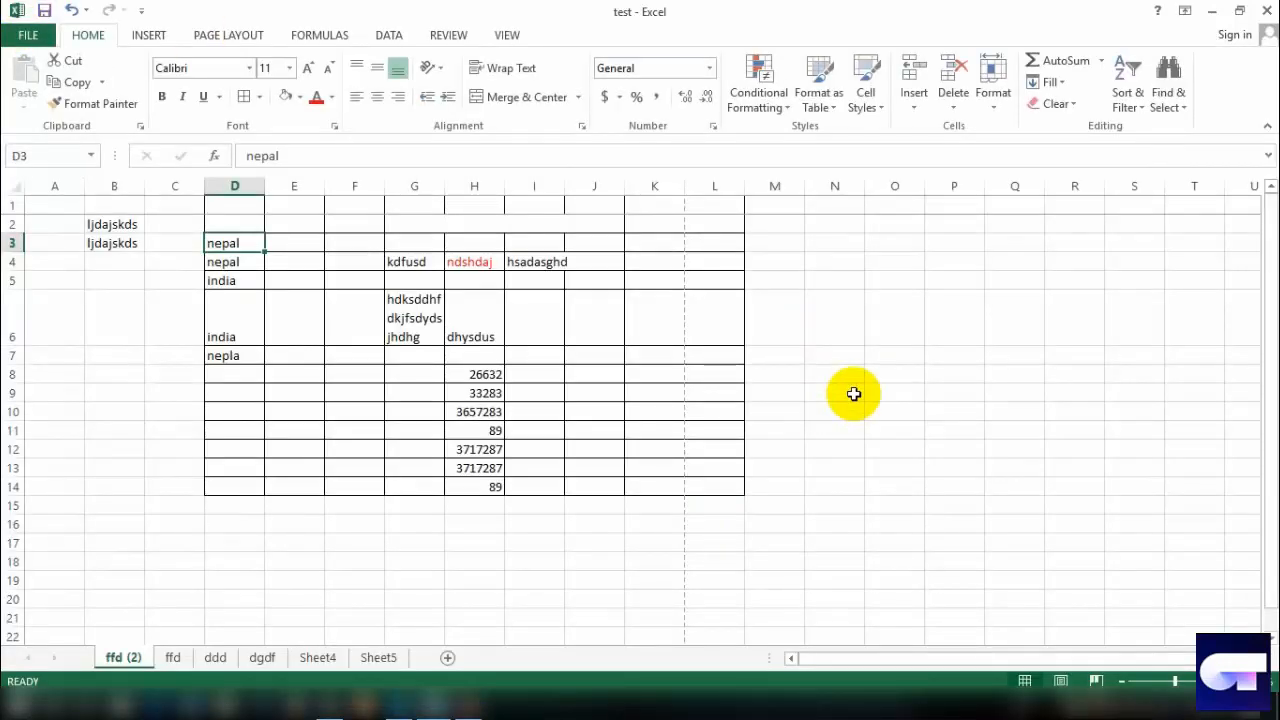
pyautogui.scroll(-2, 853, 394)
pyautogui.scroll(2, 853, 394)
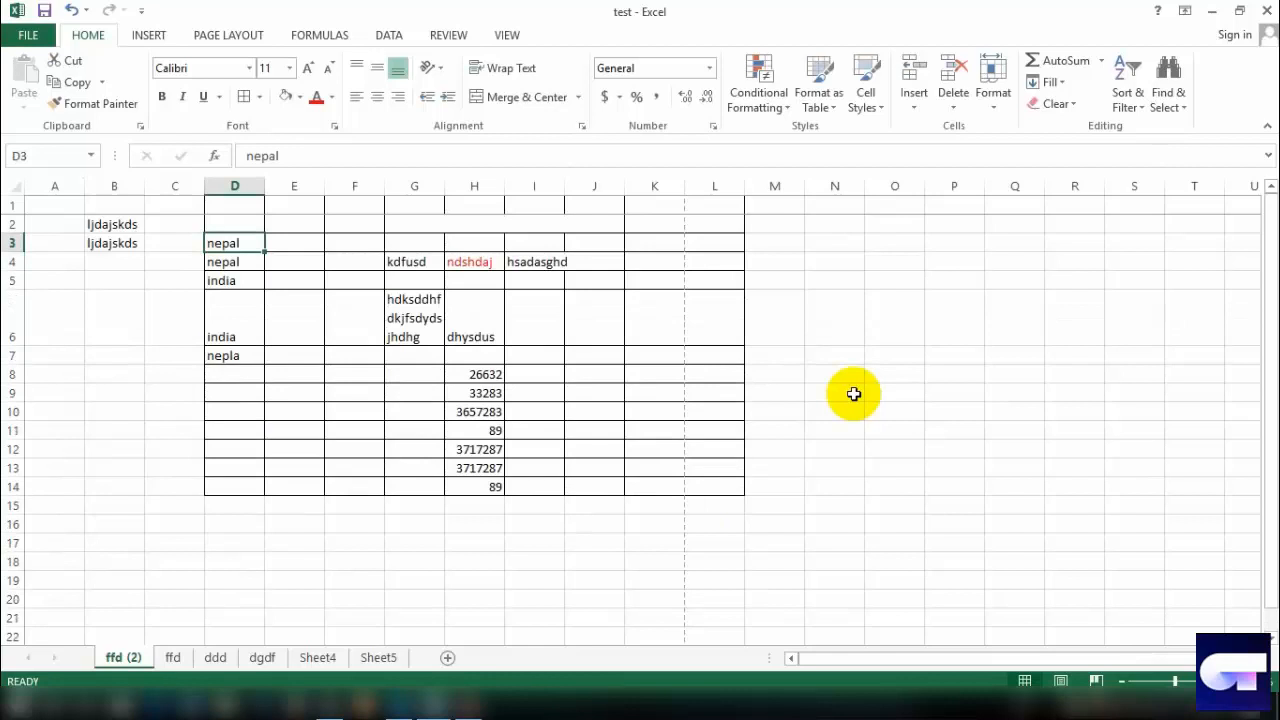